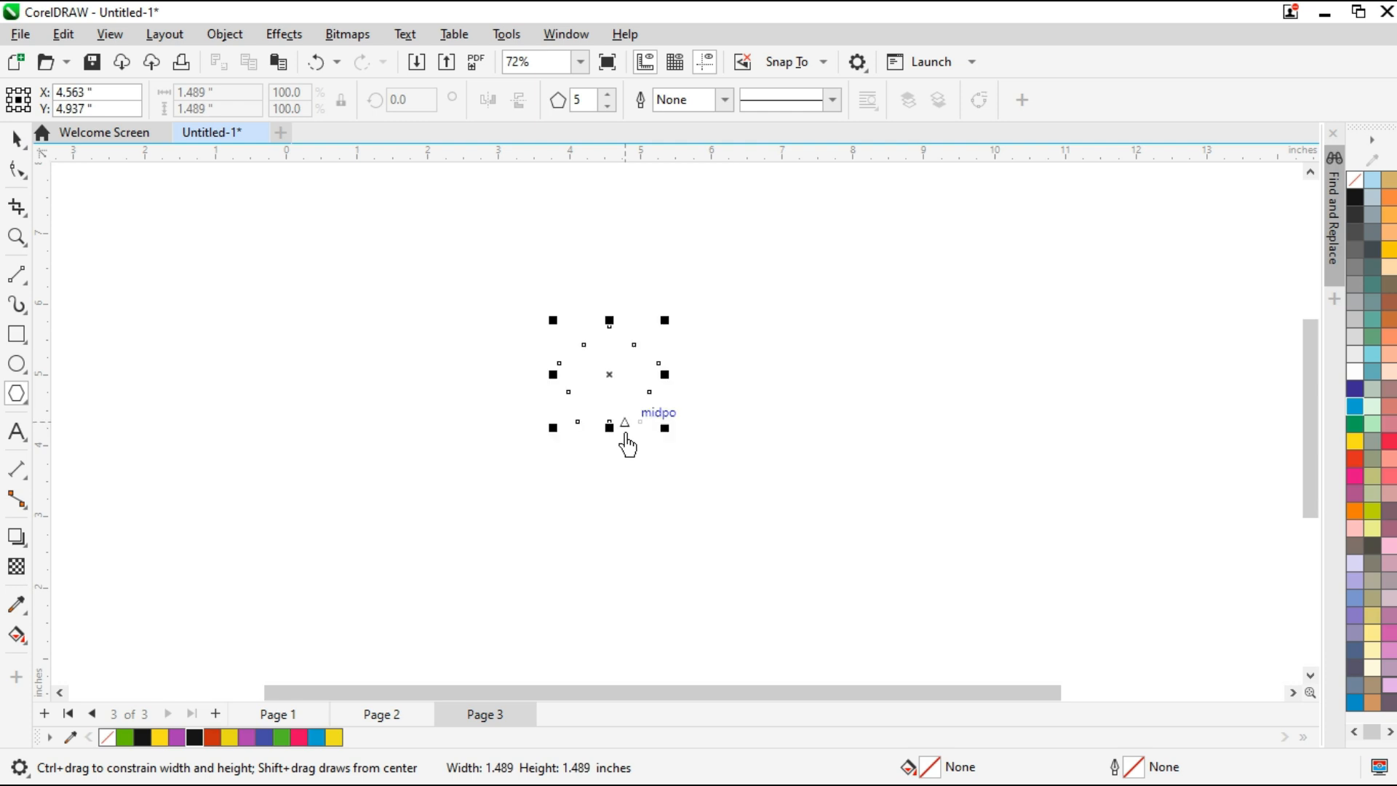
Set the polygon to 6 sides and place copies of it beside and below so all three hexagons share one corner.
left_click(606, 94)
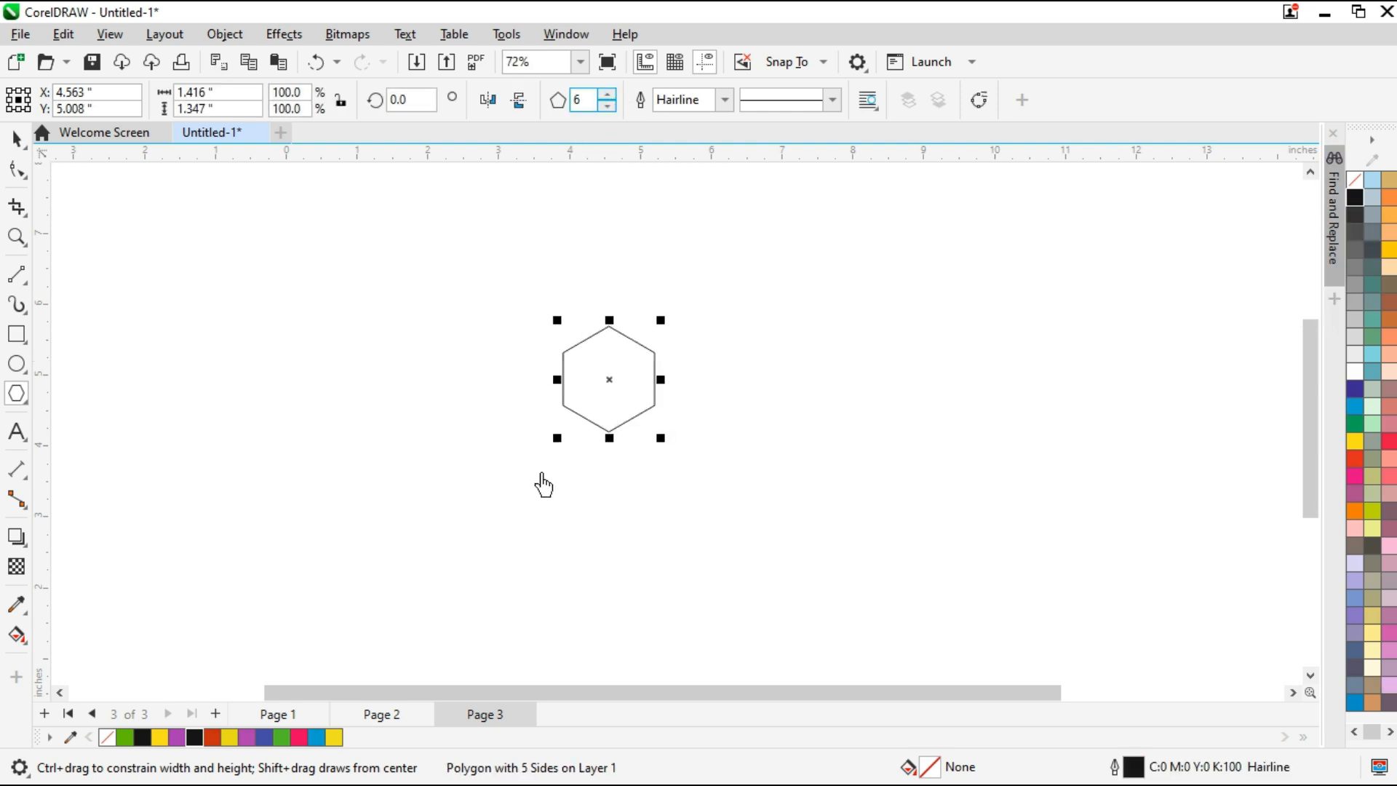
left_click_drag(561, 380, 688, 409)
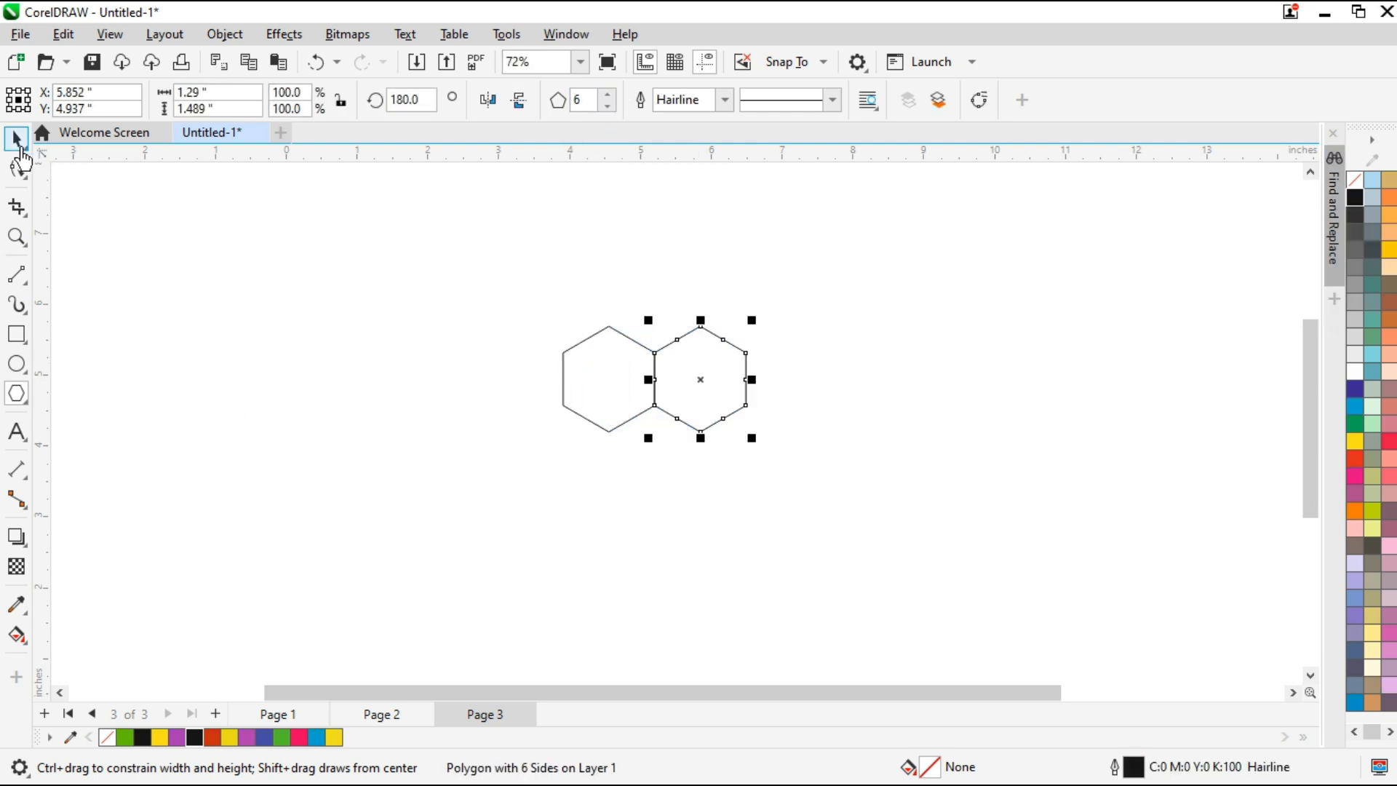
left_click_drag(716, 352, 657, 422)
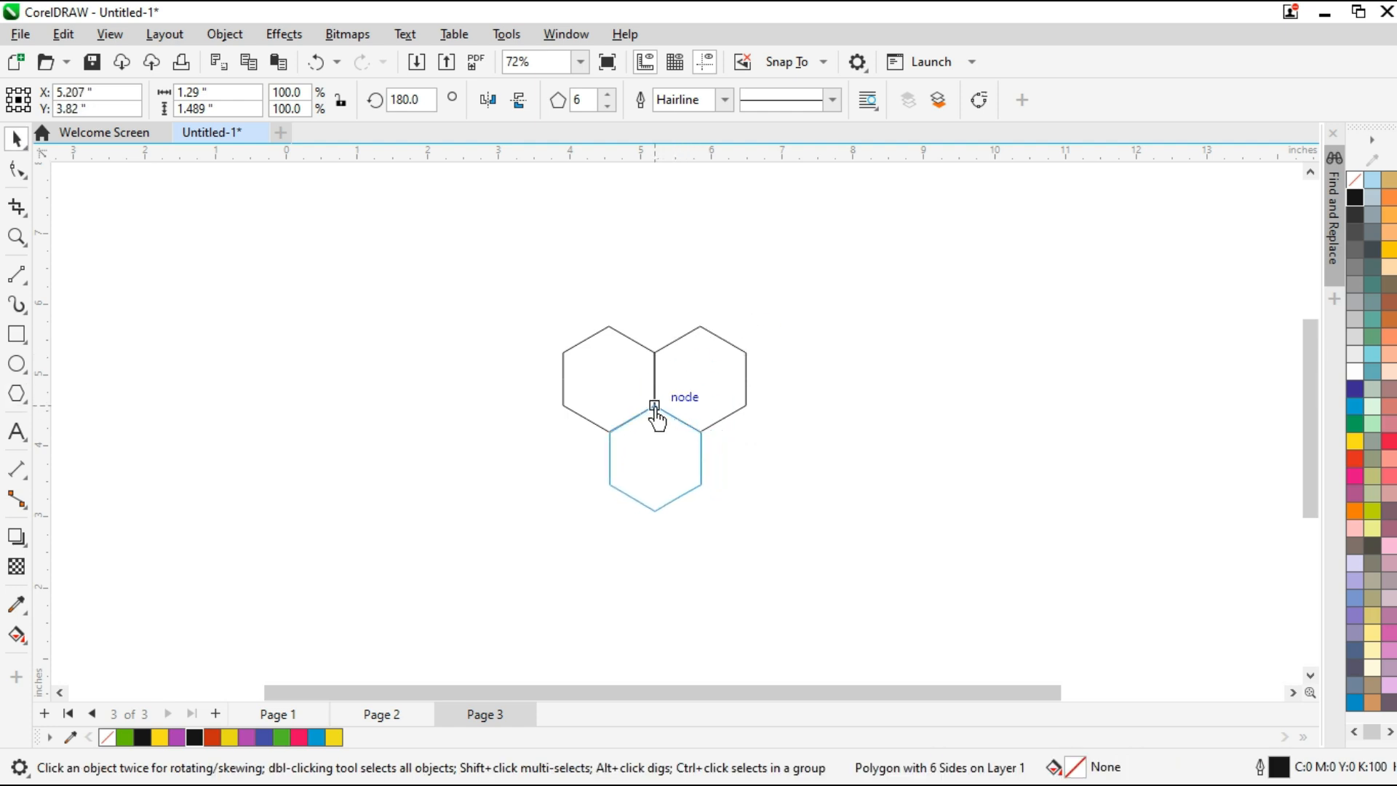
Draw a diagonal through the first hexagon, a vertical line through the lower one, and a vertical from their outer shared corner to the diagonal.
scroll(653, 439, "up", 4)
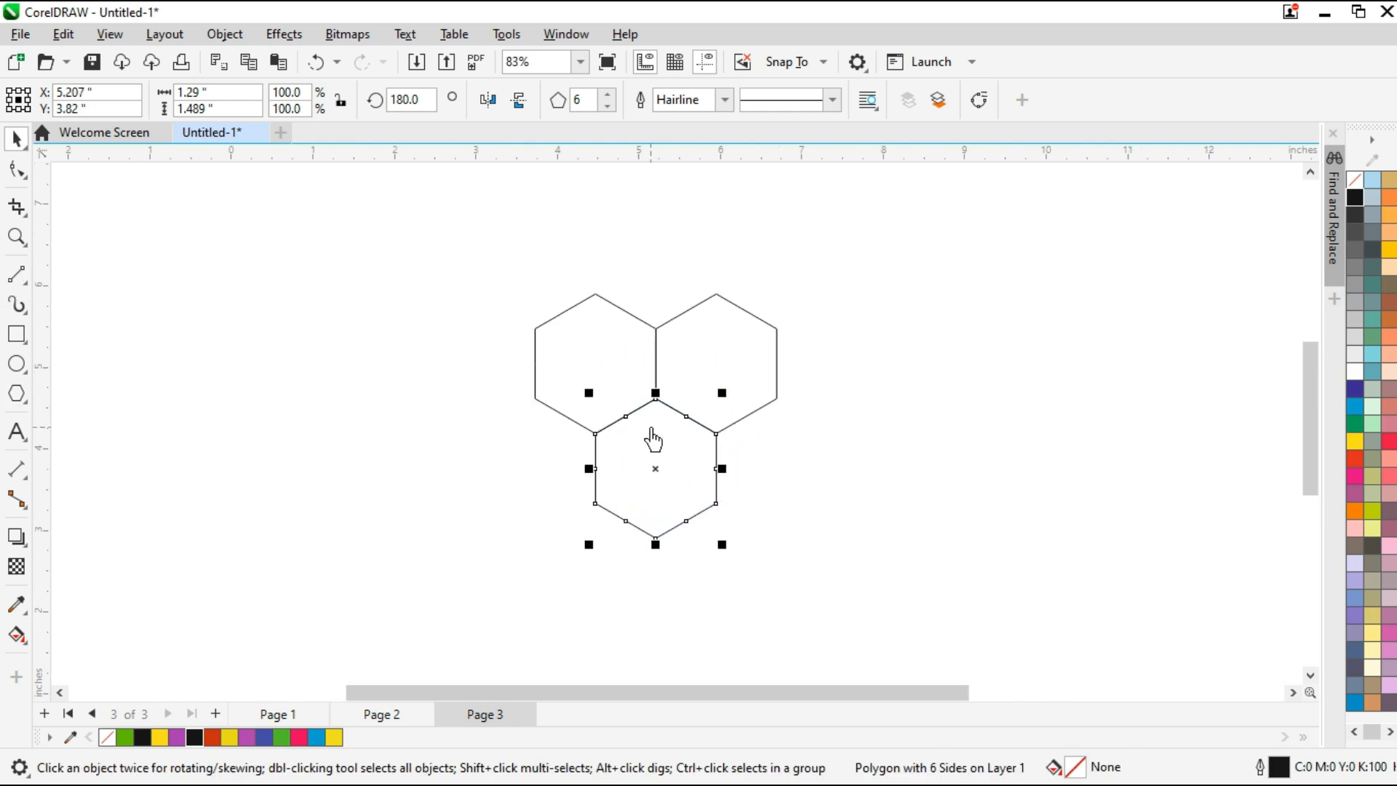
key("F5")
mouse_move(659, 595)
left_mouse_down()
mouse_move(674, 490)
mouse_move(658, 384)
left_mouse_up()
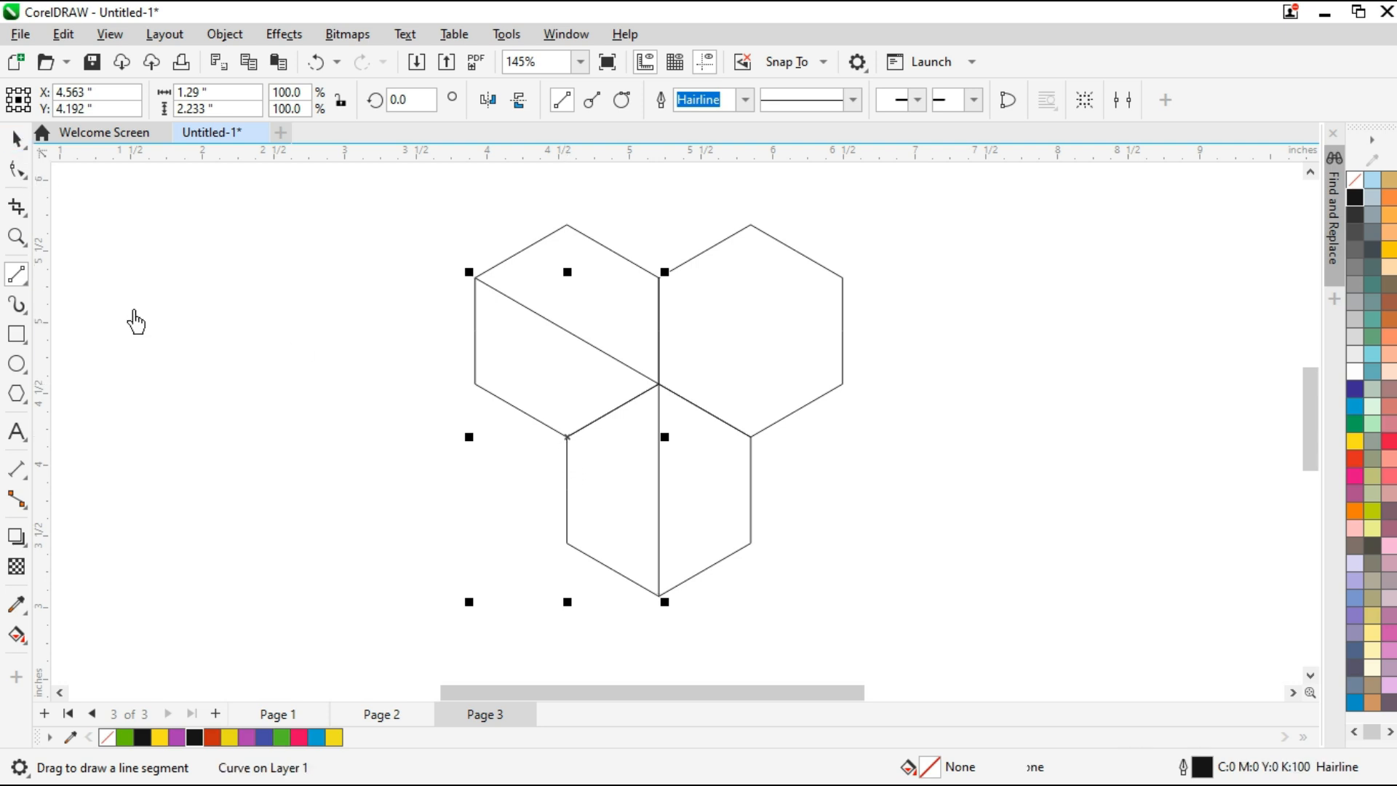
key("Escape")
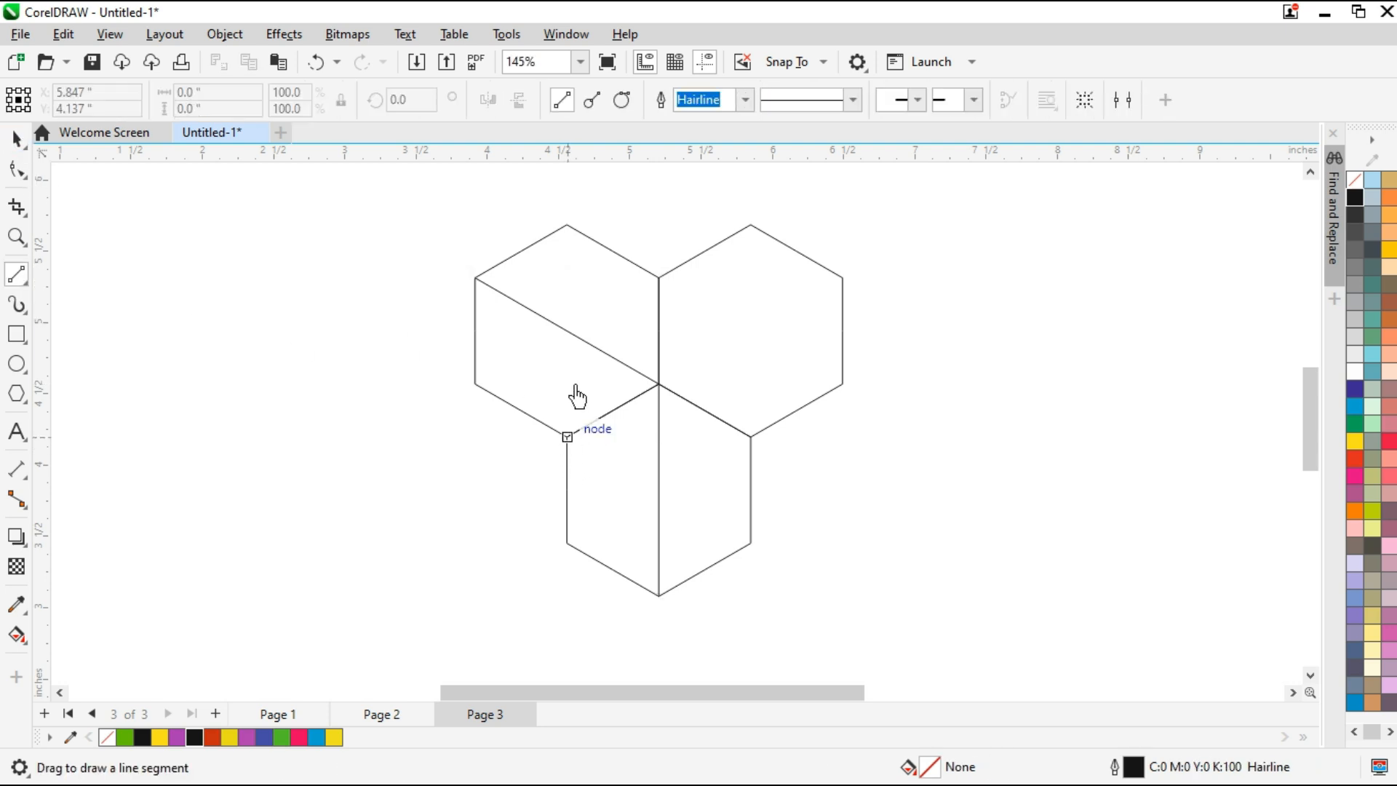
left_click_drag(567, 436, 568, 331)
Smart-fill the left half of the lower hexagon and the two regions below the first hexagon's diagonal in yellow.
left_click(16, 139)
left_click(144, 579)
left_click(18, 635)
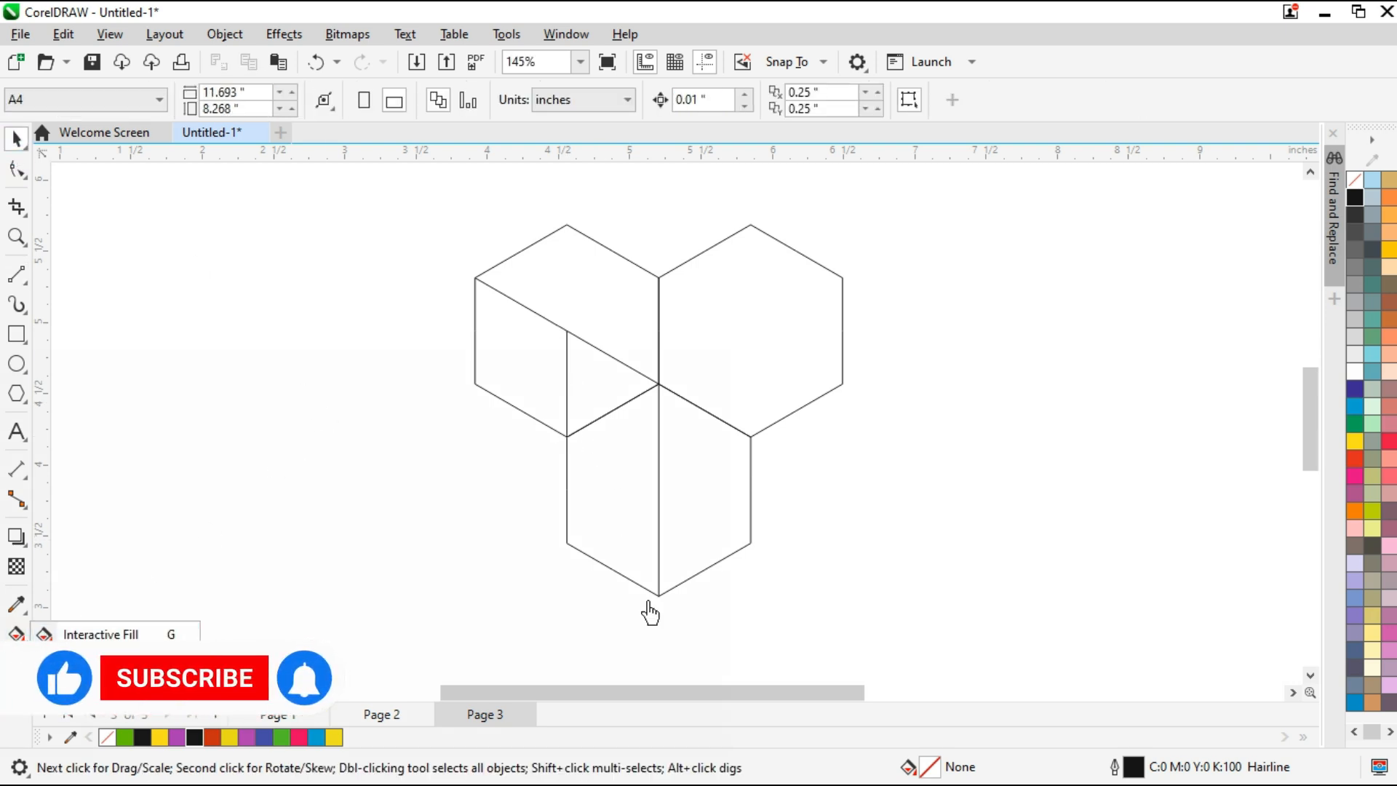
left_click(87, 662)
left_click(634, 503)
left_click(600, 386)
left_click(483, 379)
left_click(16, 141)
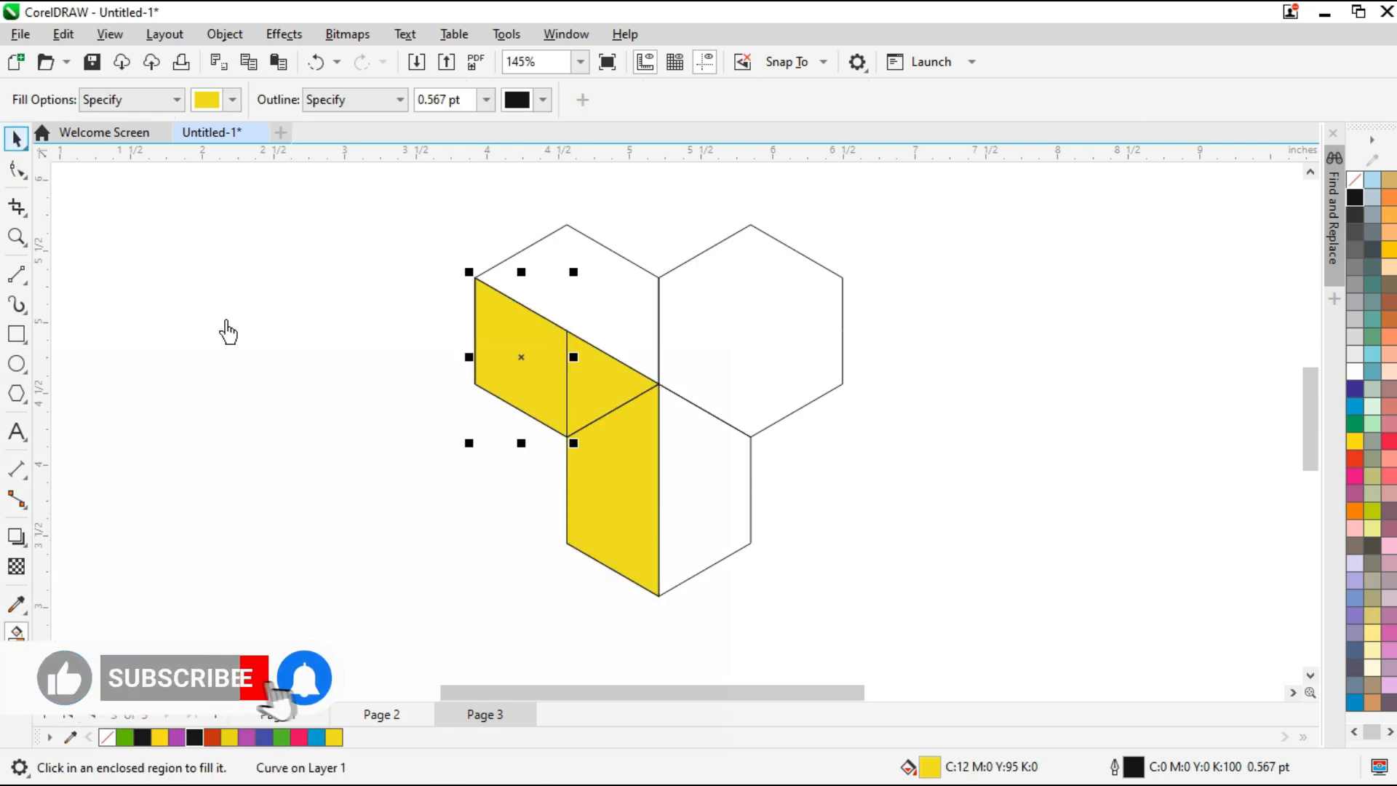
Weld the yellow triangle to the yellow half of the lower hexagon.
left_click(605, 399)
left_click(620, 539, "shift")
left_click(284, 499)
Draw three short slanted lines across the two upper right corners and the lower inner corner of the yellow pieces.
scroll(570, 305, "up", 2)
left_click(16, 273)
left_click(549, 330)
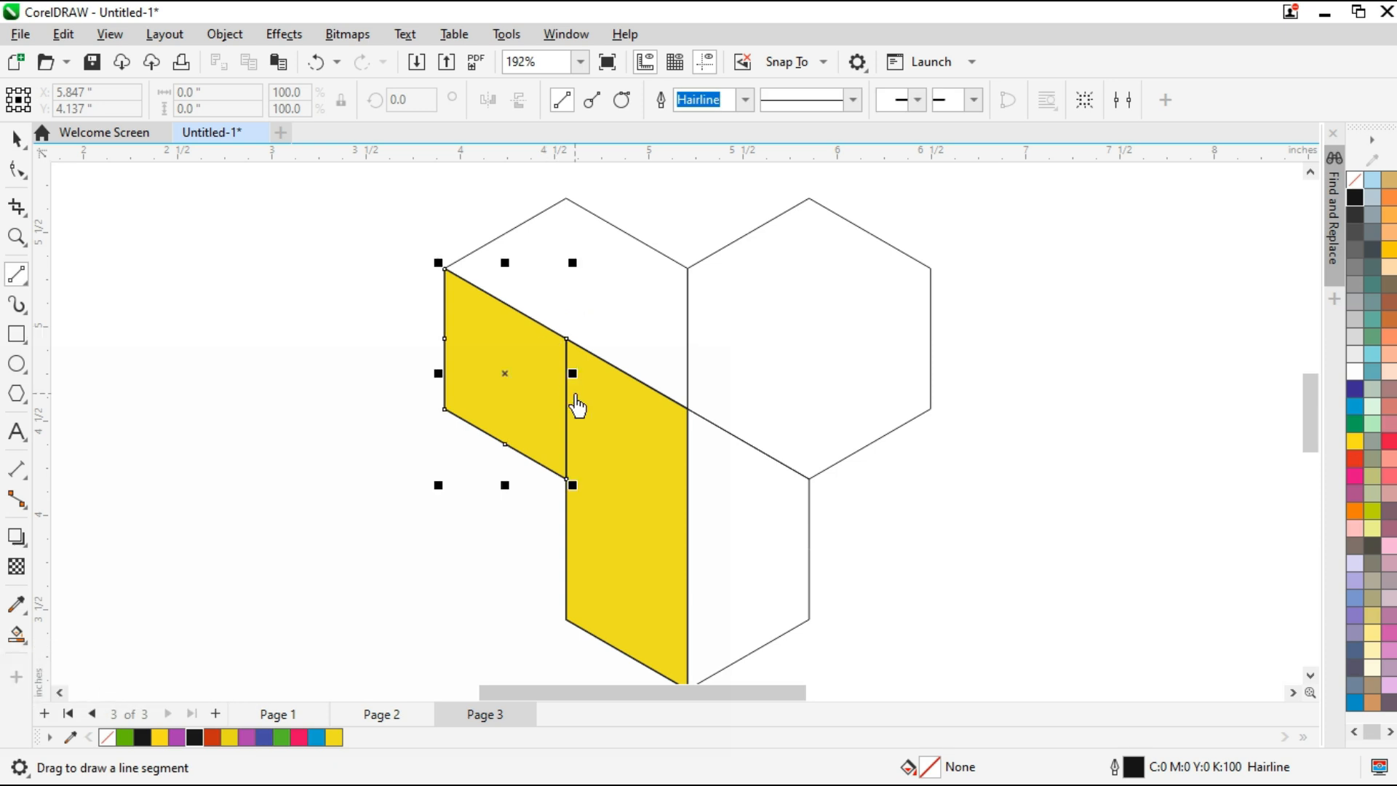
left_click(313, 408)
left_click_drag(536, 321, 566, 366)
left_click_drag(670, 400, 687, 438)
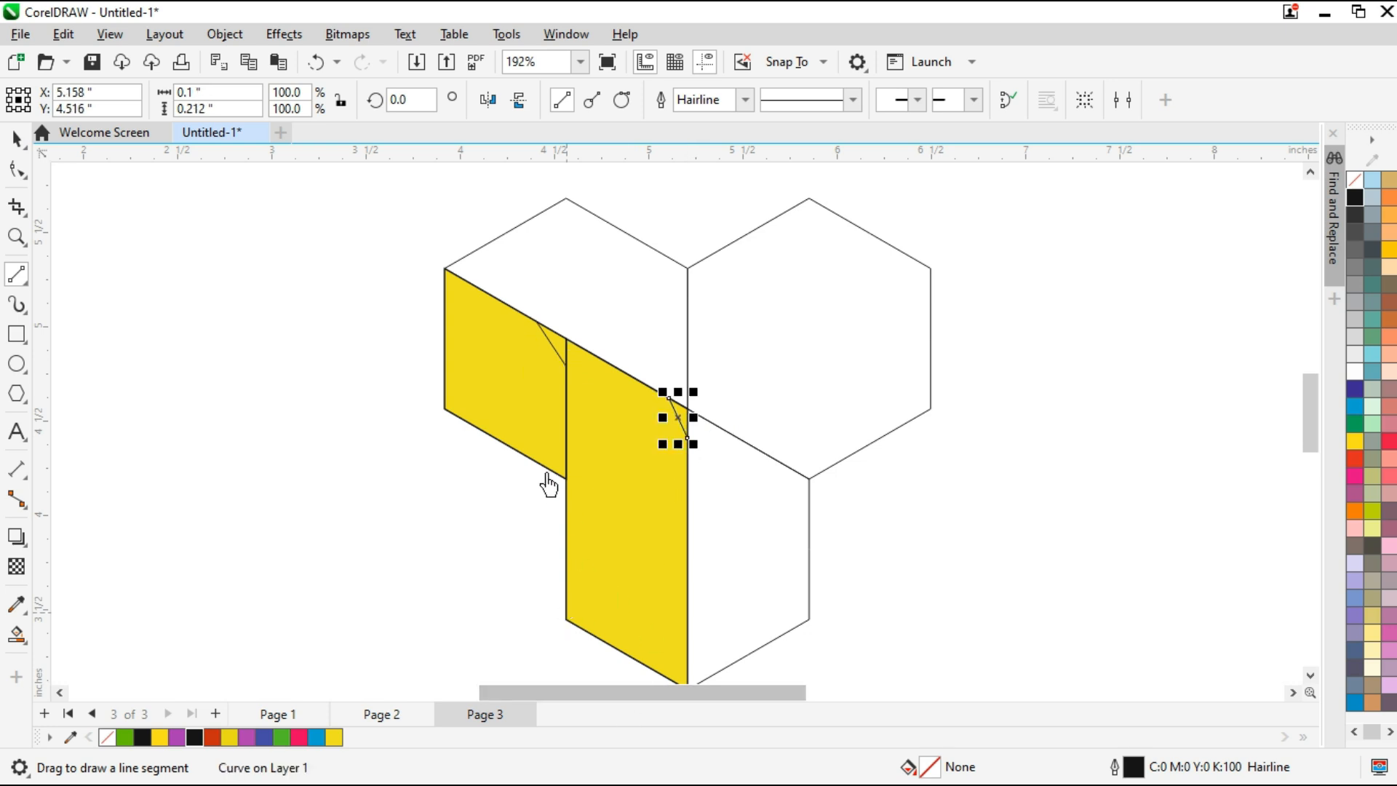
left_click_drag(542, 467, 566, 495)
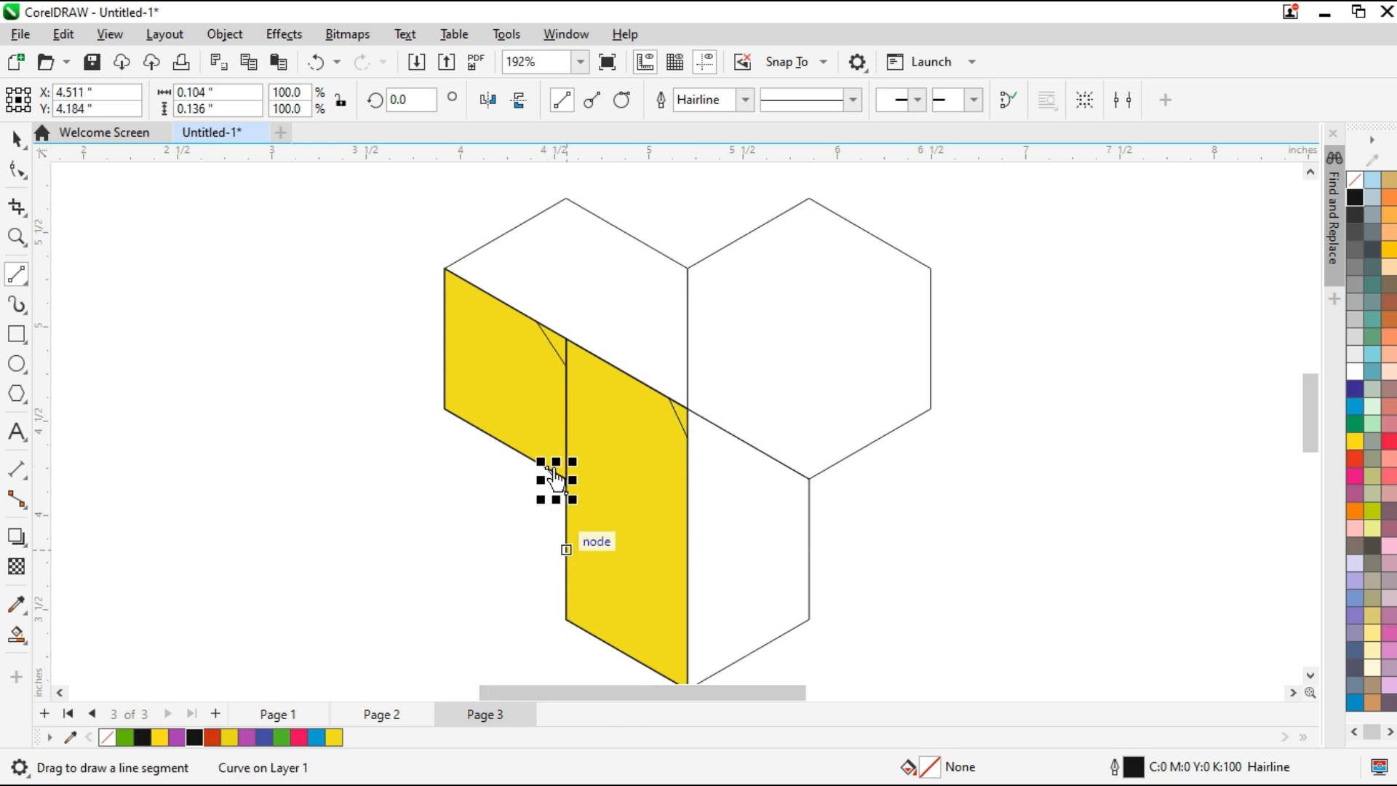
left_click(446, 270)
key("ctrl+z")
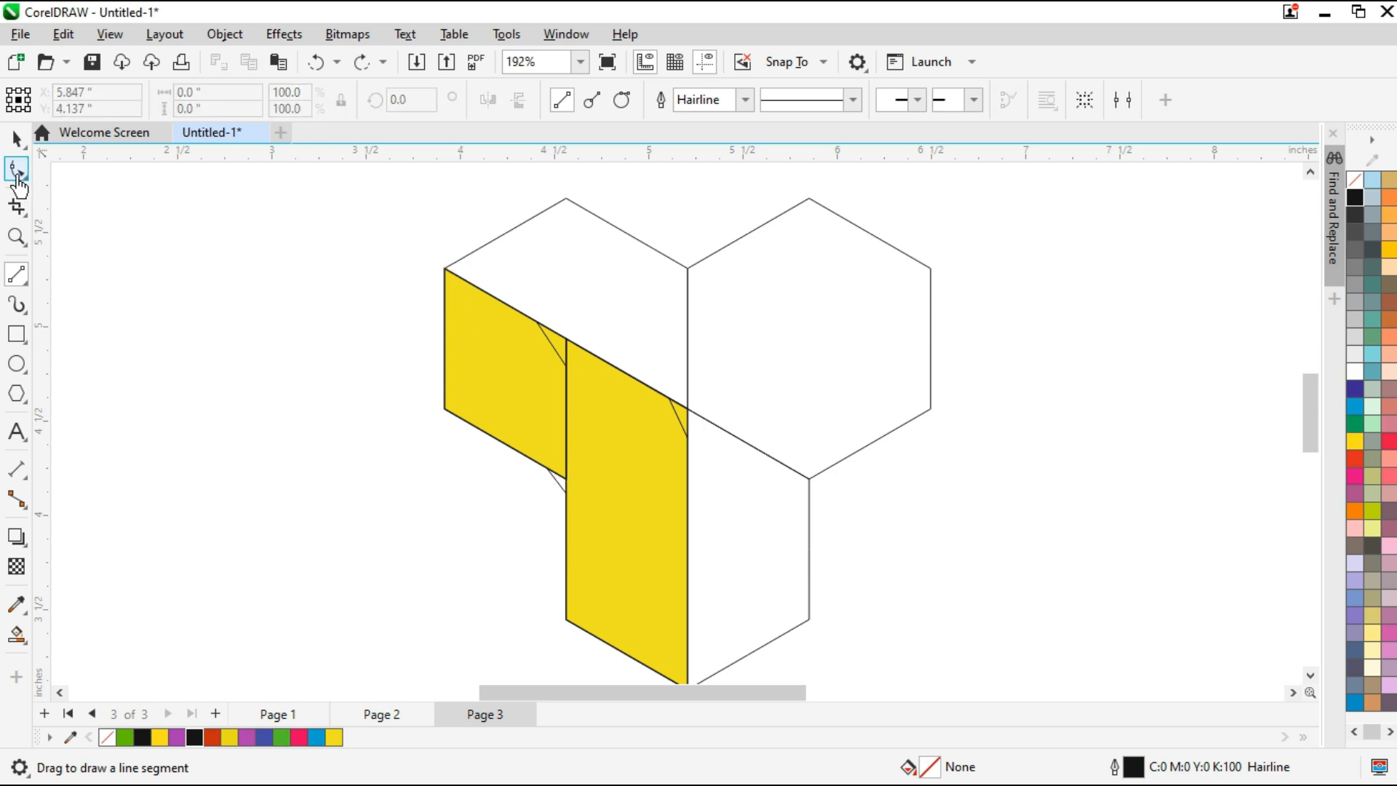
Convert the three short slanted lines to curves.
left_click(560, 358)
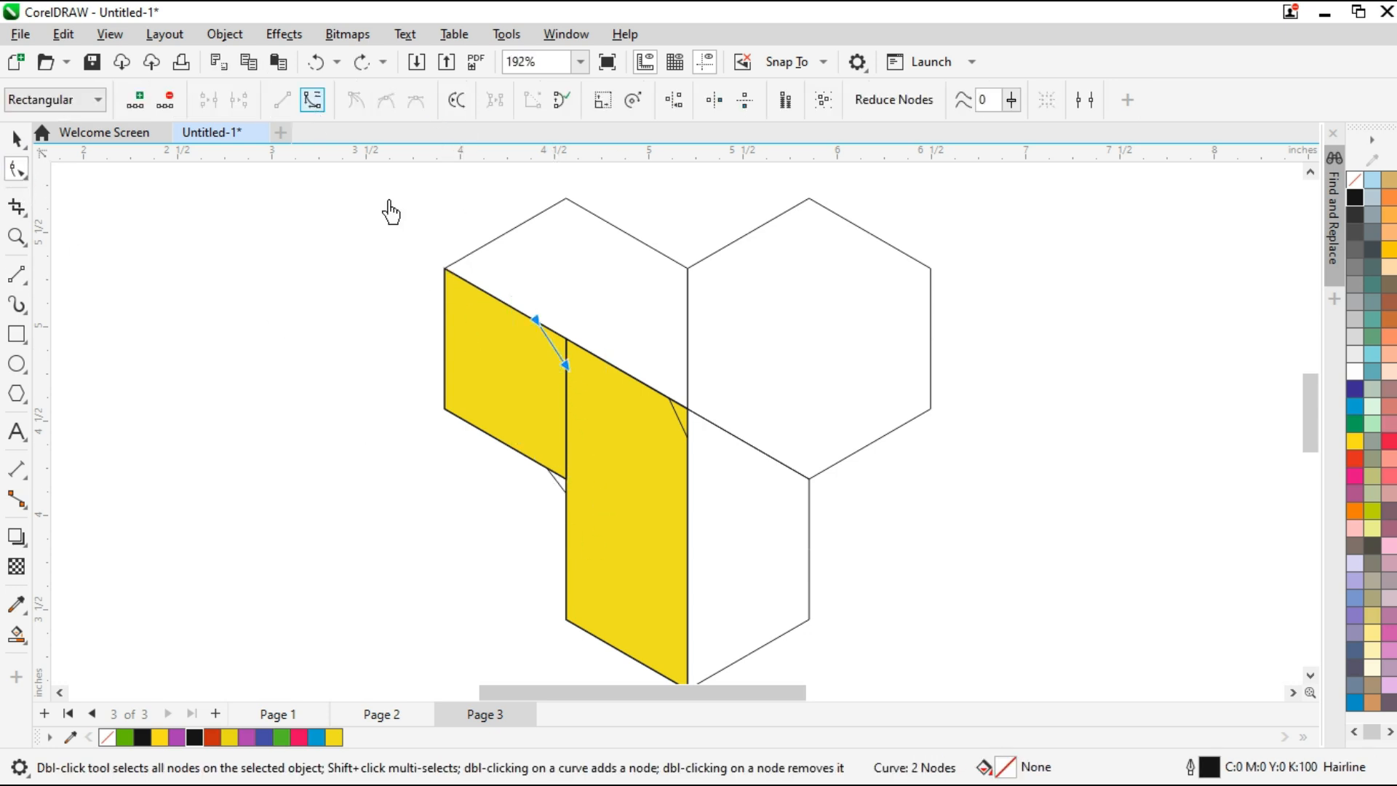
left_click(681, 417)
left_click(678, 418)
left_click(560, 498)
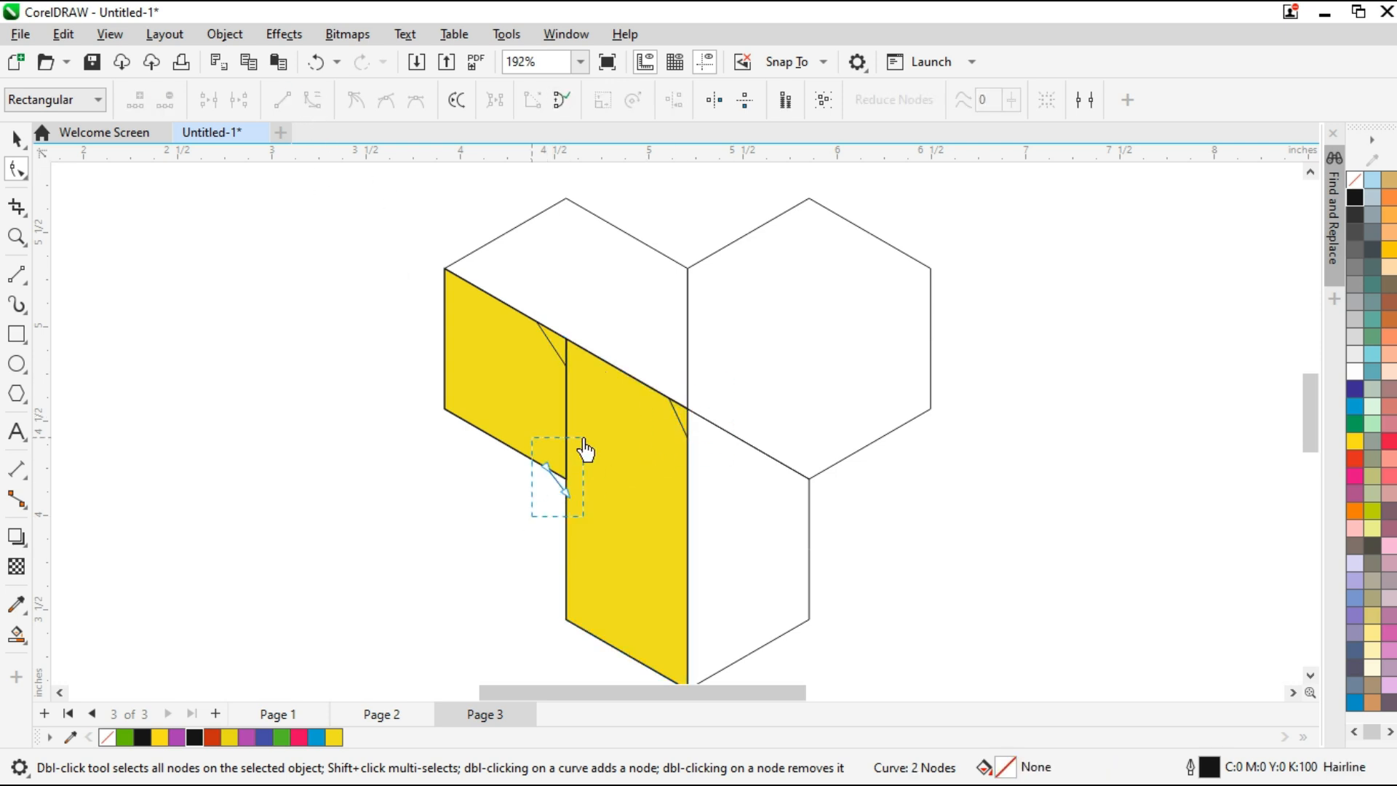
Bend the two upper short lines outward so they form rounded corners on the yellow pieces.
left_click(563, 369)
scroll(570, 299, "up", 2)
left_click_drag(543, 386, 557, 375)
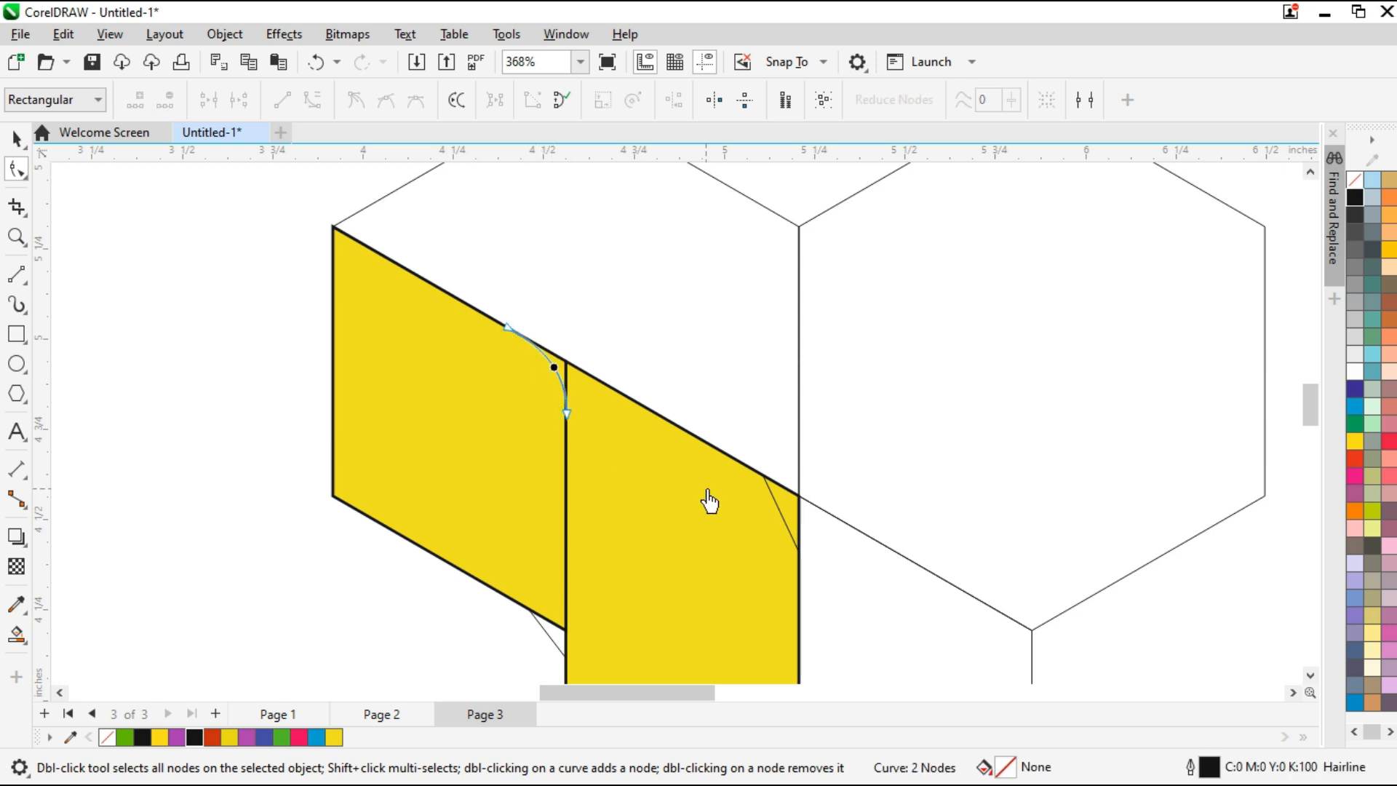
left_click(799, 553)
left_click(784, 512)
left_click(784, 520)
left_click(780, 515)
left_click_drag(781, 515, 791, 510)
Bend the short line at the lower inner corner into an arc toward the junction of the yellow pieces.
scroll(778, 560, "down", 7)
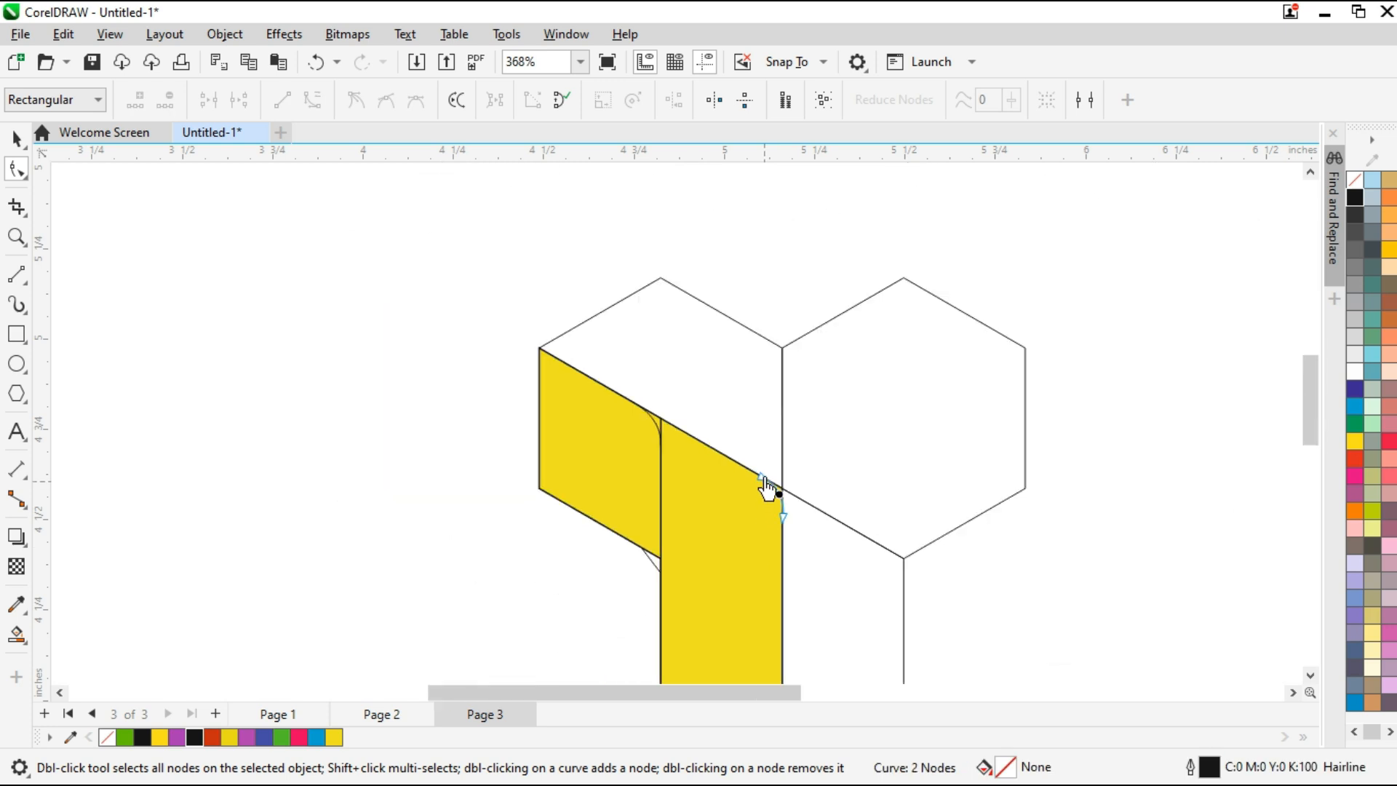
scroll(836, 531, "up", 4)
scroll(565, 462, "up", 2)
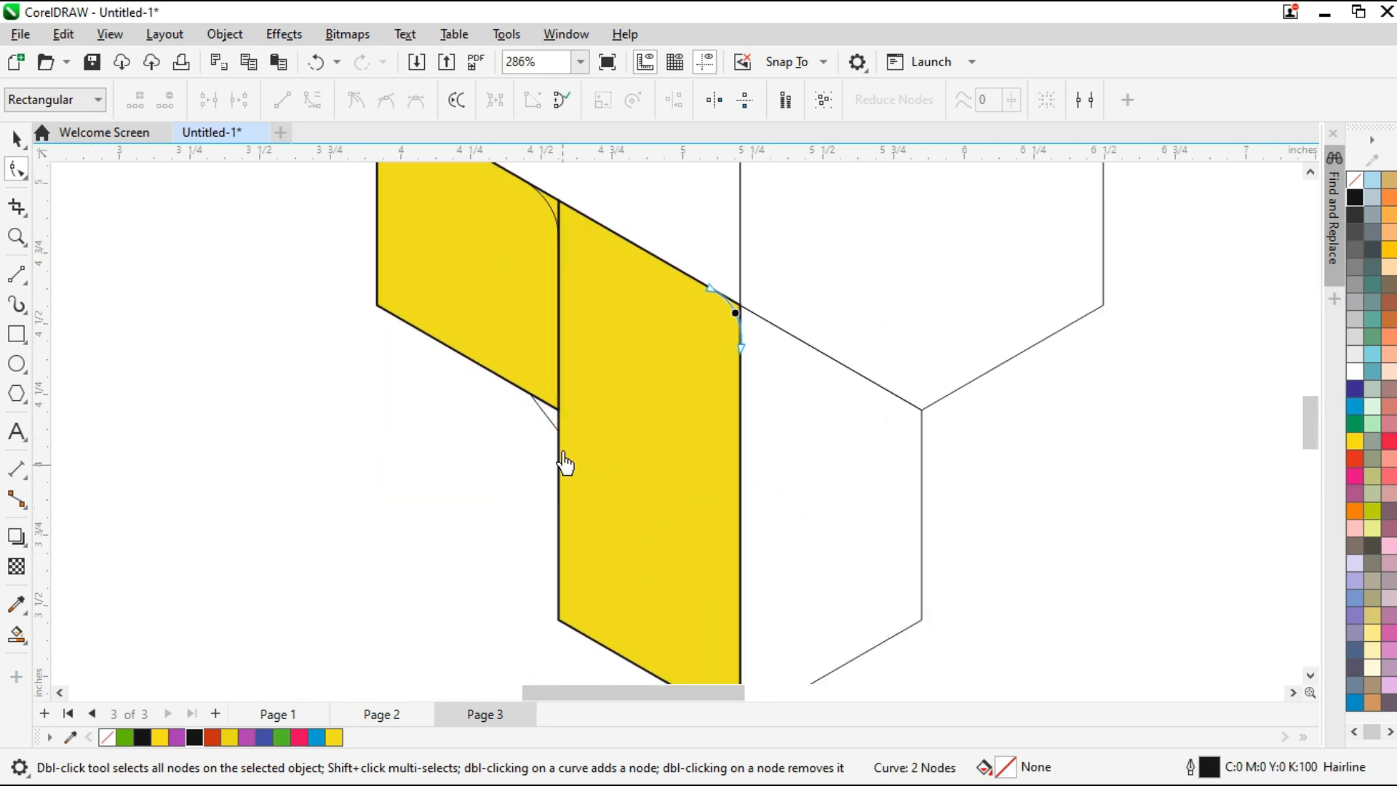
left_click(547, 431)
scroll(547, 428, "up", 3)
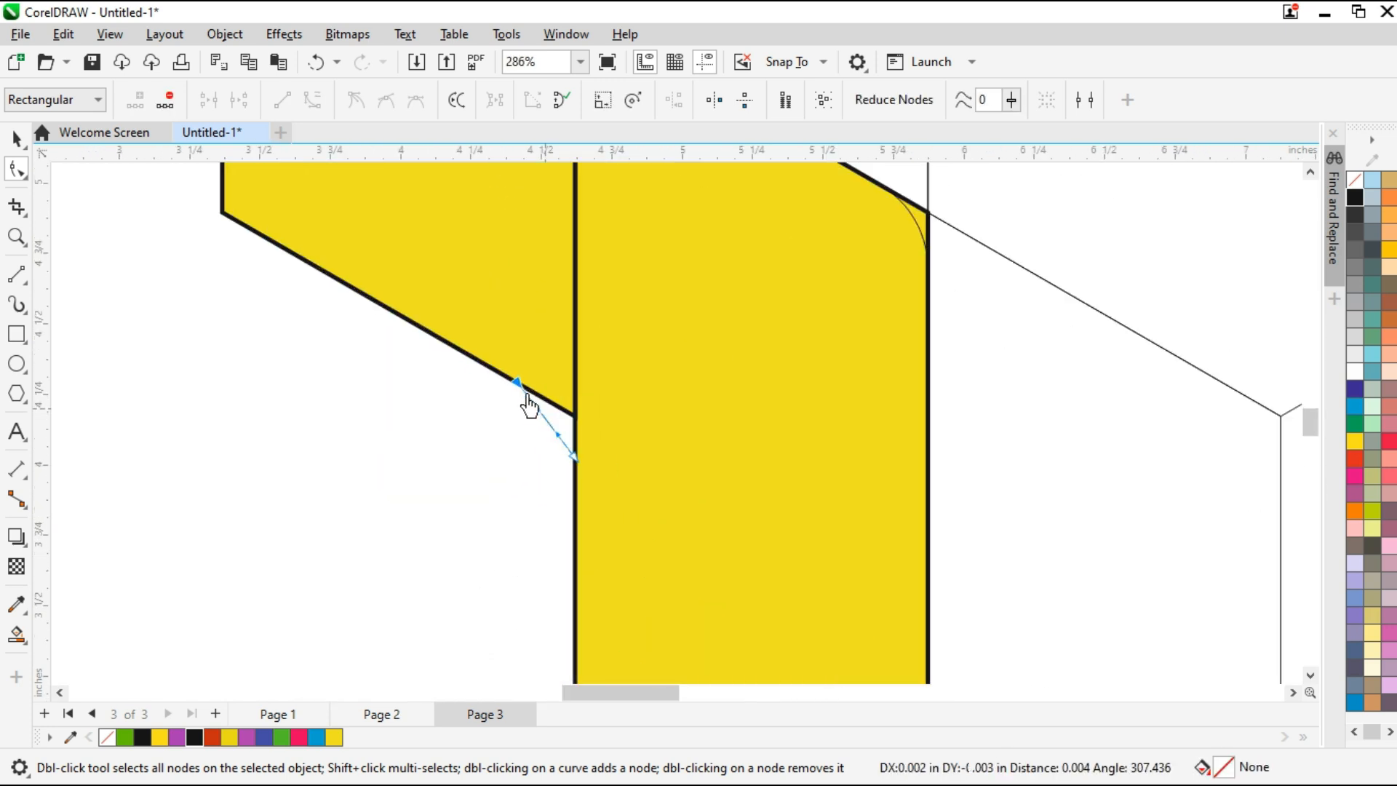
left_click_drag(549, 425, 561, 421)
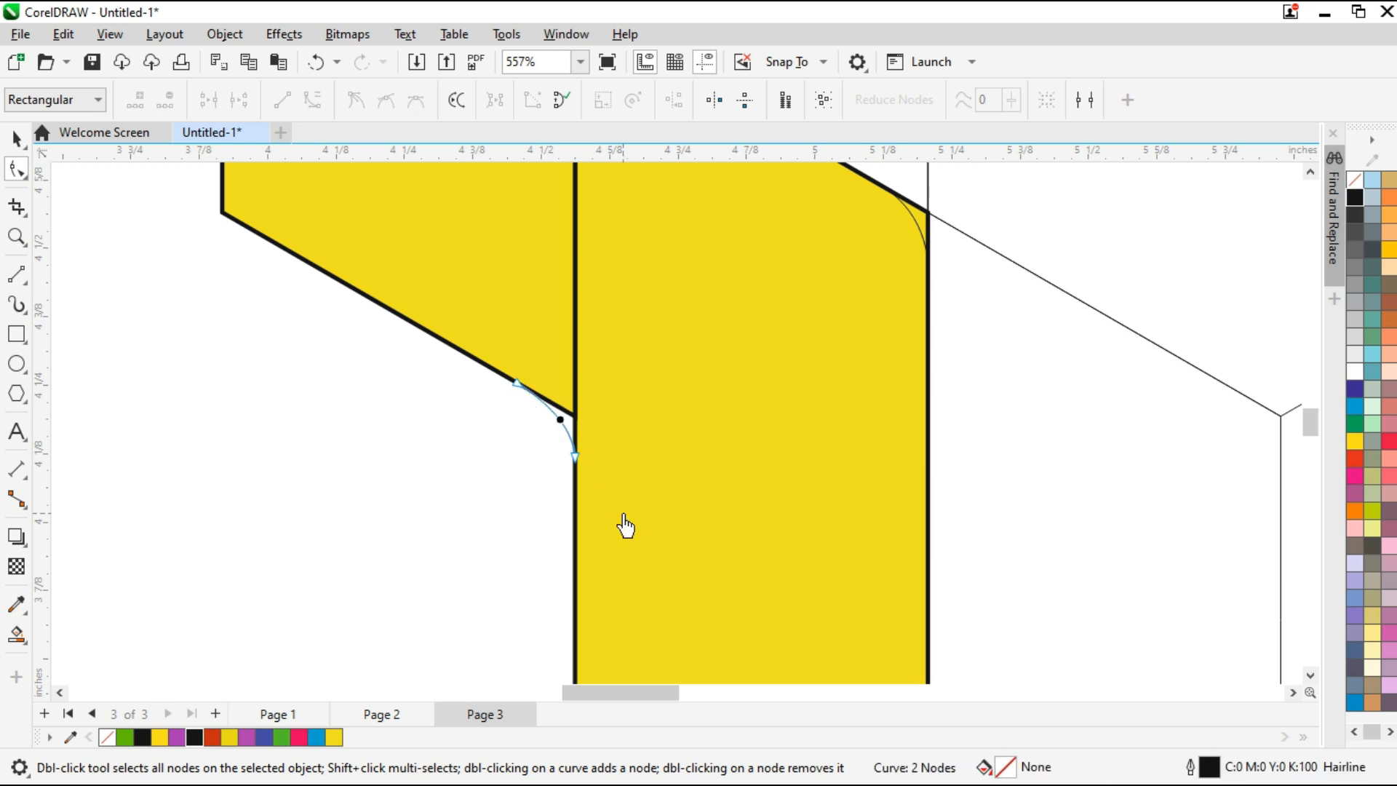
Smart-fill the long piece, the left piece and the small corner slivers between them in red, C:0 M:99 Y:95 K:0.
left_click(21, 639)
left_click(25, 642)
left_click(88, 658)
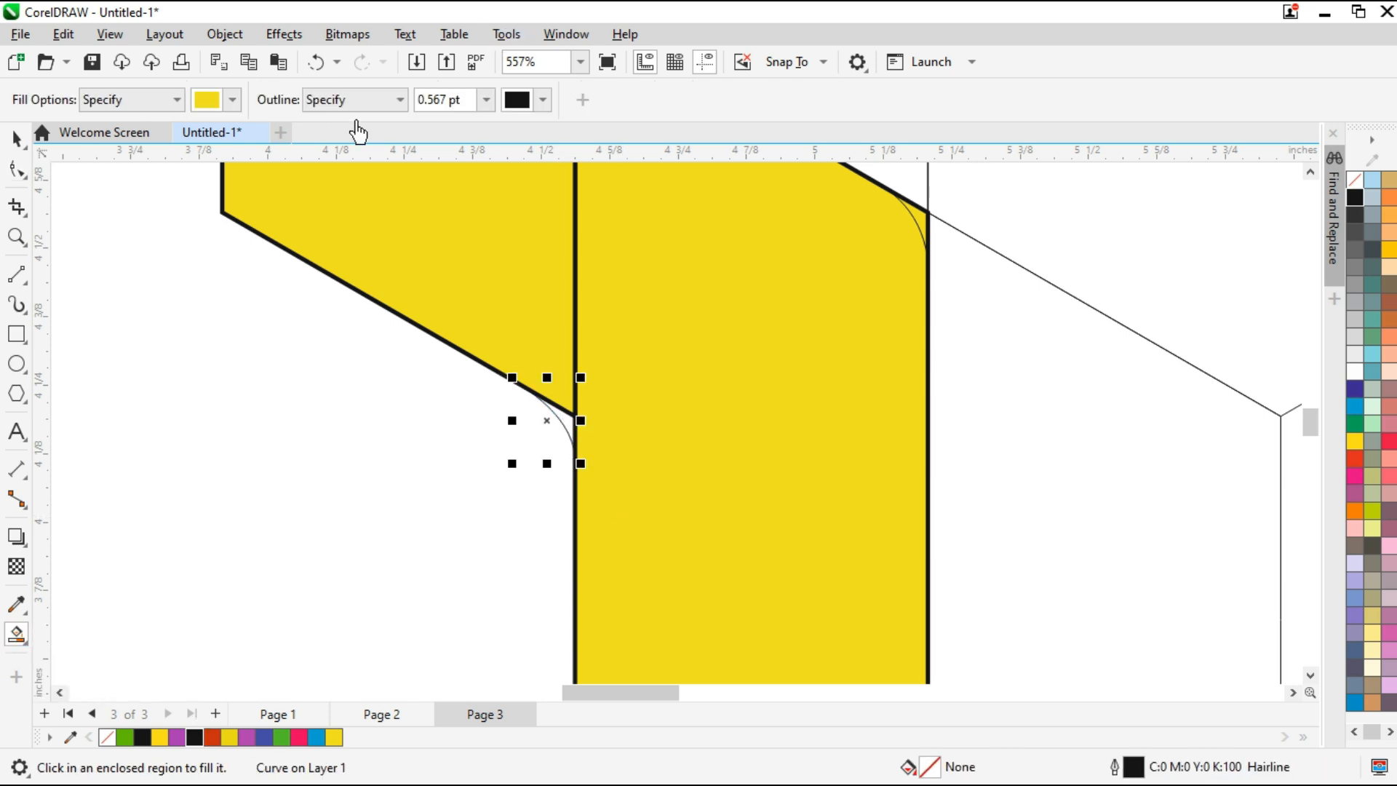
left_click(232, 99)
left_click(342, 352)
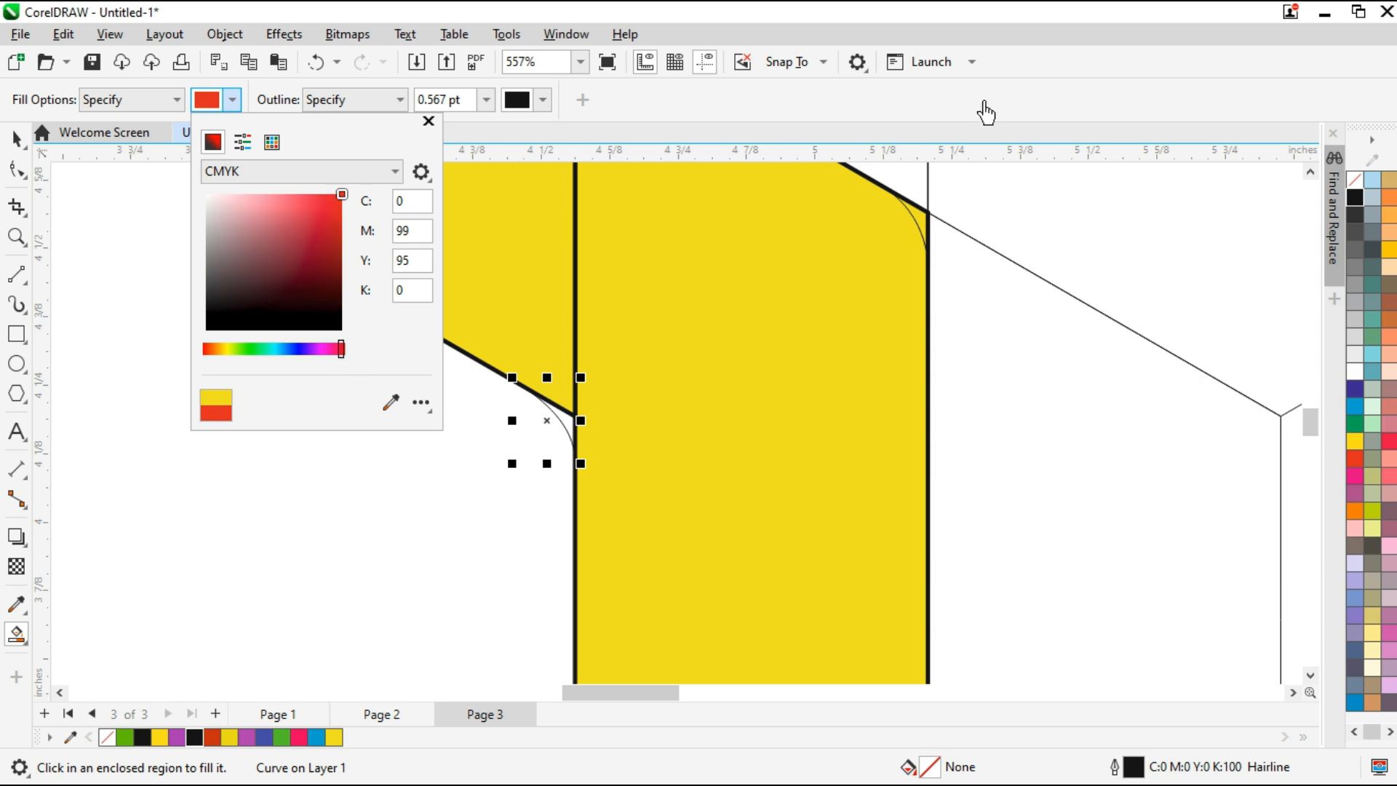
left_click(985, 112)
left_click(866, 424)
scroll(860, 455, "down", 3)
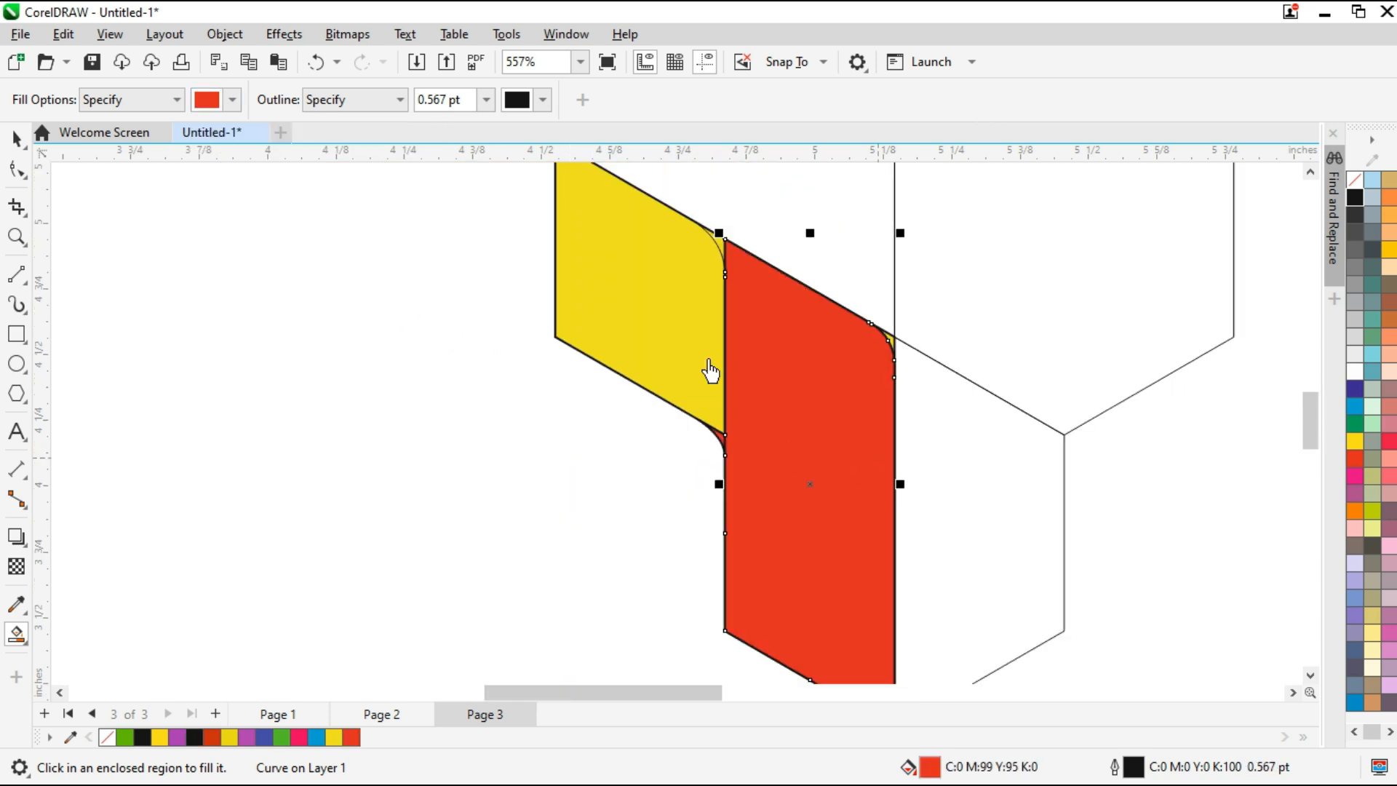
left_click(678, 346)
scroll(745, 447, "down", 1)
scroll(730, 280, "up", 3)
left_click(723, 346)
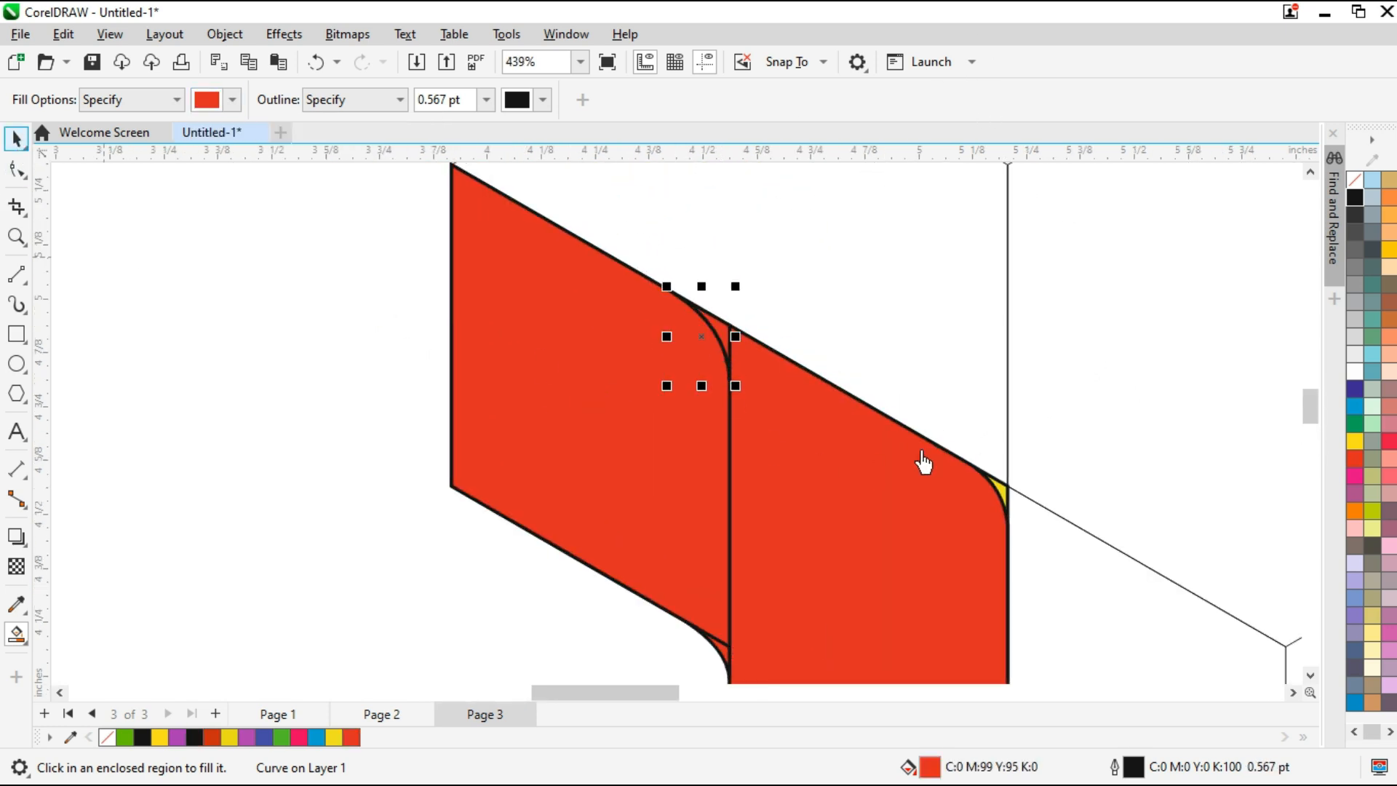
Weld the upper red corner sliver to the long piece and the lower sliver to the left piece.
key("space")
left_click(882, 536, "shift")
left_click(601, 402)
left_click(716, 646, "shift")
left_click(725, 662)
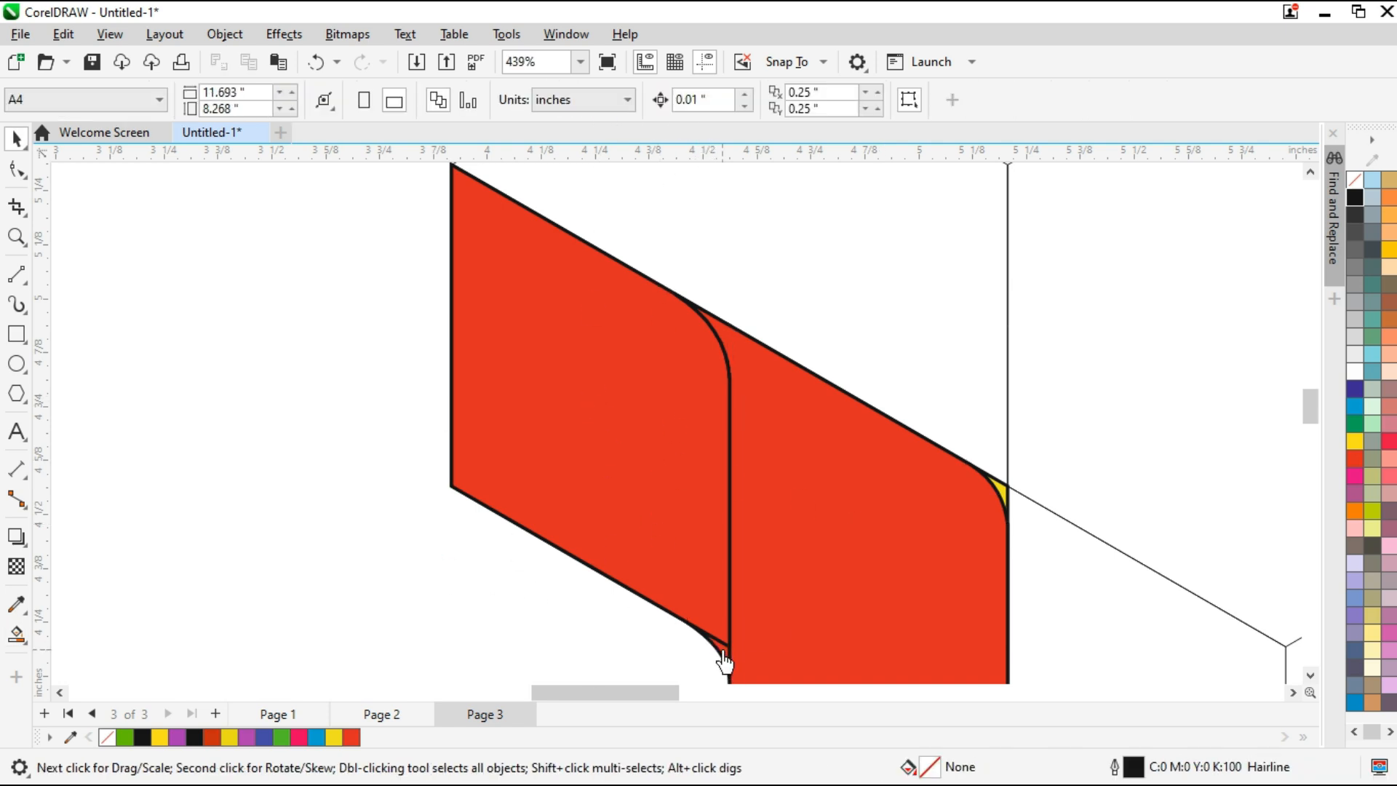
scroll(454, 288, "down", 4)
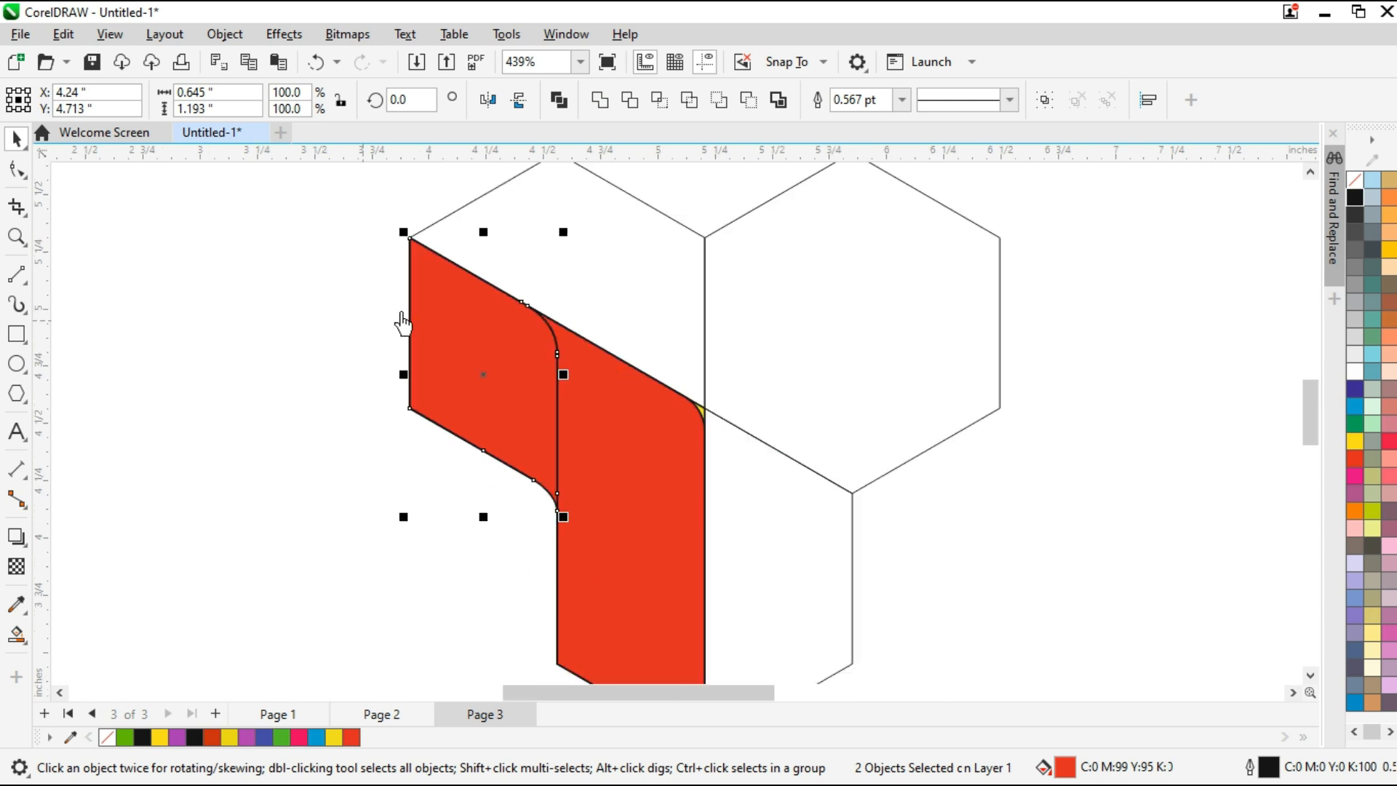
left_click(594, 673)
left_click_drag(593, 692, 586, 694)
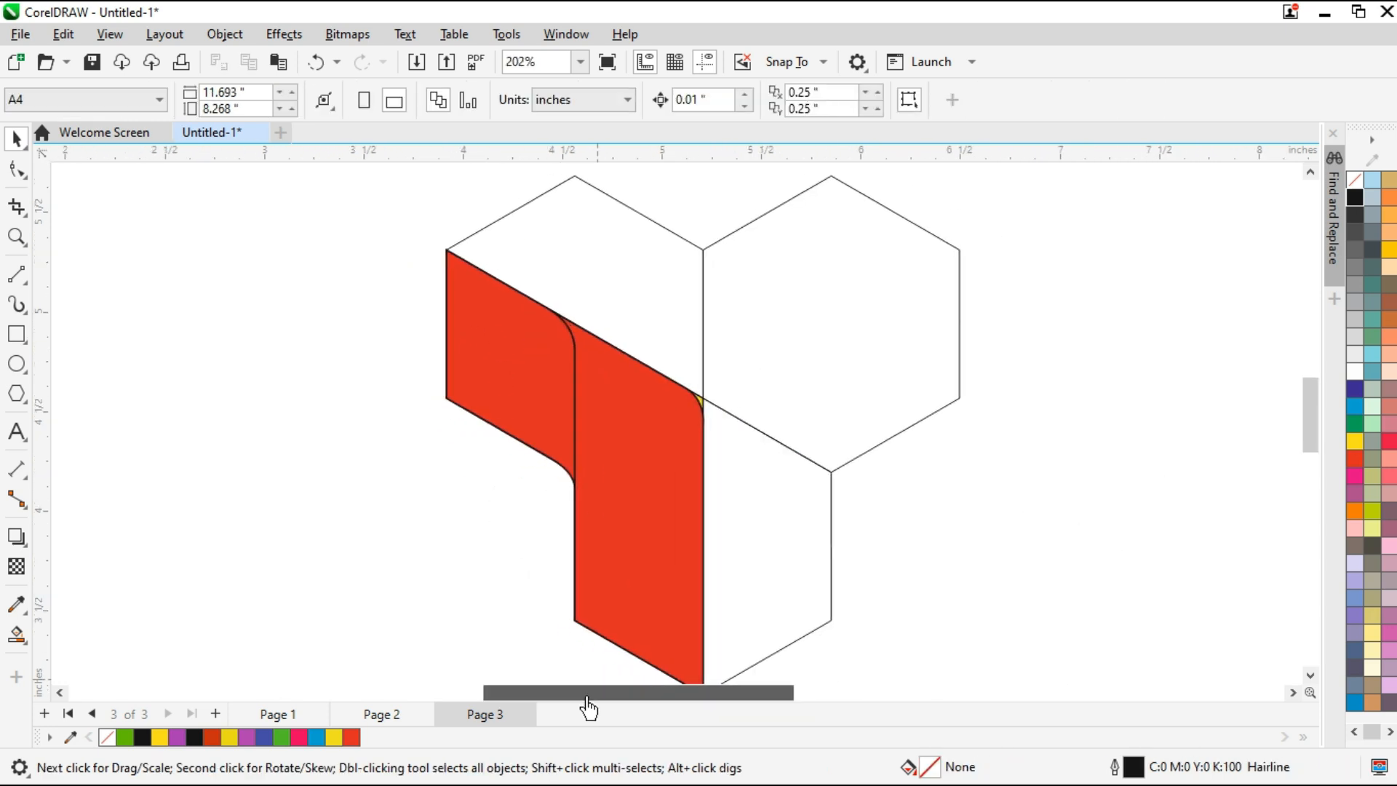
left_click(502, 359)
left_click(627, 559, "shift")
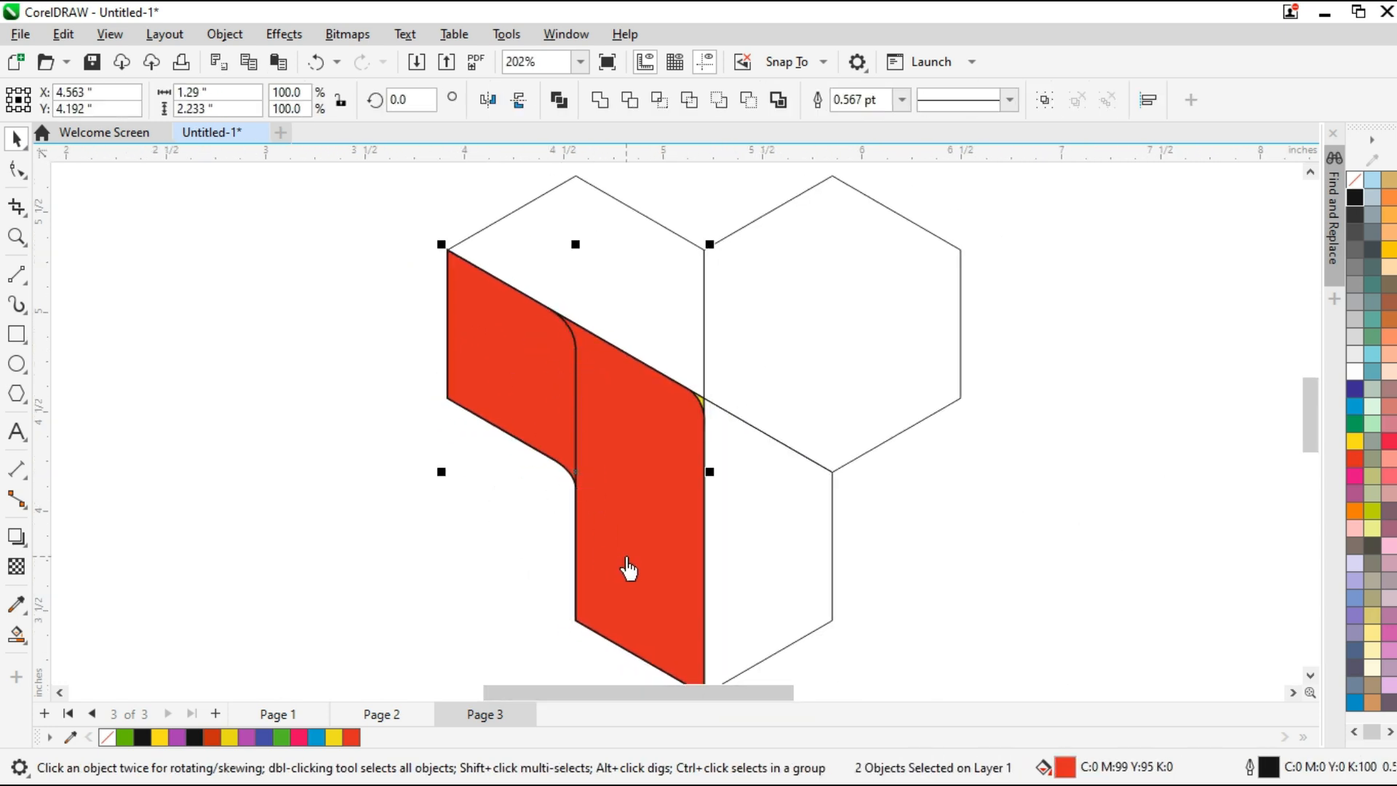
left_click(353, 441)
Copy the left red piece onto the right half of the lower hexagon and rotate it to about 120° around its lower right corner.
left_click(529, 362)
left_click_drag(480, 348, 859, 579)
mouse_move(825, 628)
left_mouse_down()
mouse_move(941, 610)
mouse_move(836, 627)
left_mouse_up()
left_click(895, 598)
left_click_drag(821, 469, 732, 695)
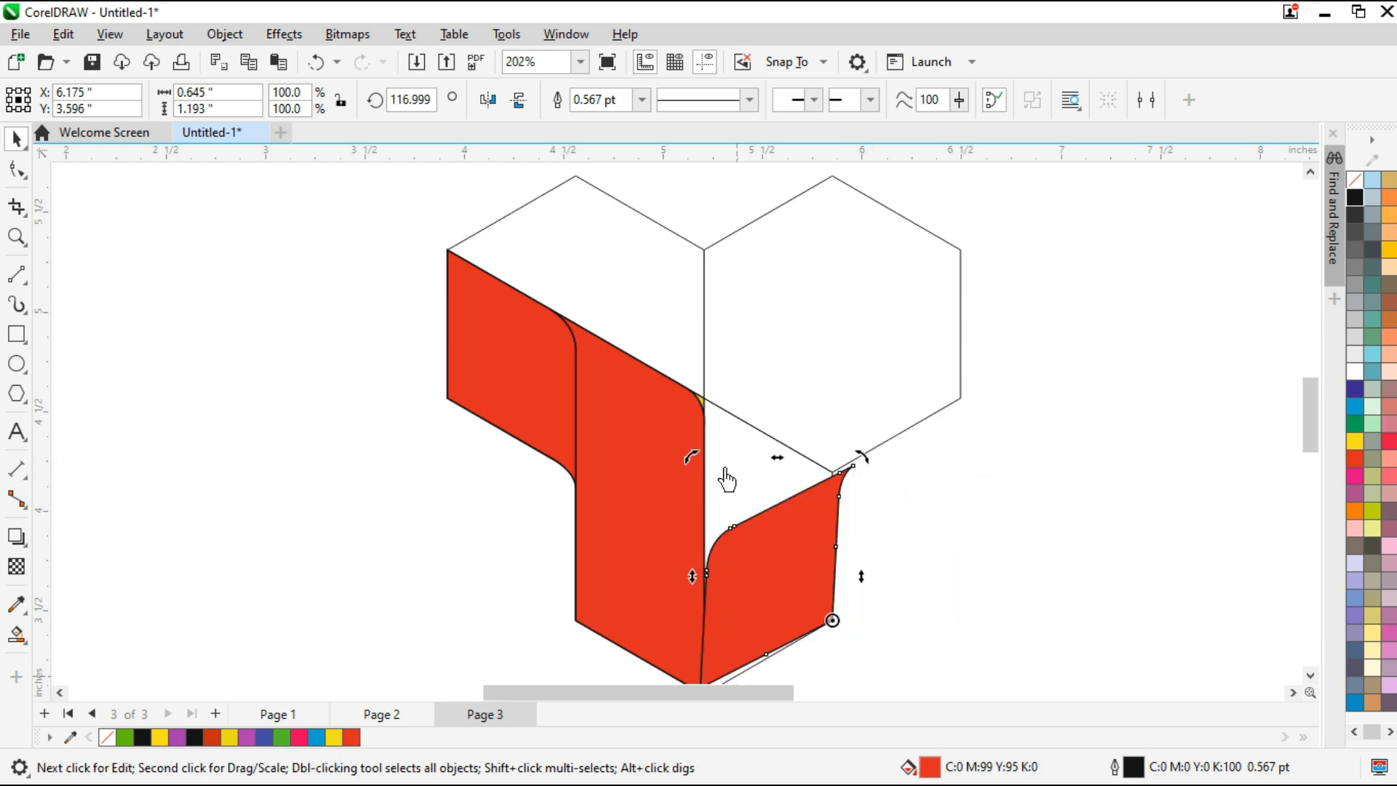
scroll(726, 692, "down", 1)
scroll(730, 667, "up", 6)
left_click_drag(661, 659, 671, 677)
scroll(671, 677, "down", 7)
scroll(761, 436, "up", 3)
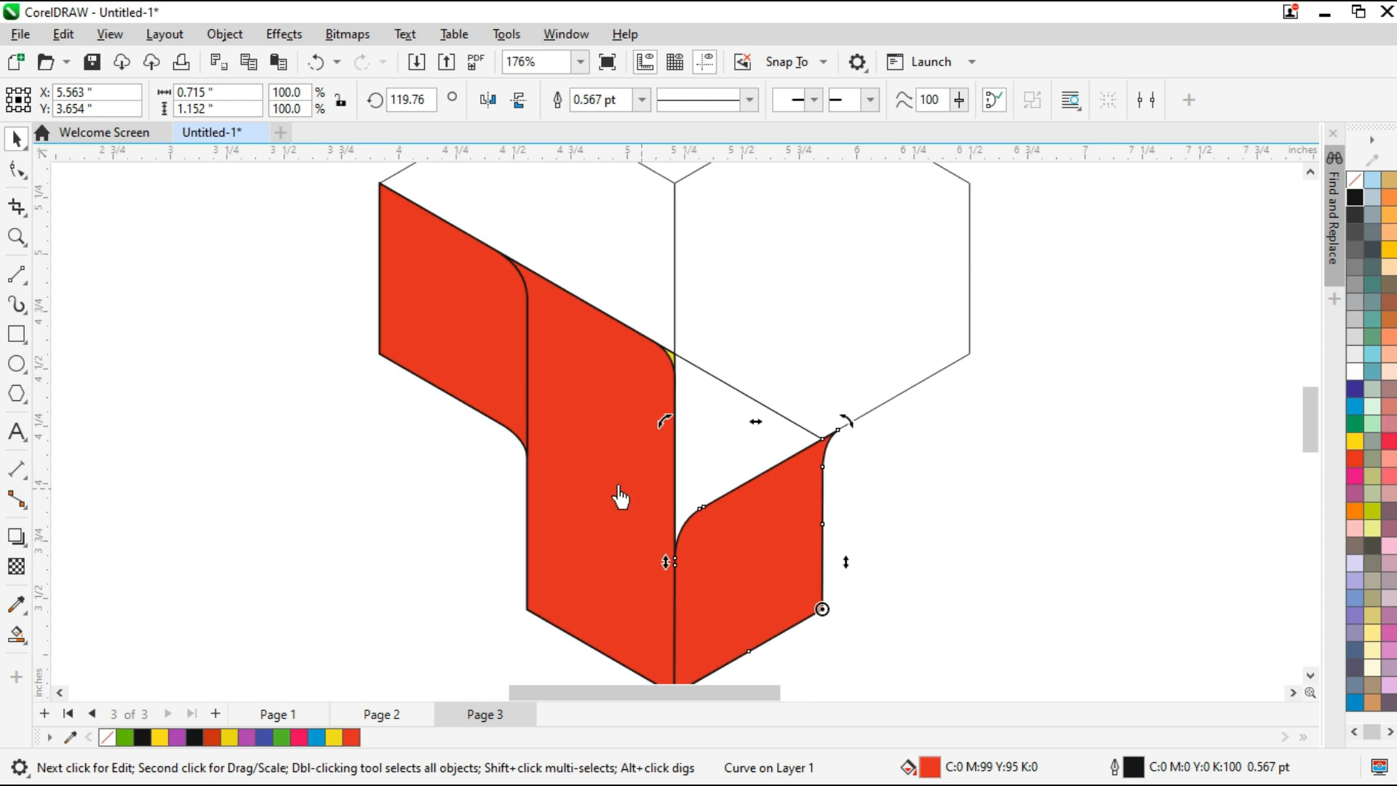
Copy the long red piece, rotate it to 120° and snap it onto the lower part of the upper right hexagon.
left_click(595, 523)
left_click_drag(595, 524, 838, 430)
left_click(900, 340)
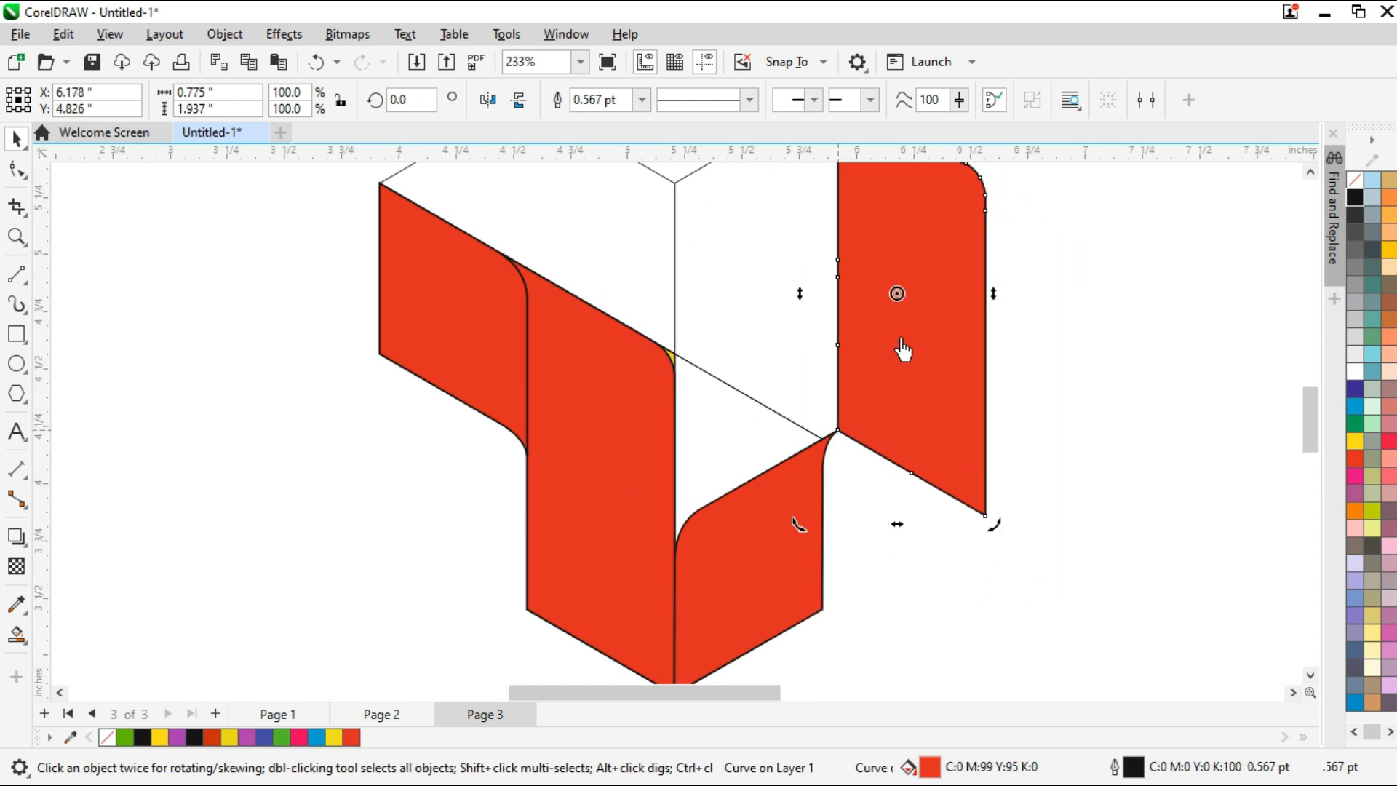
left_click_drag(897, 294, 844, 409)
left_click_drag(799, 535, 914, 433)
scroll(797, 465, "up", 2)
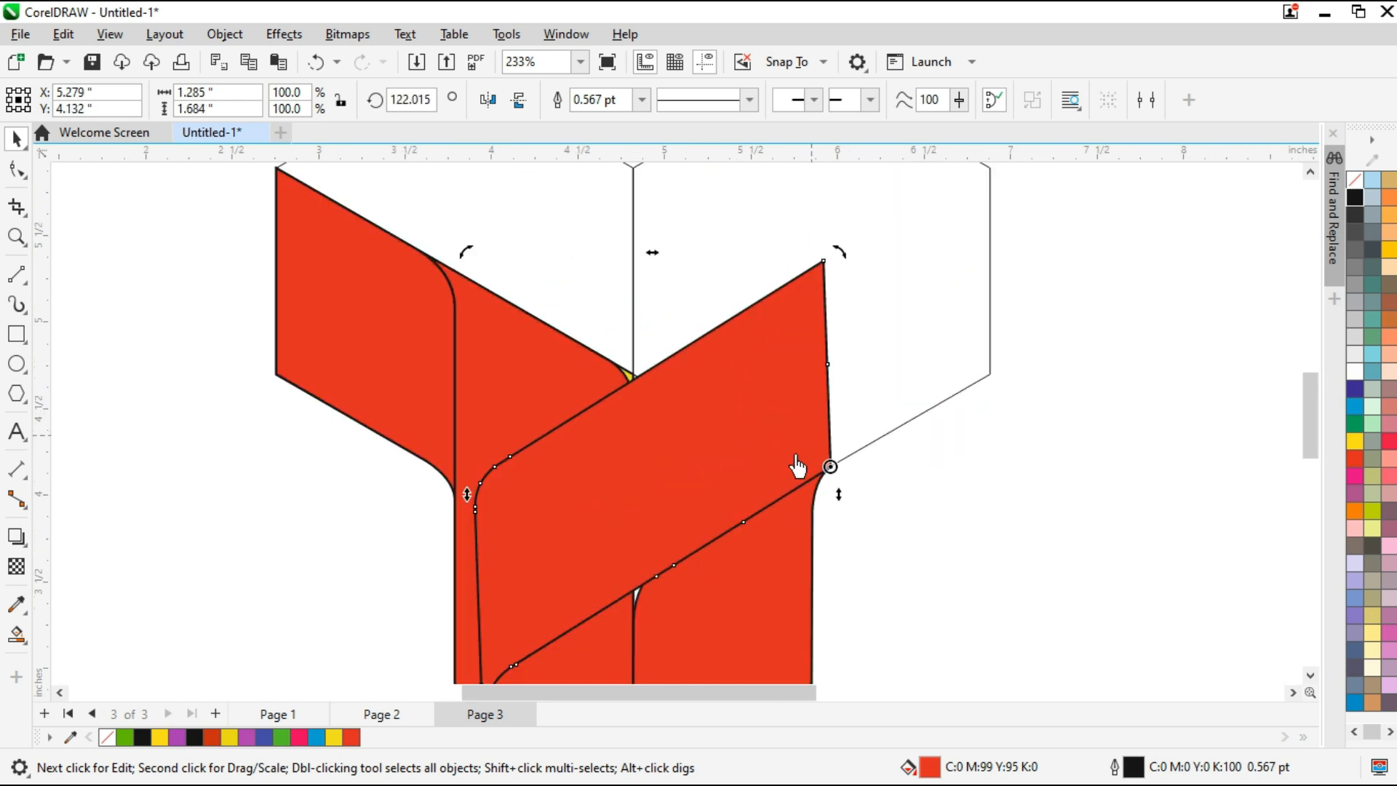
left_click_drag(830, 467, 989, 375)
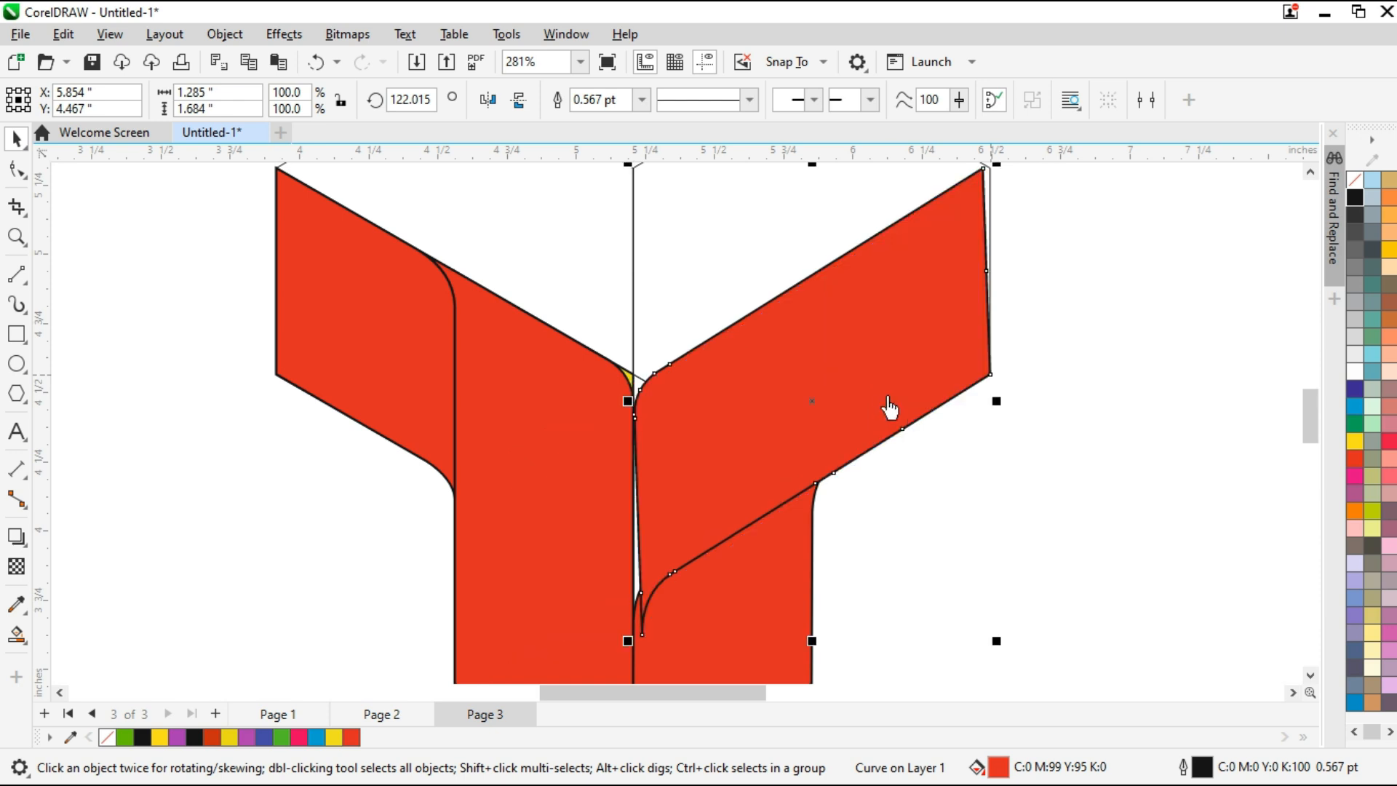
mouse_move(630, 661)
left_mouse_down()
mouse_move(626, 643)
mouse_move(650, 677)
left_mouse_up()
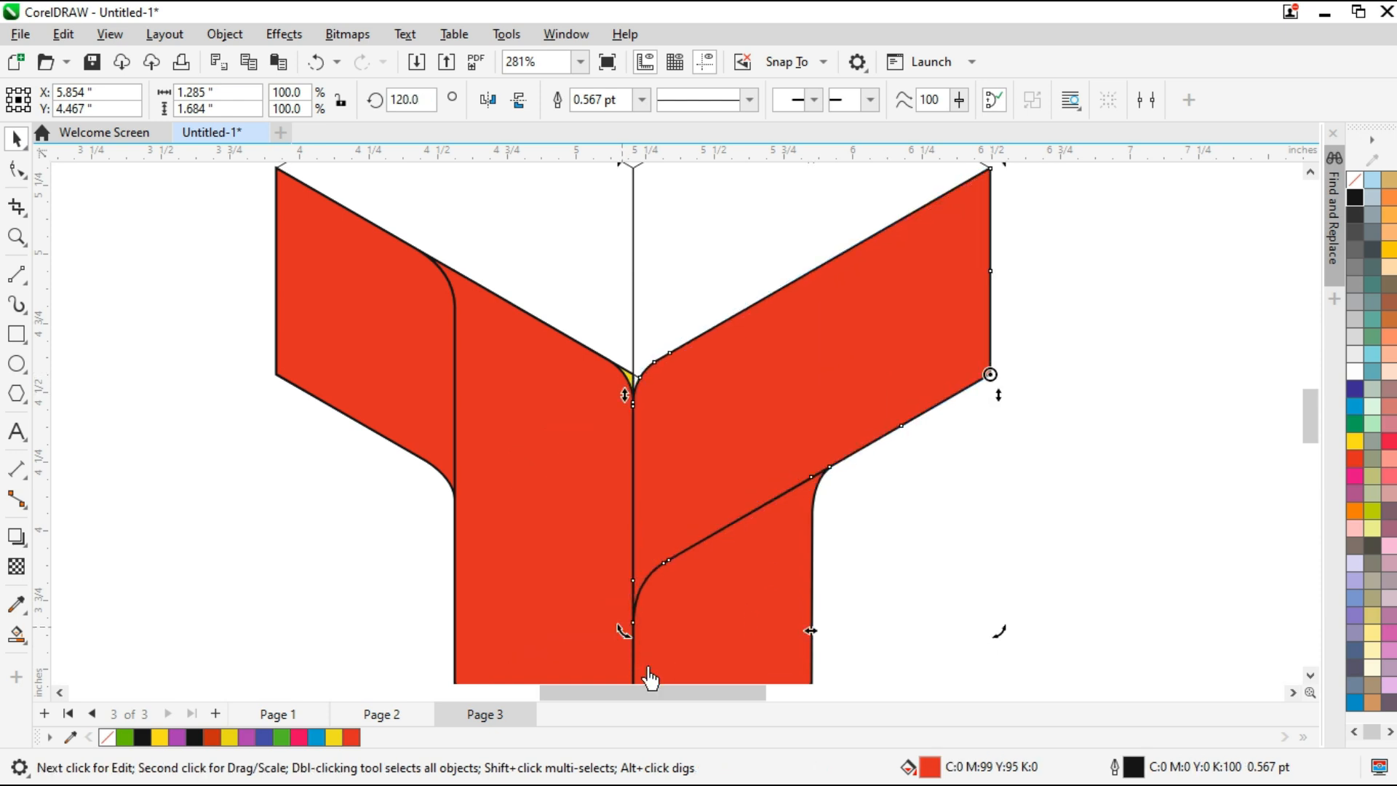
left_click(884, 543)
Copy the short red piece from the lower hexagon and snap the copy to the outer right corner of the upper right hexagon.
scroll(646, 515, "down", 1)
left_click_drag(705, 628, 831, 273)
scroll(842, 297, "up", 1)
left_click_drag(723, 377, 776, 374)
left_click(718, 387)
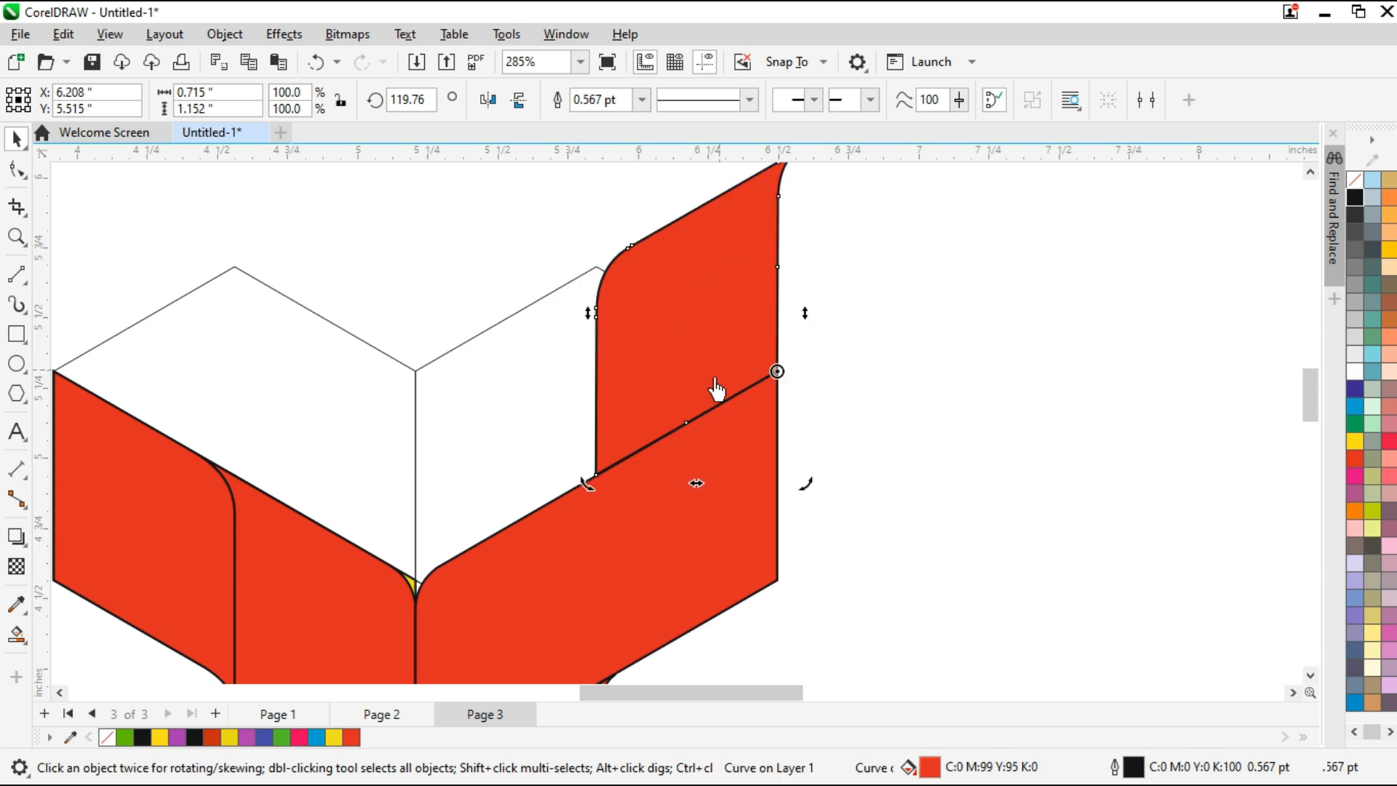
Mirror the short copy horizontally and snap it onto the top and right corners of the upper right hexagon.
scroll(805, 410, "down", 1)
left_click_drag(664, 236, 738, 369)
left_click(488, 99)
scroll(742, 390, "up", 2)
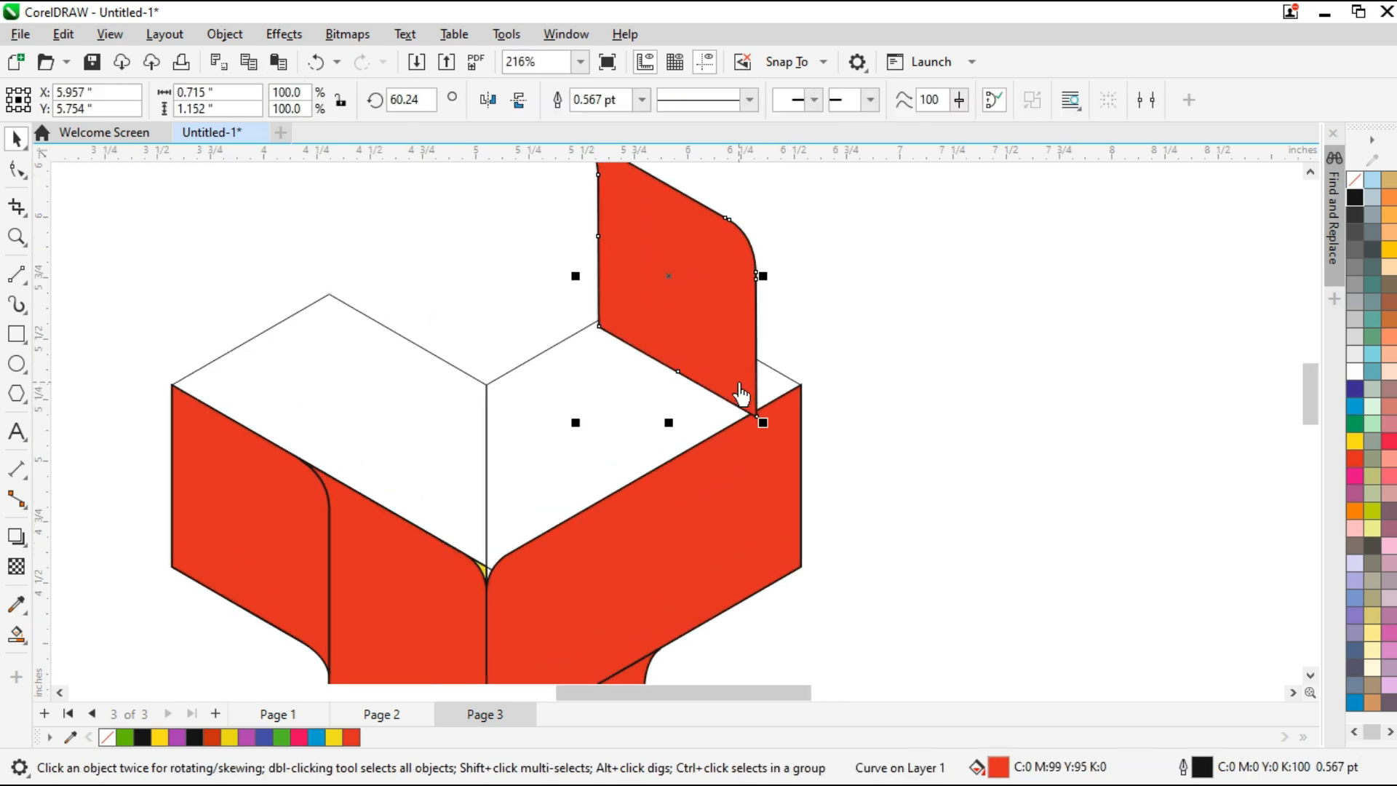
scroll(753, 402, "down", 1)
scroll(753, 404, "up", 2)
left_click_drag(751, 425, 808, 364)
scroll(837, 393, "up", 2)
scroll(909, 482, "down", 3)
Rotate the short copy around its lower right corner, mirror it vertically and snap it onto the upper right hexagon's top face.
left_click(825, 364)
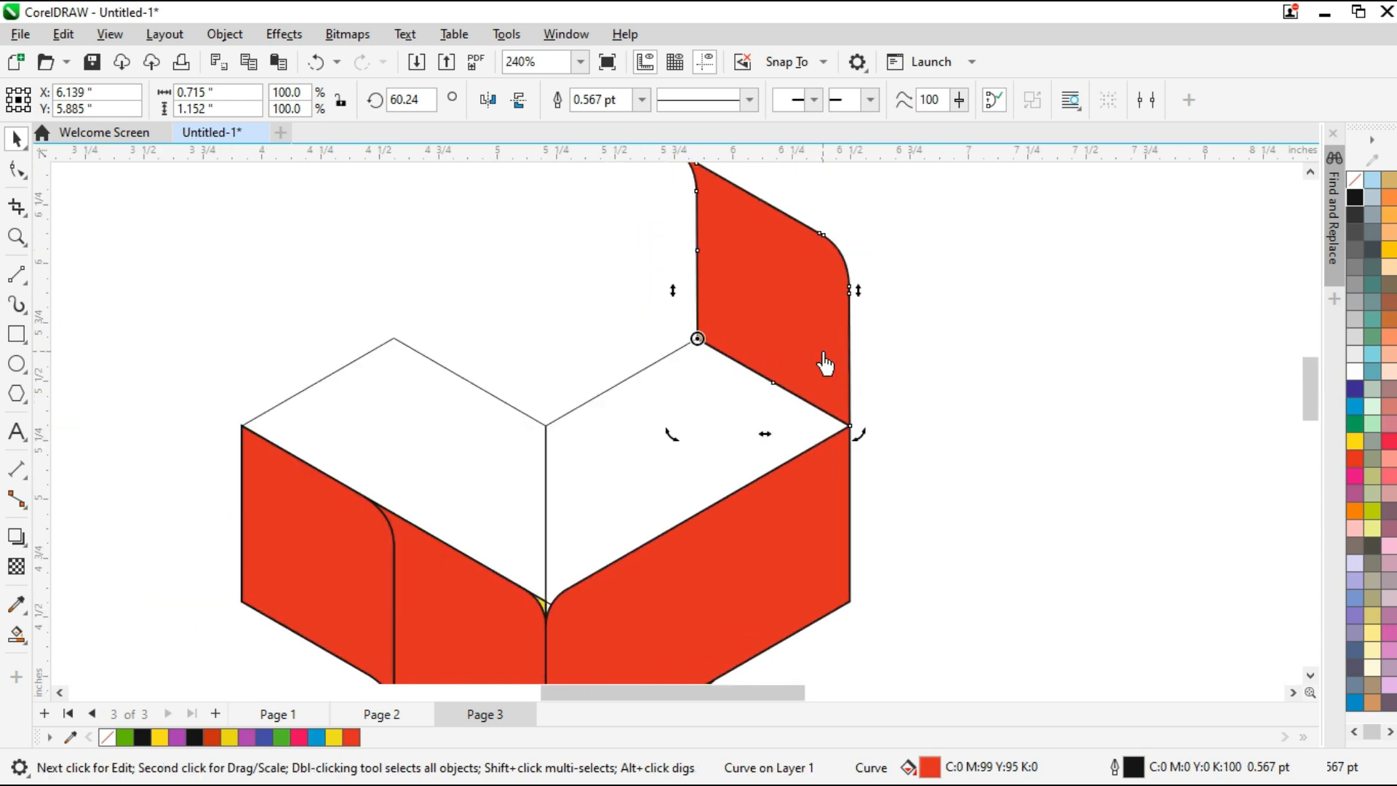
left_click_drag(671, 437, 828, 486)
left_click(516, 106)
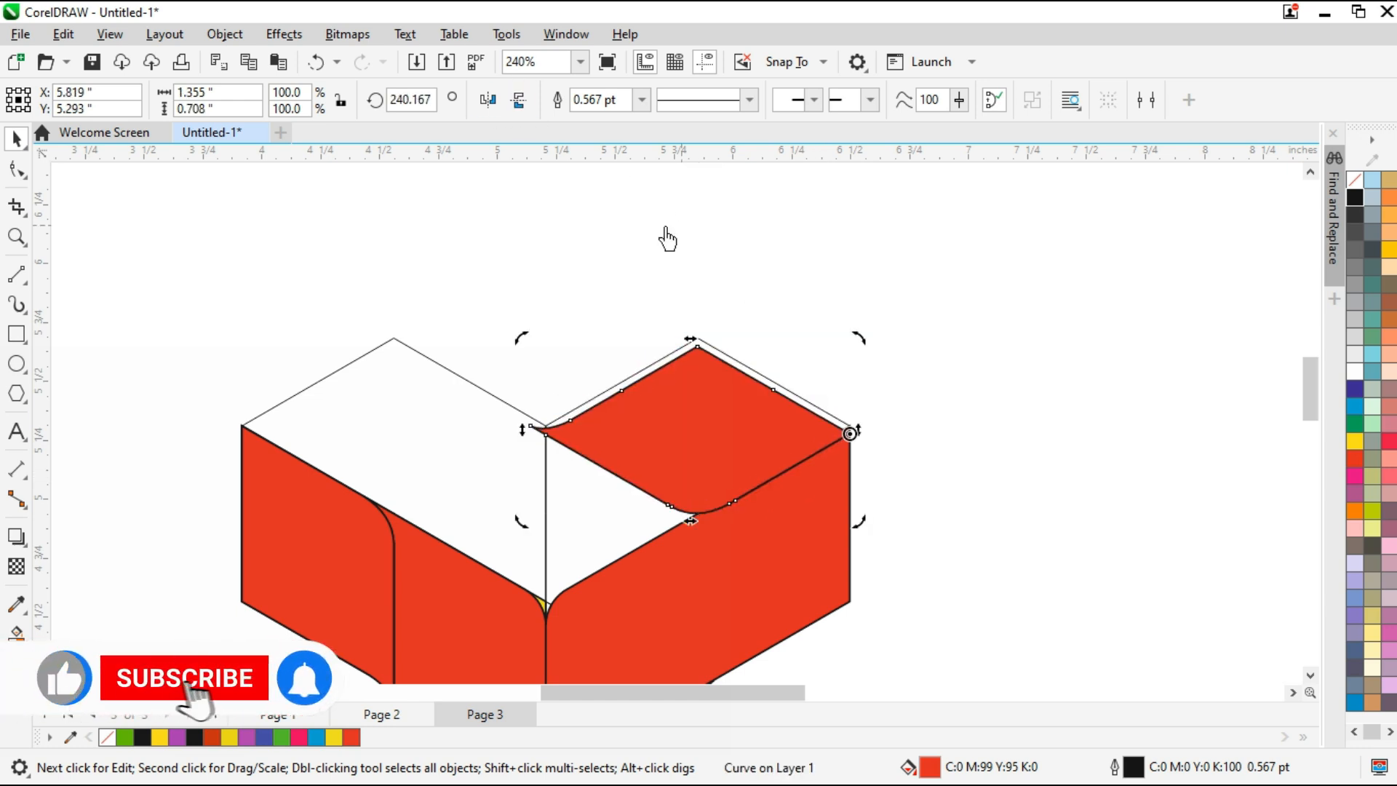
scroll(777, 471, "up", 1)
left_click(879, 454)
left_click_drag(874, 436, 873, 411)
scroll(846, 400, "down", 1)
scroll(470, 278, "down", 2)
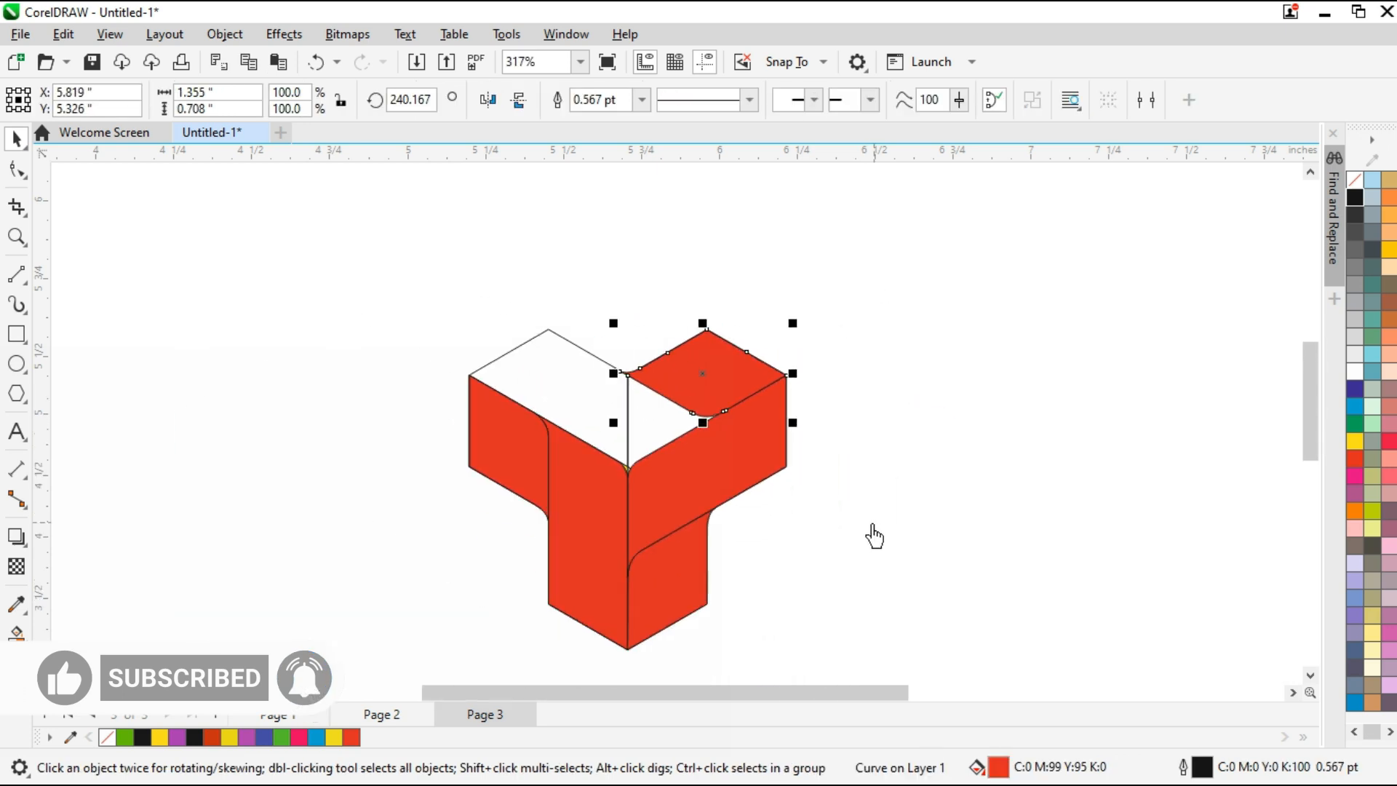
Copy the long vertical red piece and snap the copy to the left corner of the upper left hexagon.
left_click(871, 524)
scroll(728, 486, "up", 1)
left_click(590, 525)
left_click_drag(590, 526, 569, 329)
left_click_drag(591, 483, 430, 362)
right_click(430, 362)
left_click(560, 374)
key("Delete")
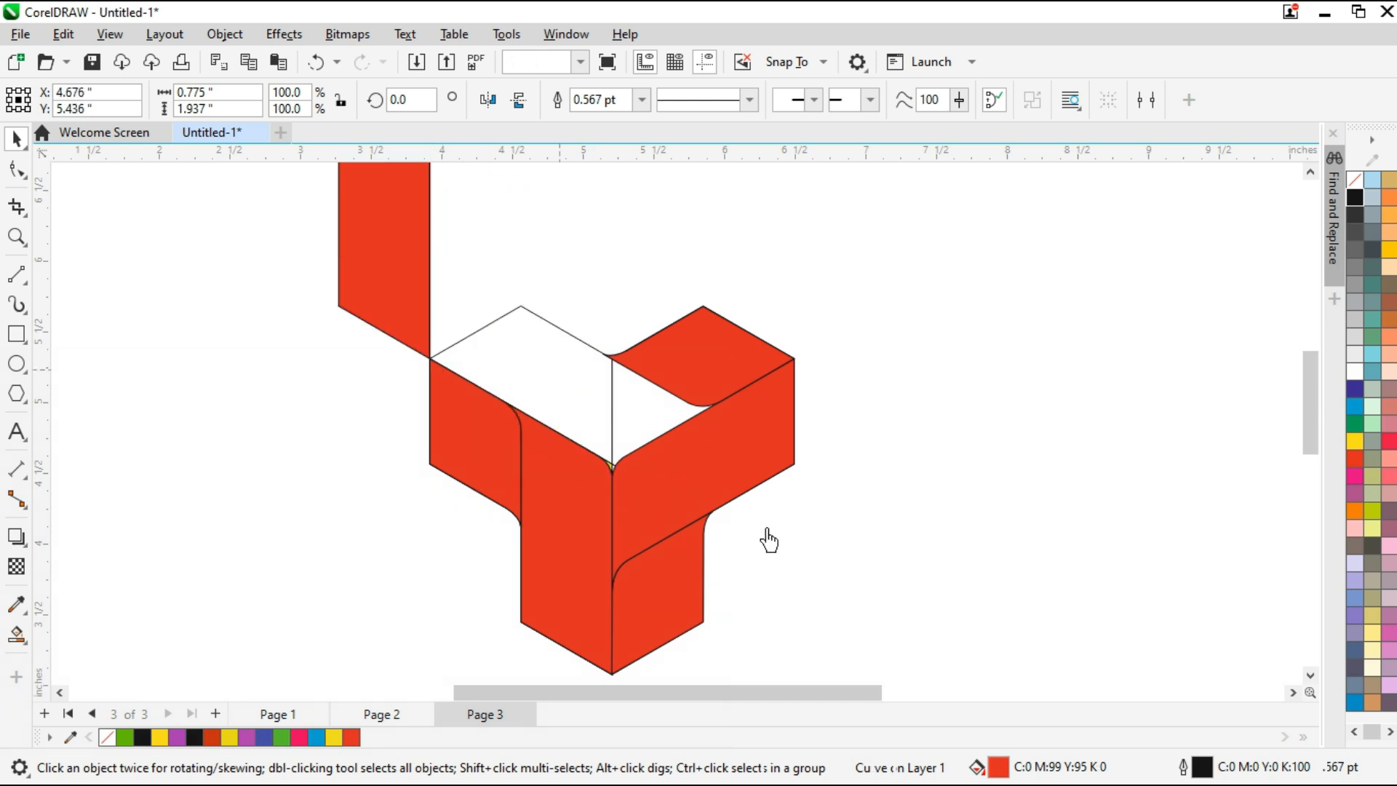
Rotate the long red copy and snap it over the top face of the upper left hexagon, reaching the logo's centre.
scroll(768, 532, "down", 1)
double_click(496, 292)
left_click_drag(475, 301, 516, 399)
mouse_move(525, 191)
left_mouse_down()
mouse_move(648, 368)
mouse_move(689, 477)
mouse_move(690, 523)
left_mouse_up()
scroll(761, 437, "up", 3)
left_click_drag(712, 204, 722, 236)
scroll(570, 408, "down", 5)
left_click(781, 471)
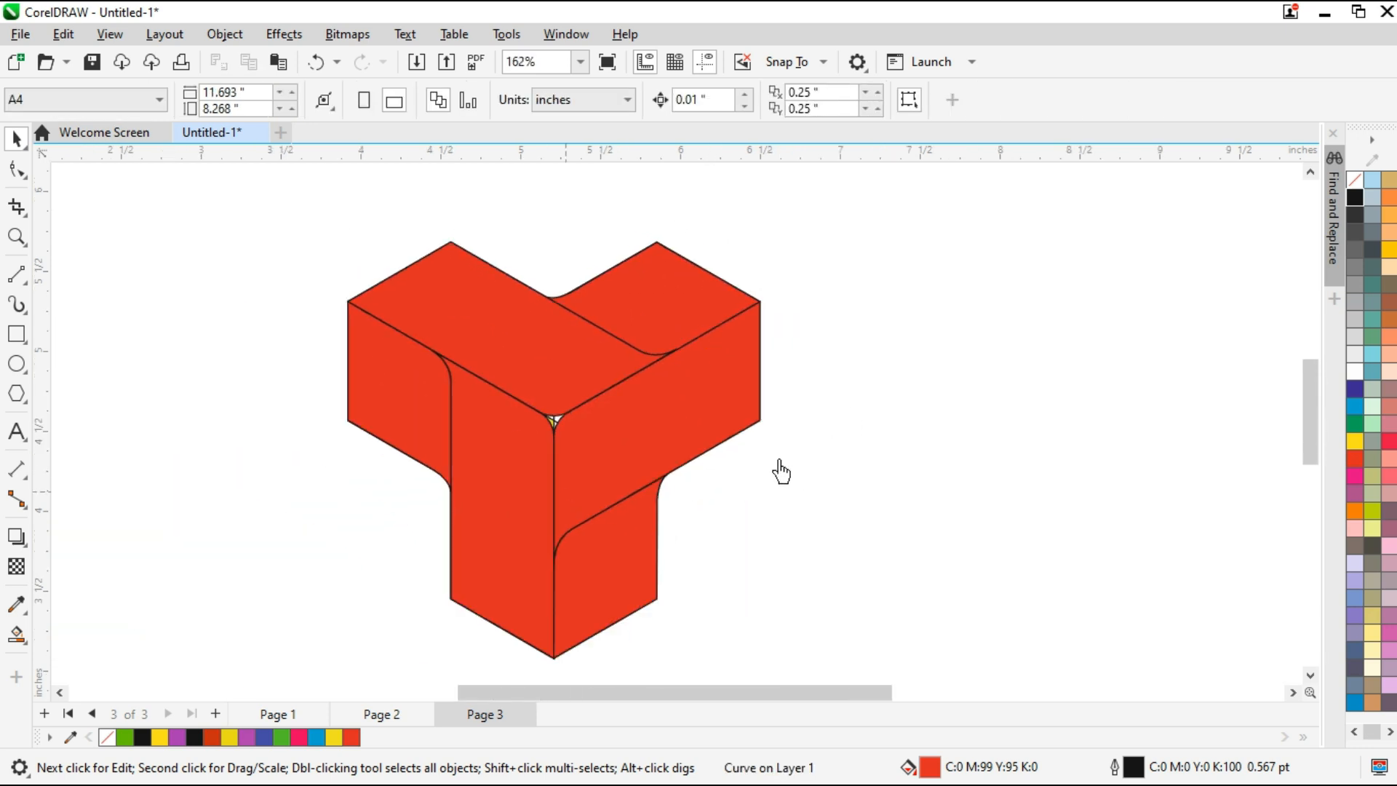
Apply a fountain fill to the long vertical piece, from dark blue at its right edge to light blue at its left edge.
scroll(779, 469, "down", 1)
scroll(391, 407, "up", 1)
left_click(566, 500)
left_click(26, 642)
left_click(107, 636)
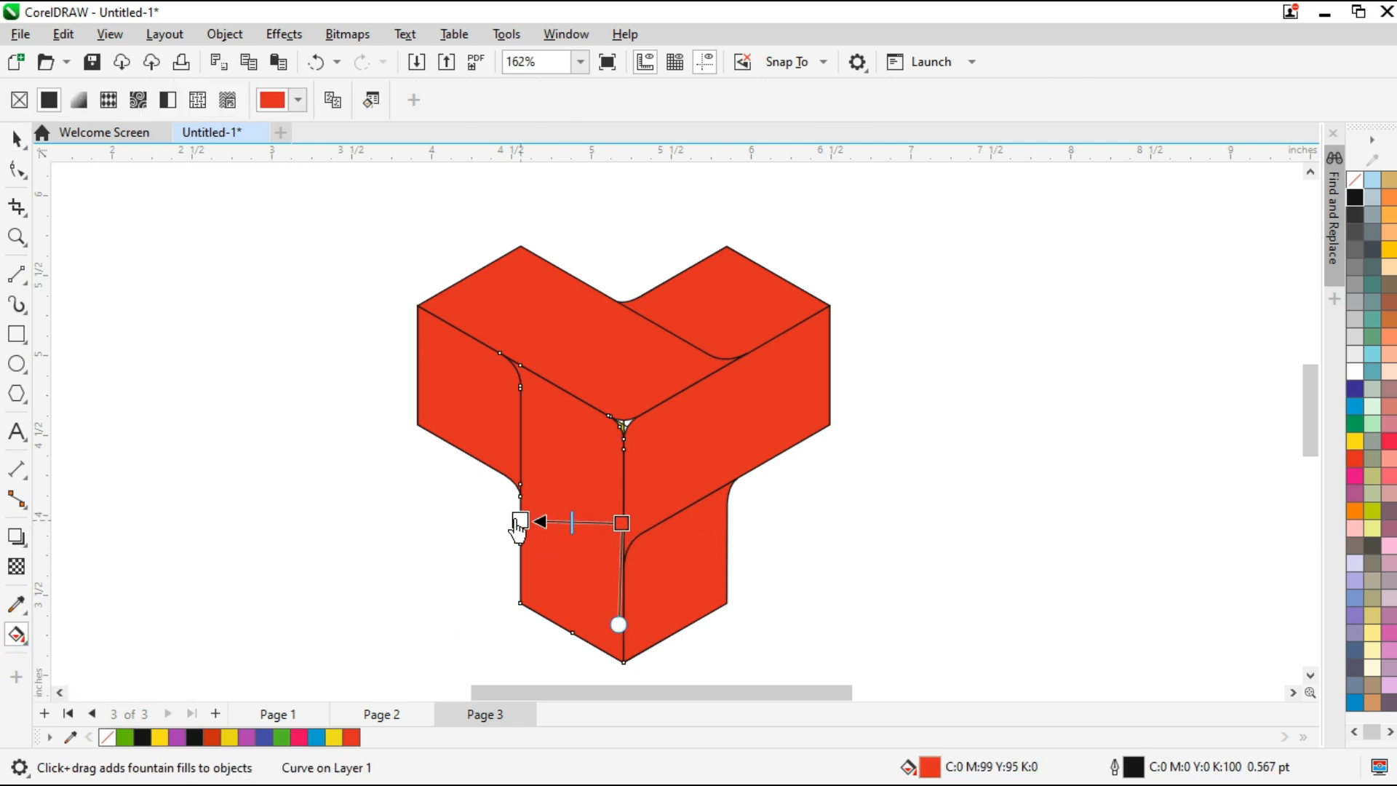
left_click_drag(518, 531, 518, 531)
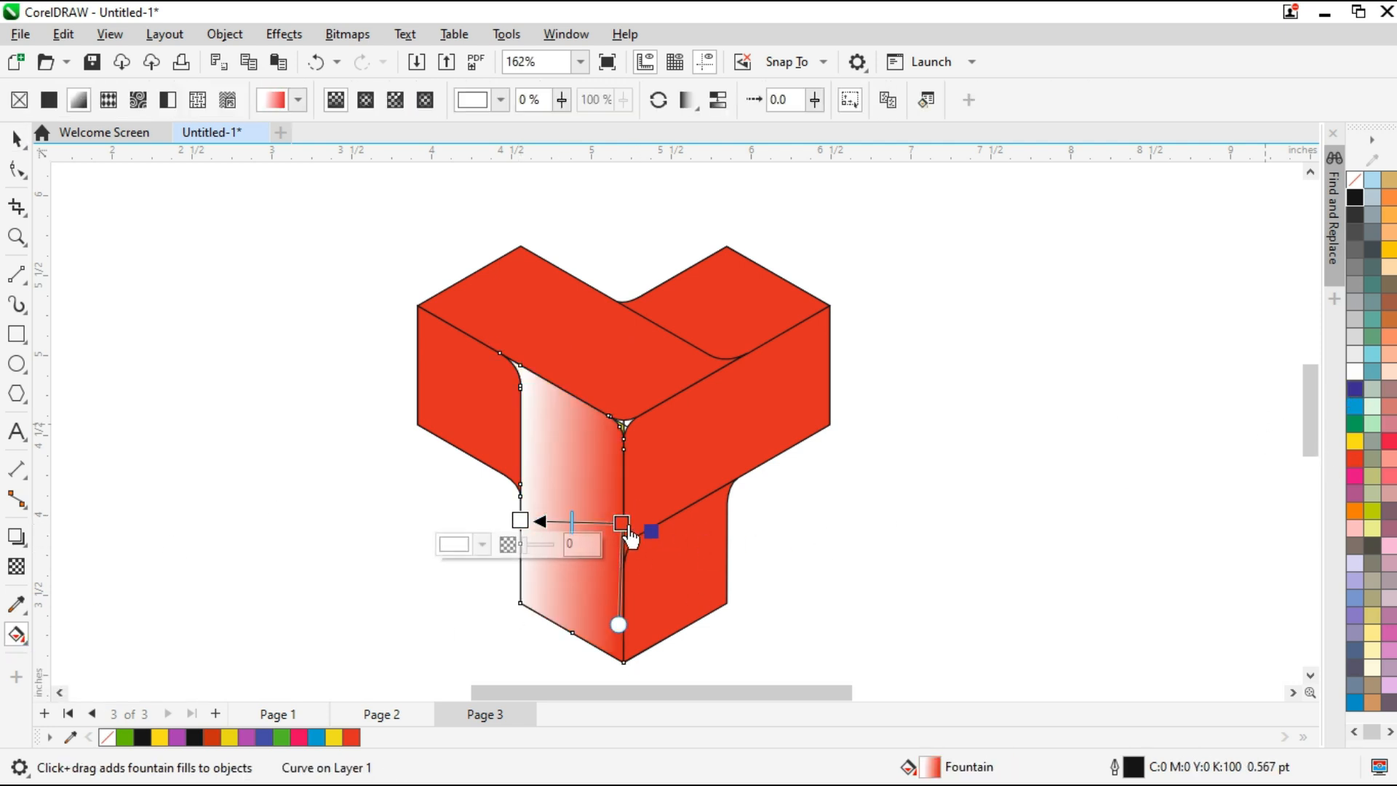
left_click_drag(629, 529, 624, 525)
left_click_drag(705, 694, 693, 694)
left_click_drag(1355, 407, 564, 520)
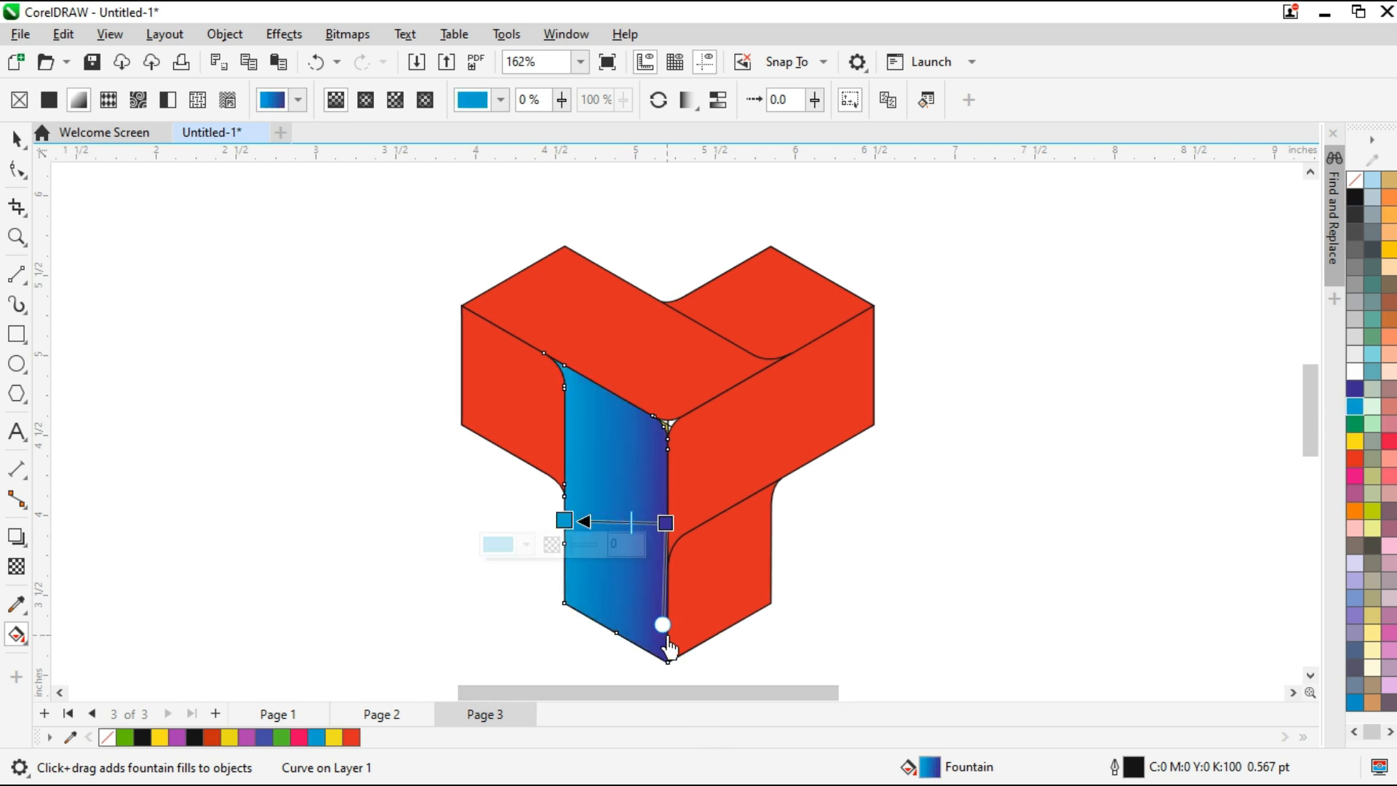
left_click_drag(665, 628, 668, 627)
Give the short left piece a fountain fill from dark blue beside the vertical piece to light blue at its outer edge, and adjust its angle.
left_click(544, 425)
left_click_drag(565, 428, 462, 383)
left_click_drag(523, 530, 563, 544)
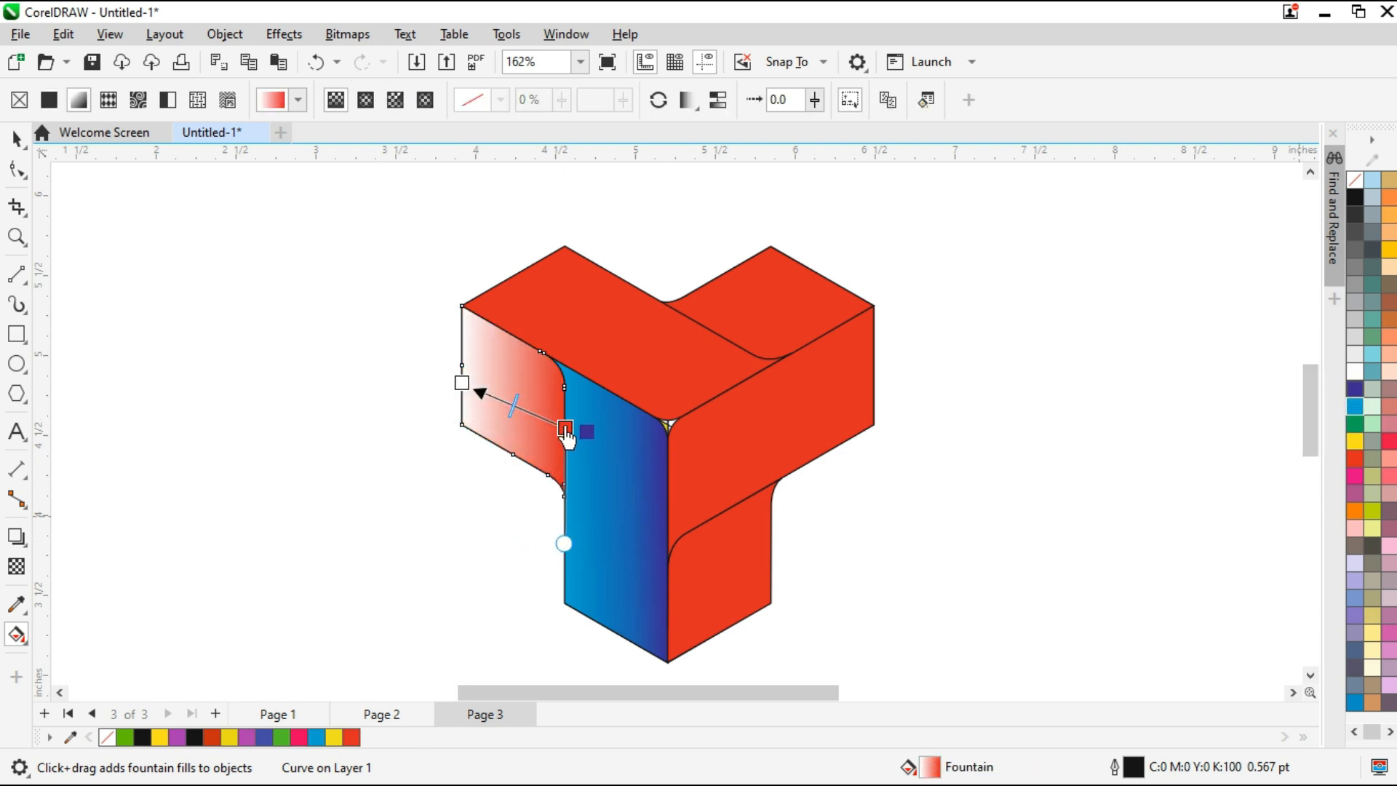
left_click_drag(566, 433, 565, 428)
left_click_drag(481, 408, 463, 384)
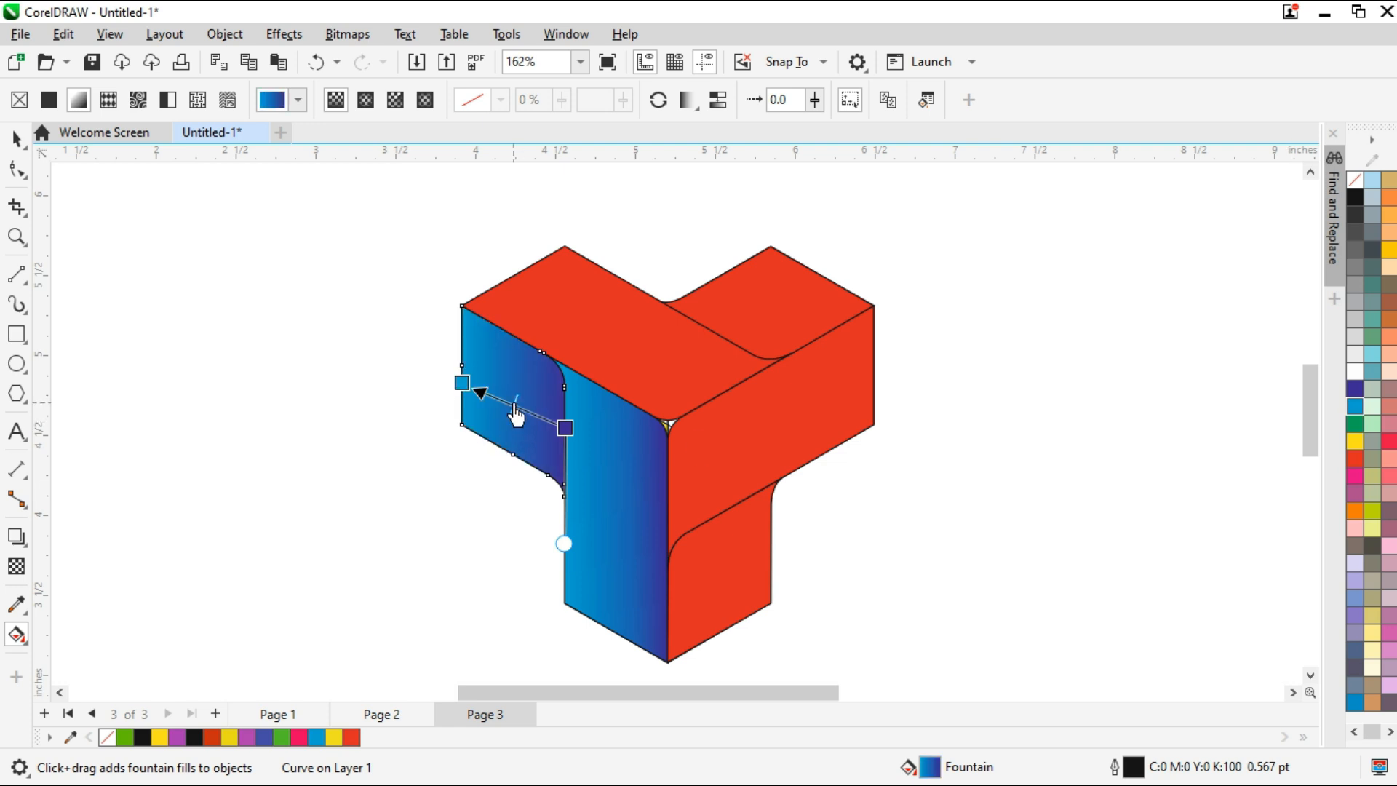
left_click(462, 383)
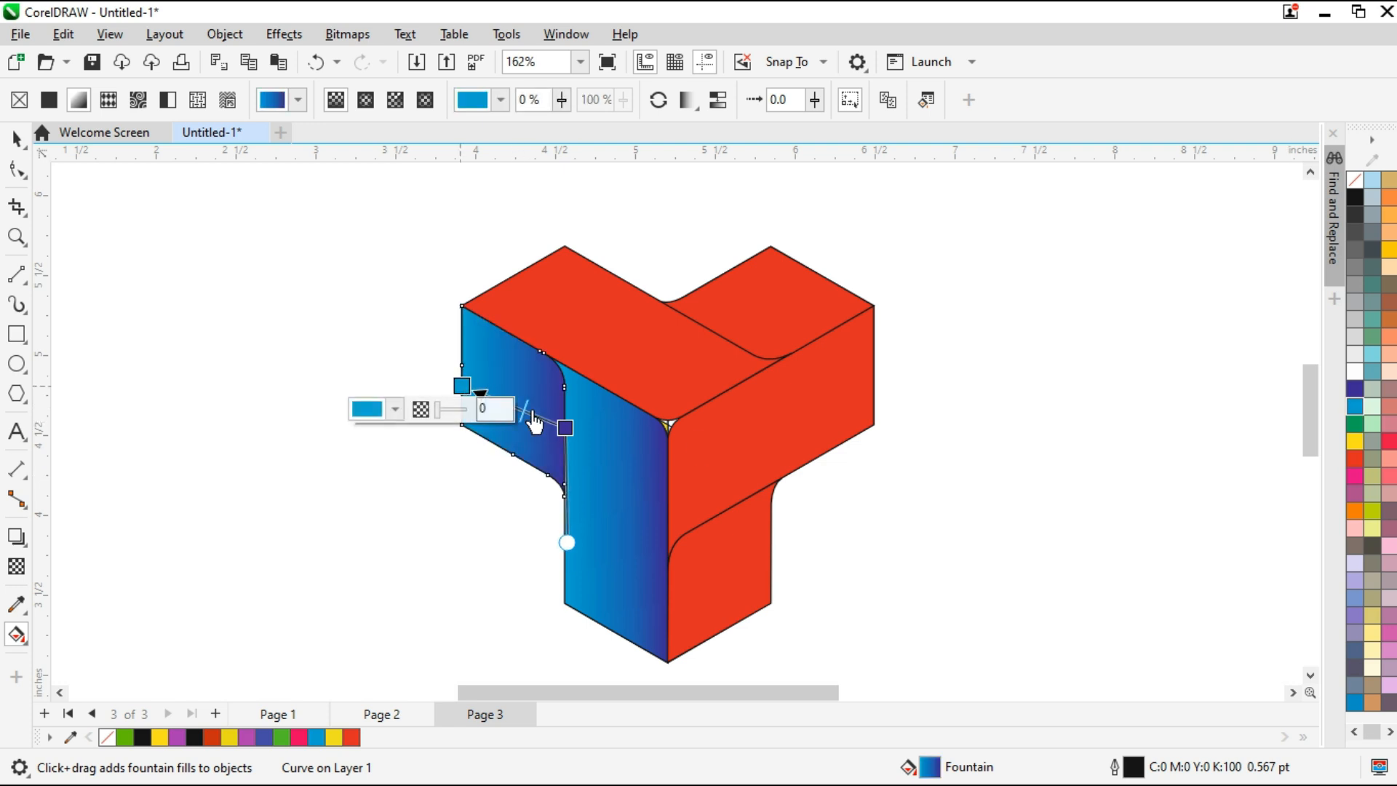
left_click_drag(568, 436, 567, 423)
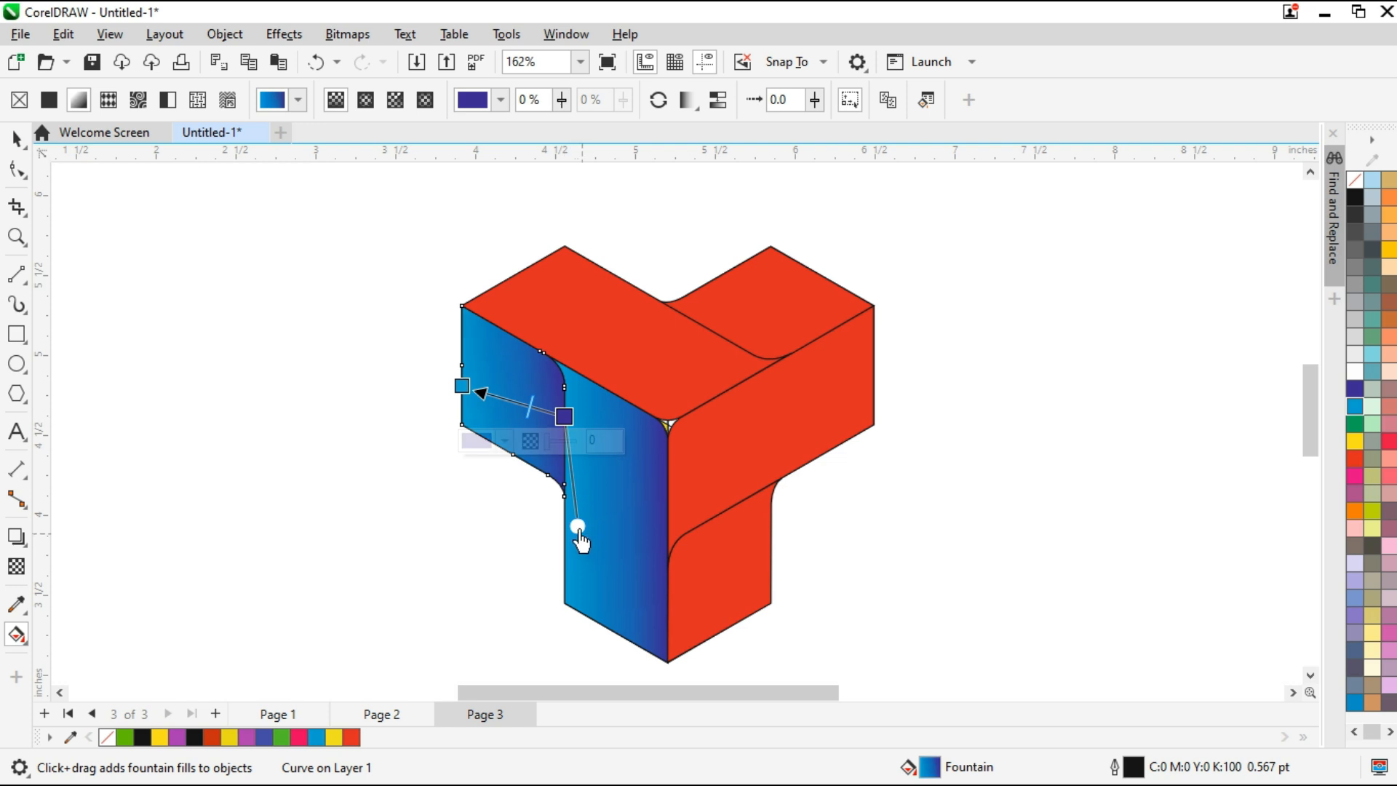
left_click_drag(578, 526, 555, 538)
Give the long top piece a fountain fill from dark blue at the logo's centre to light blue at its upper left end.
left_click(719, 490)
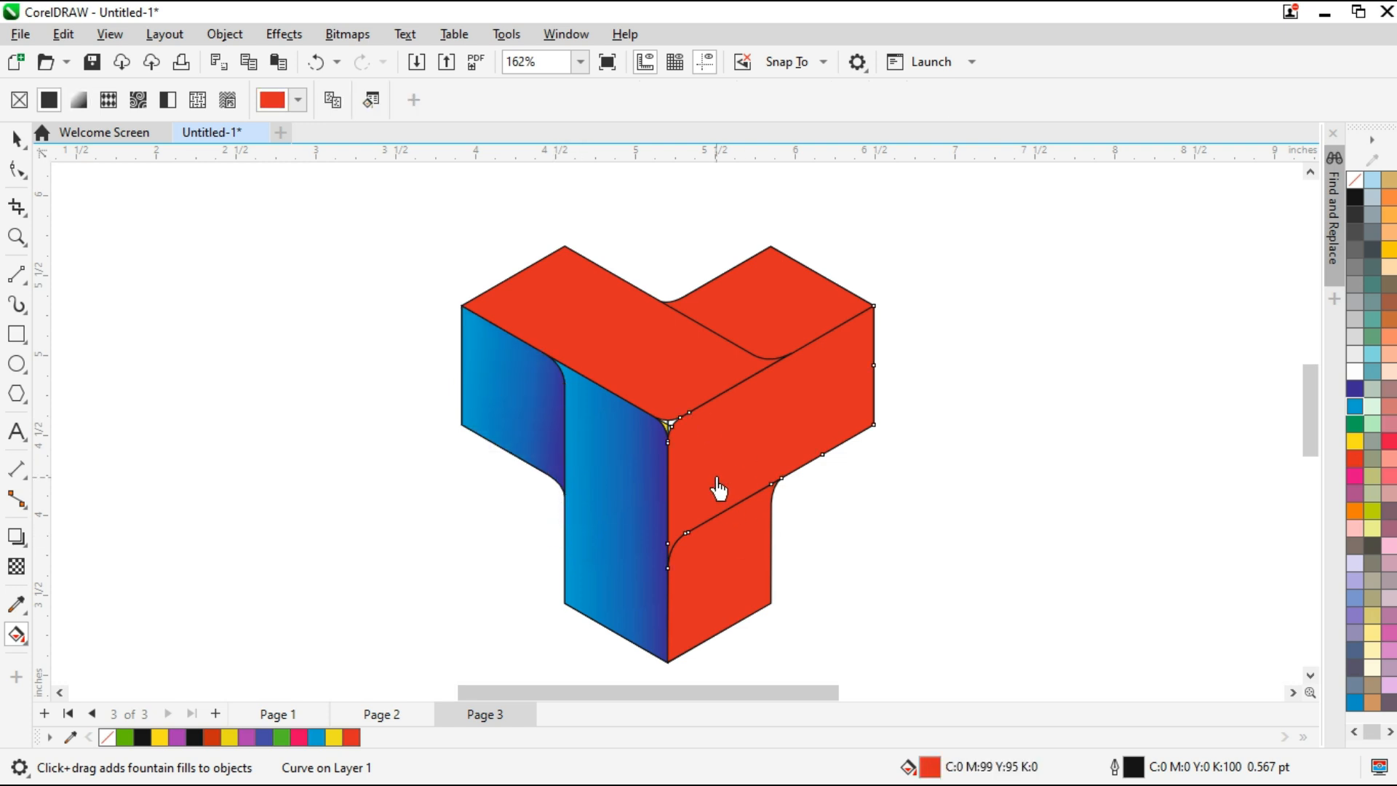
left_click_drag(741, 384, 530, 267)
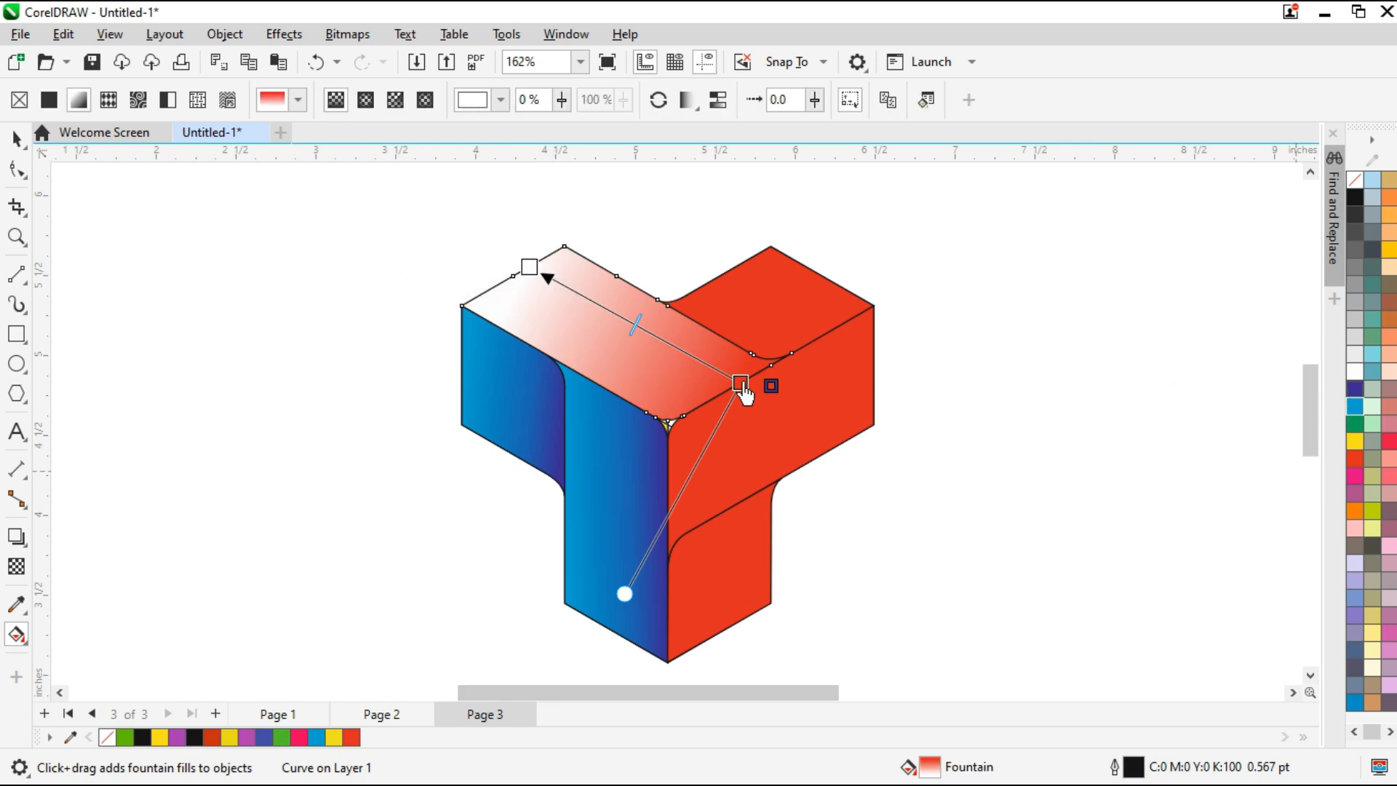
left_click_drag(743, 393, 742, 389)
left_click_drag(557, 292, 532, 273)
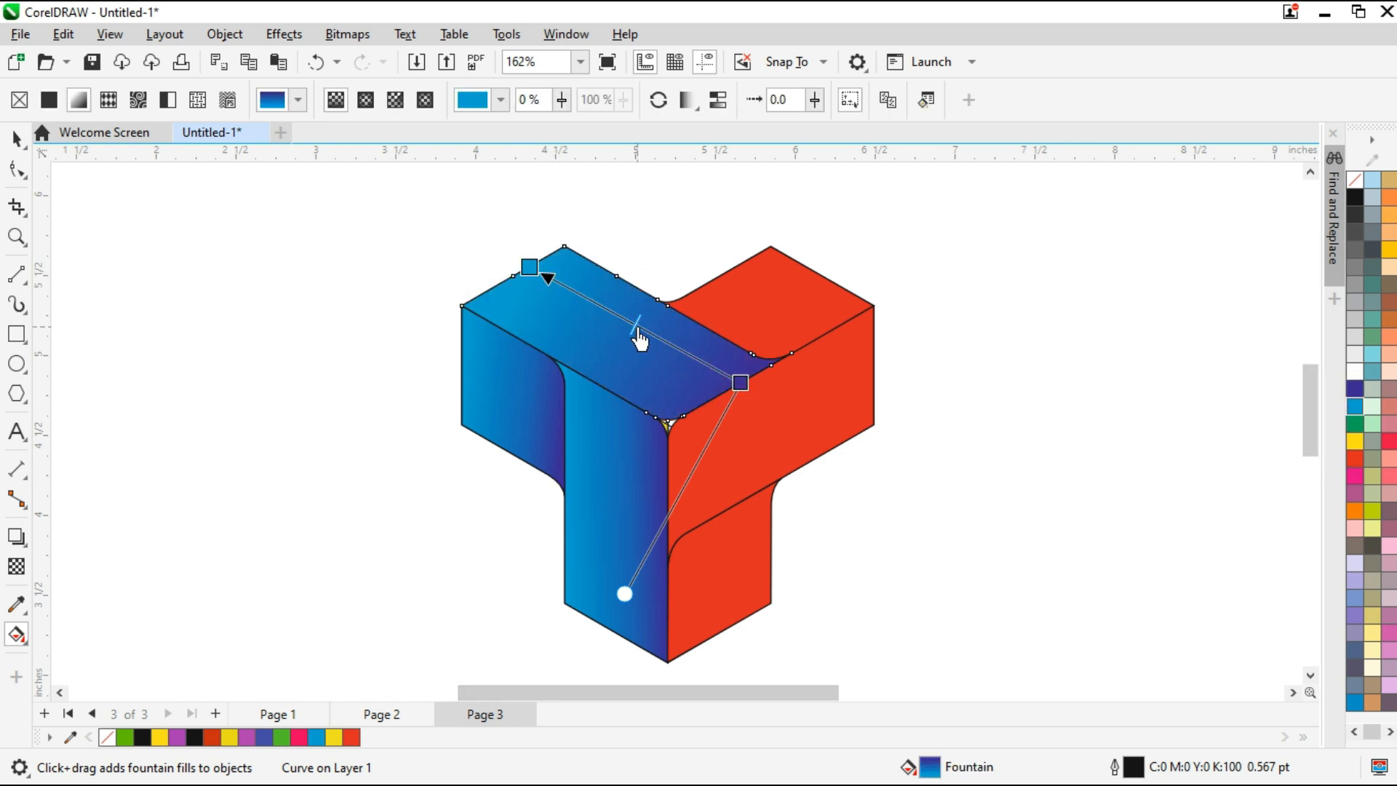
left_click_drag(624, 594, 599, 547)
Give the short upper right piece a fountain fill from light blue at its inner edge to dark blue at its outer edge.
left_click_drag(704, 324, 832, 283)
left_click_drag(712, 326, 705, 324)
left_click_drag(835, 291, 833, 285)
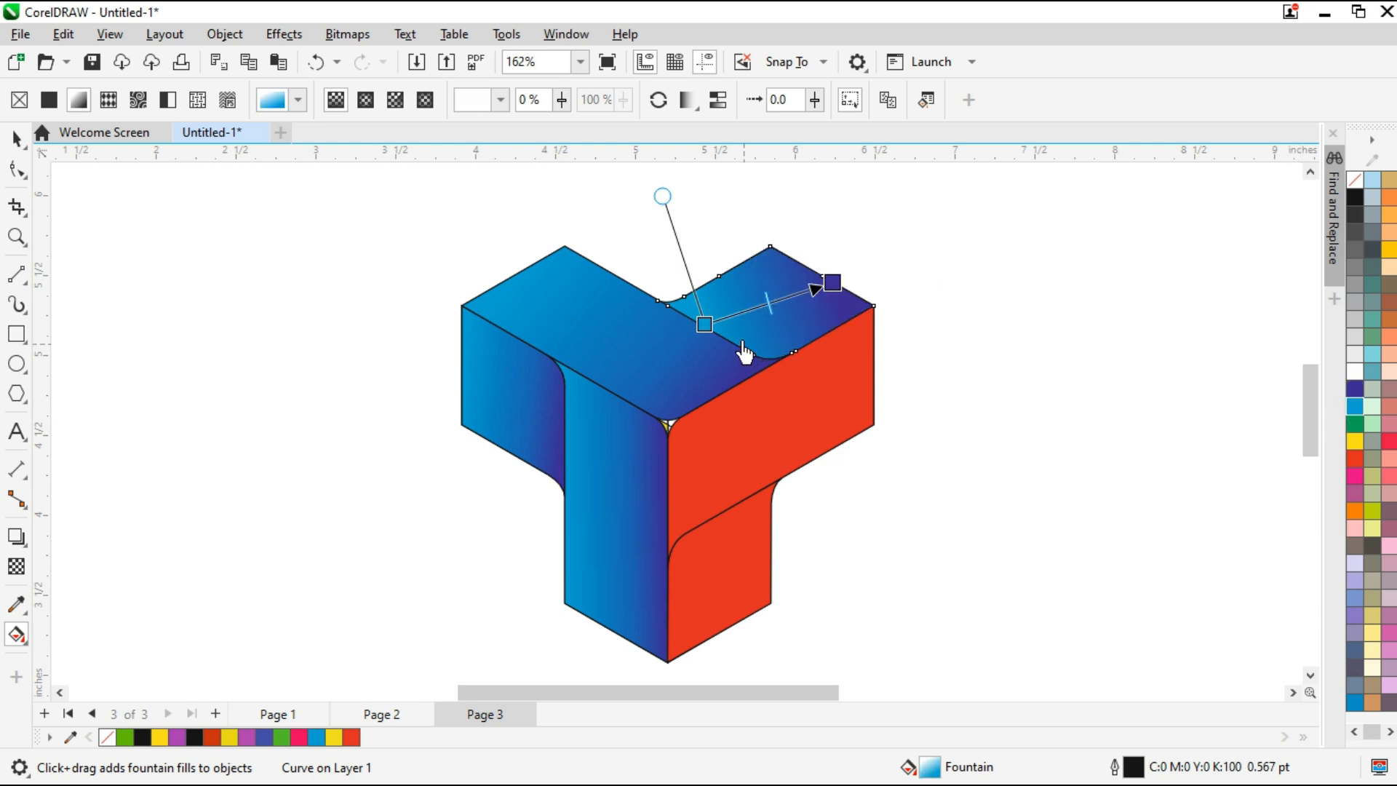
left_click_drag(701, 321, 693, 308)
left_click_drag(831, 284, 846, 292)
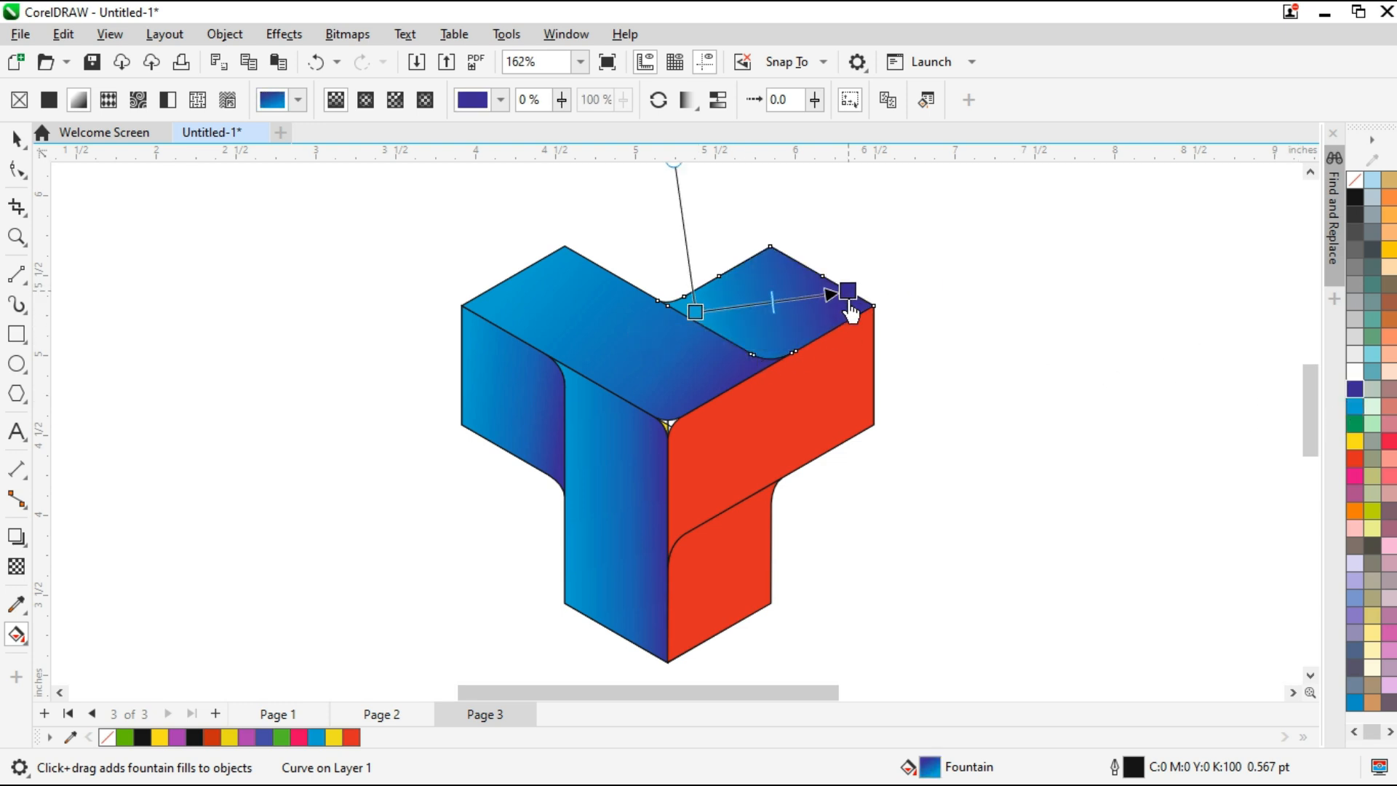
left_click_drag(675, 166, 716, 182)
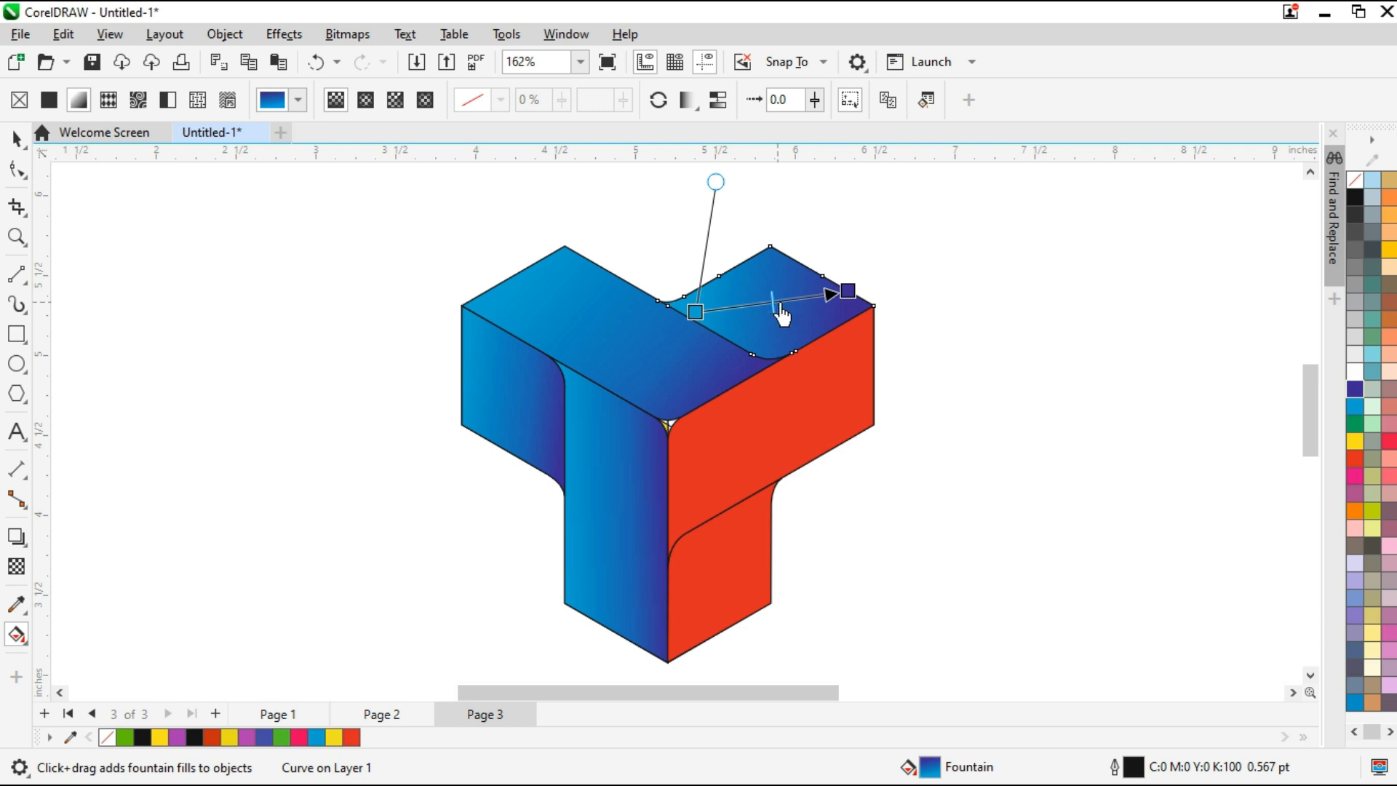
Give the long right piece a fountain fill from light blue at its outer edge to dark blue at the centre, adjusting midpoint and angle.
left_click(837, 387)
left_click_drag(874, 366, 674, 480)
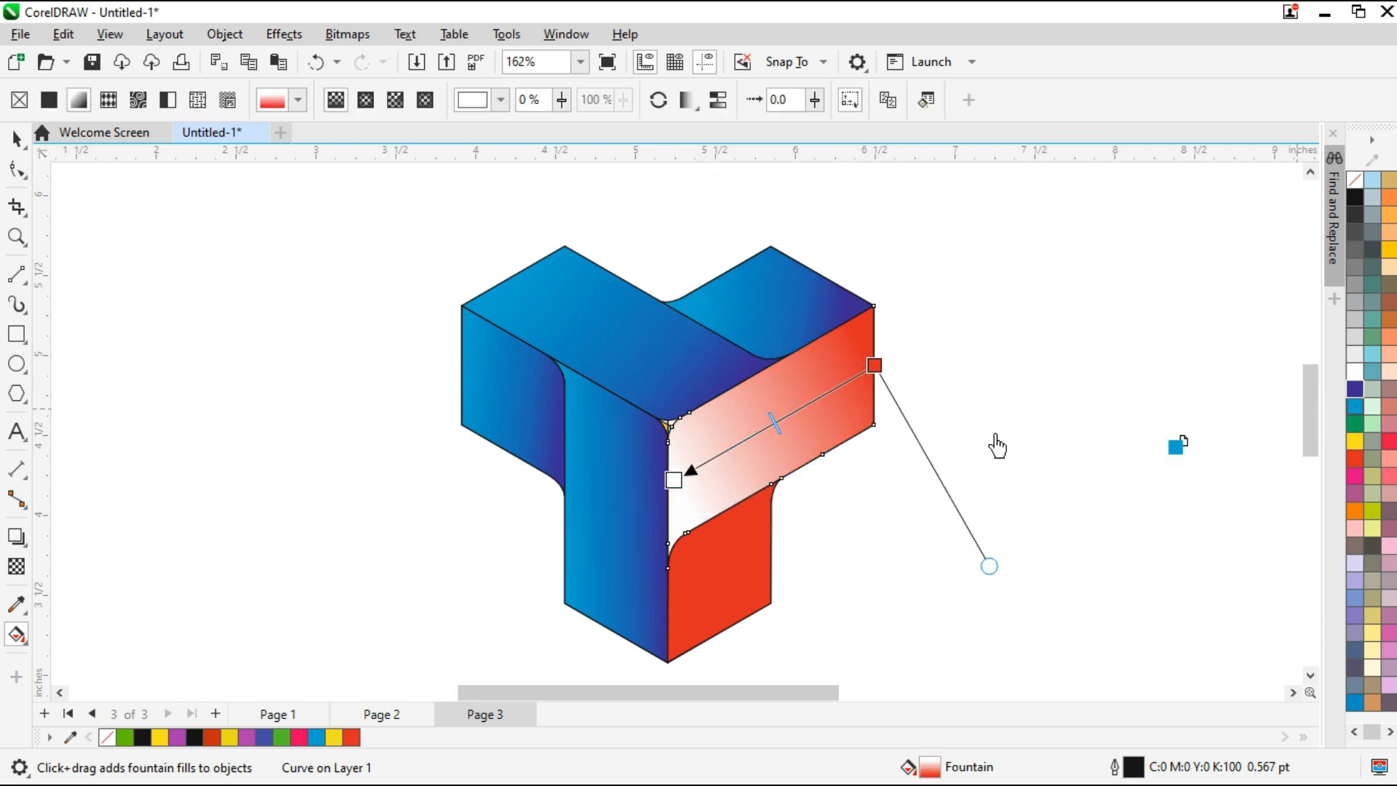
left_click_drag(876, 369, 875, 367)
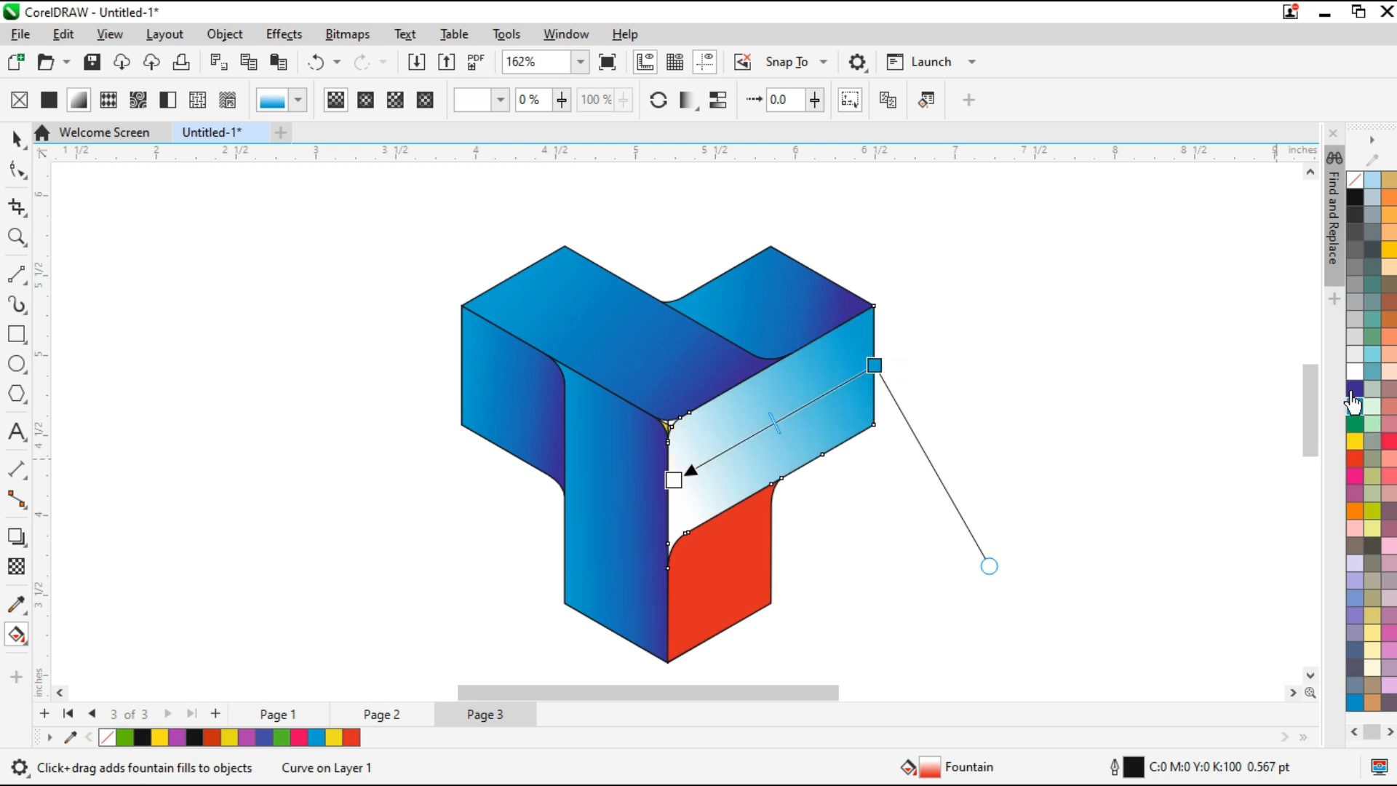
left_click_drag(681, 485, 675, 481)
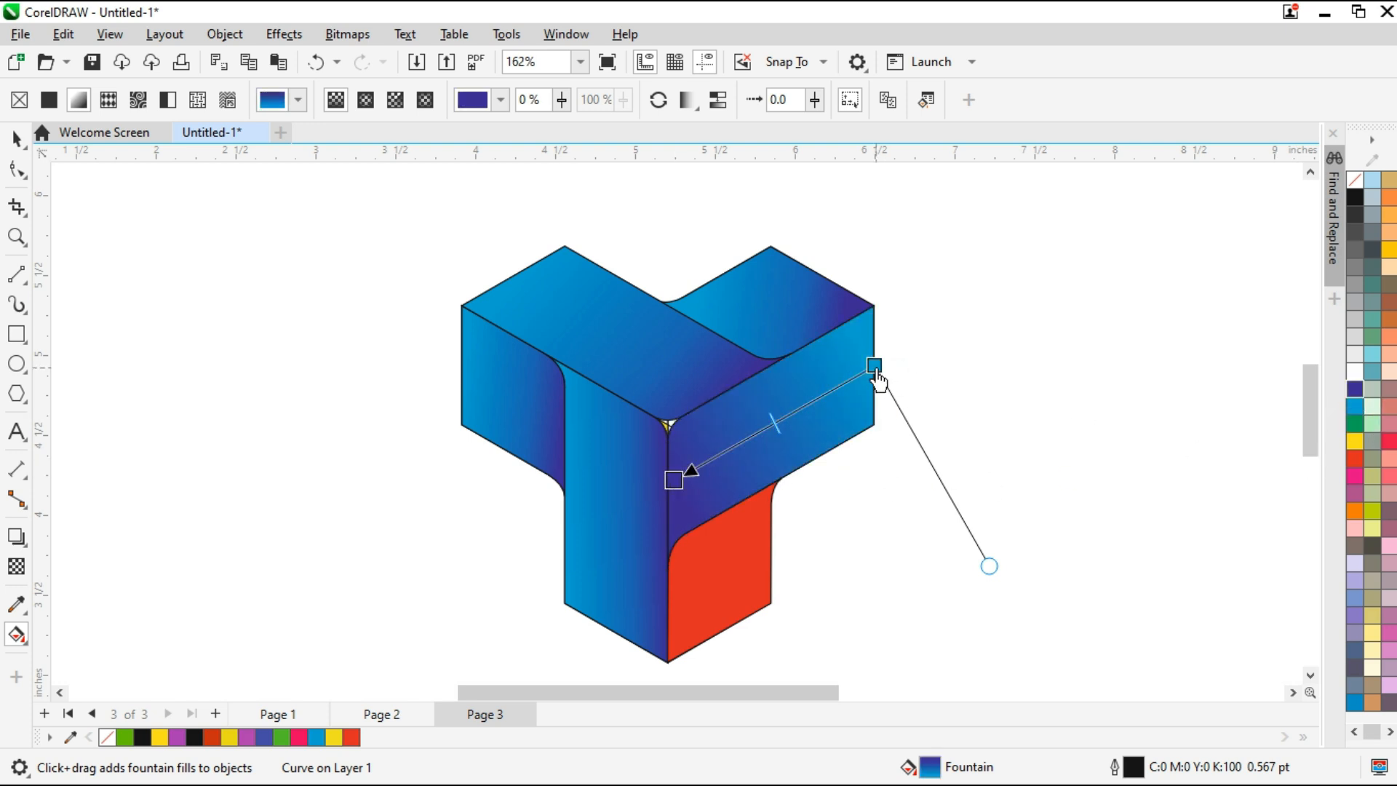
left_click_drag(876, 373, 874, 378)
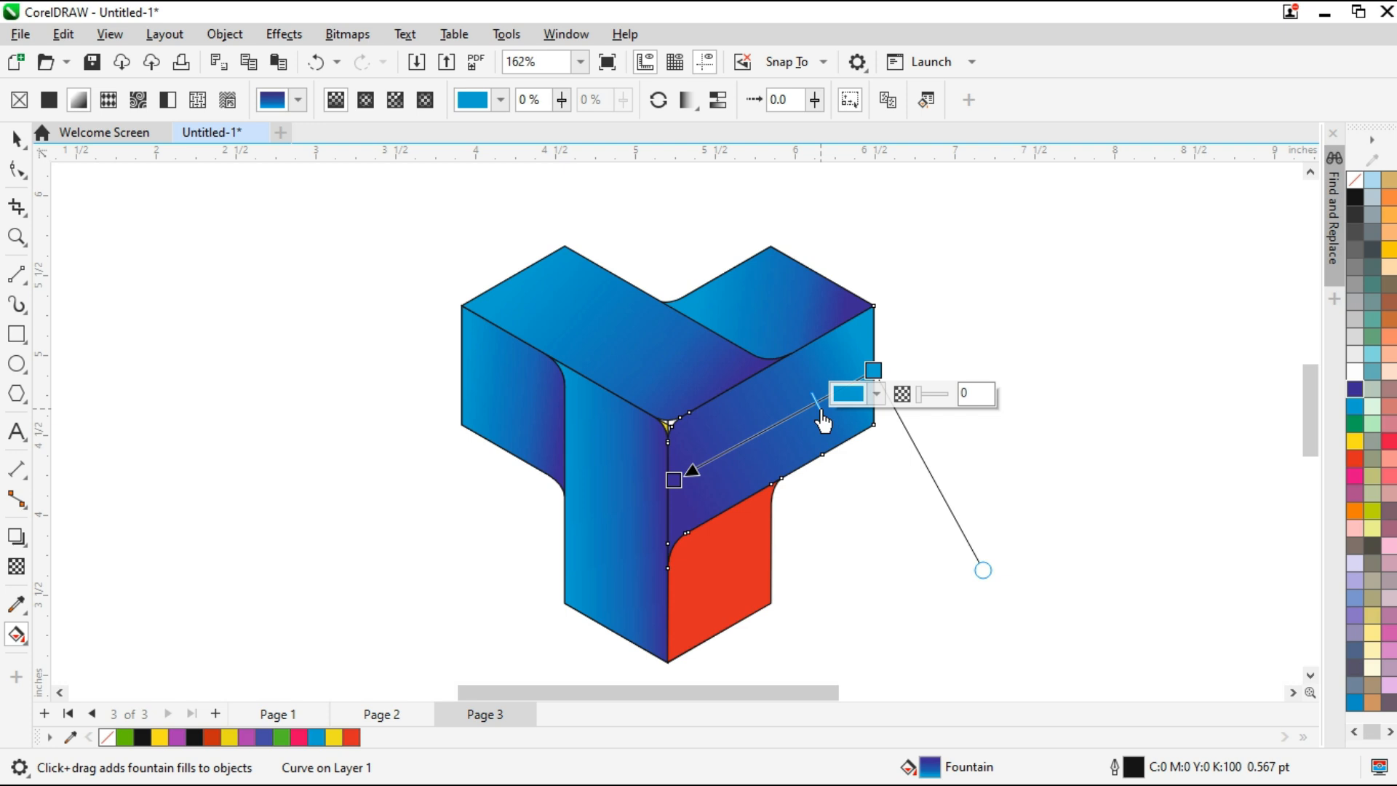
left_click_drag(982, 570, 882, 589)
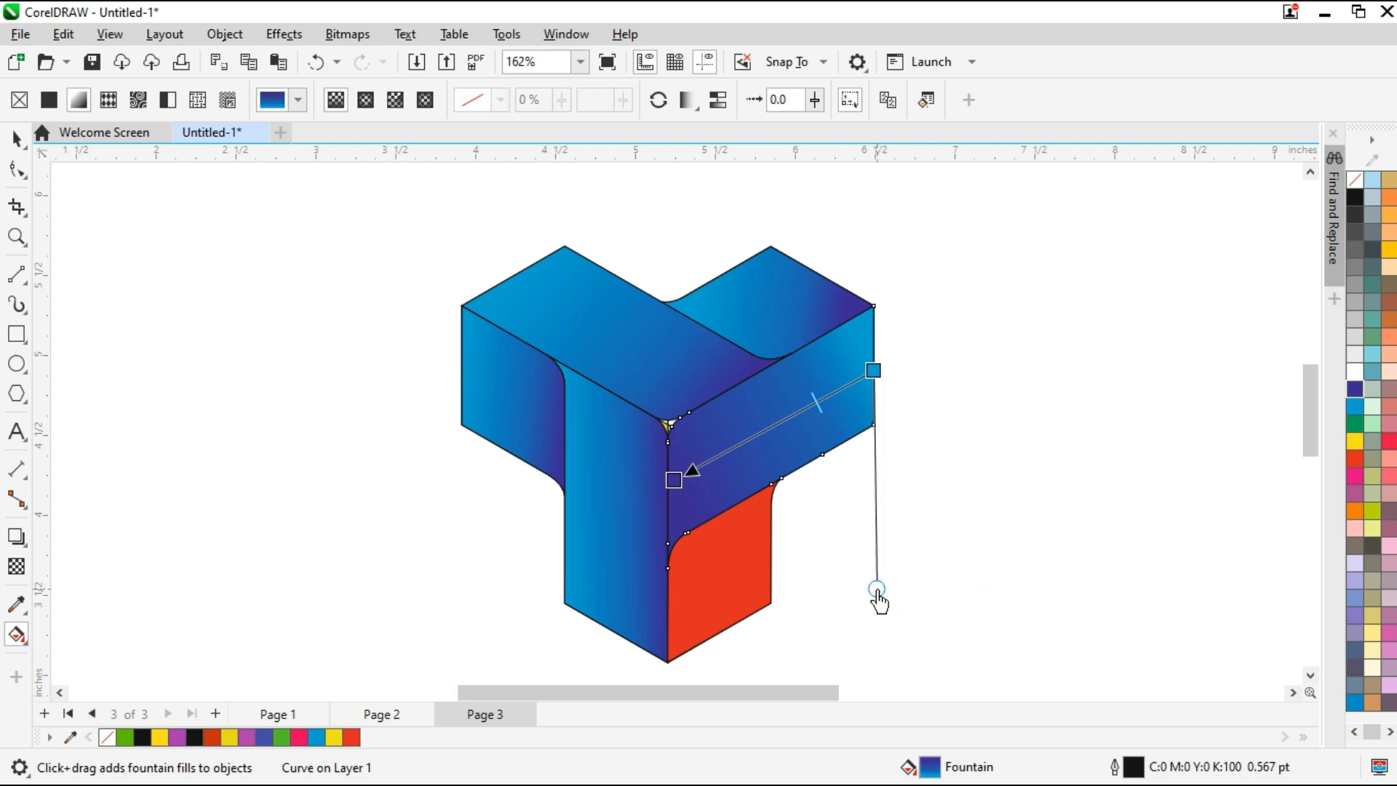
Give the short lower right piece a fountain fill from dark blue at its upper edge to light blue at its lower edge.
left_click(735, 532)
left_click_drag(724, 510, 741, 627)
left_click_drag(1354, 406, 742, 641)
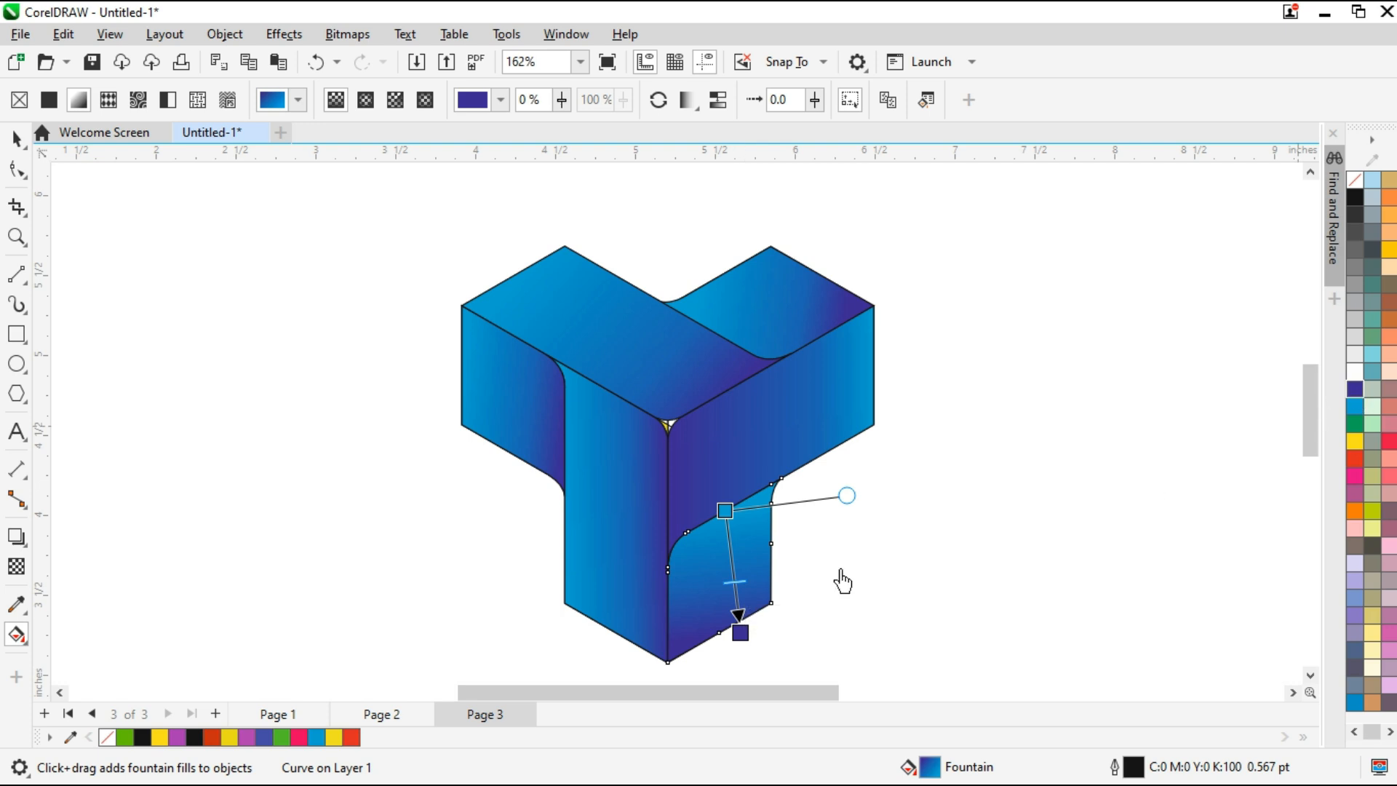
left_click_drag(724, 514, 725, 512)
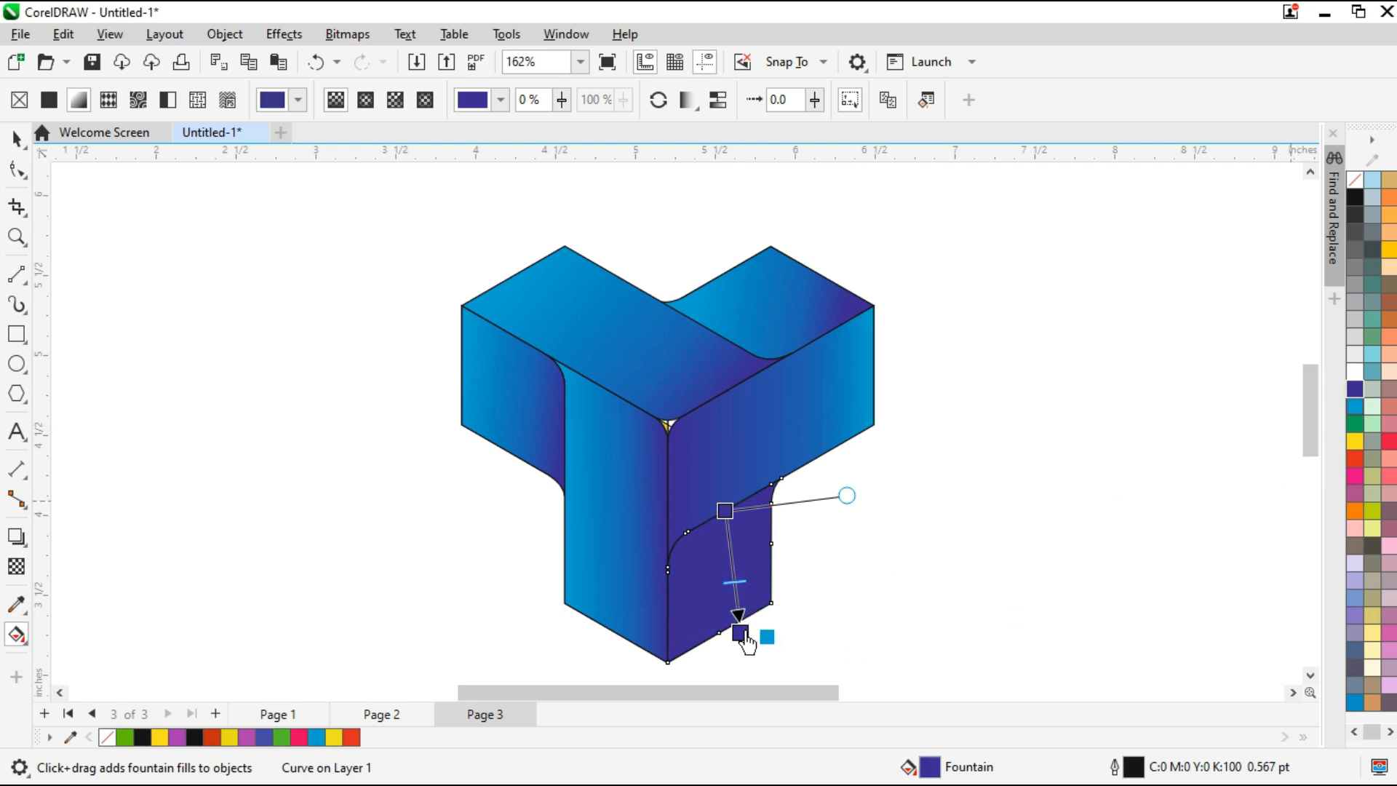
left_click_drag(747, 640, 740, 633)
left_click_drag(724, 511, 719, 514)
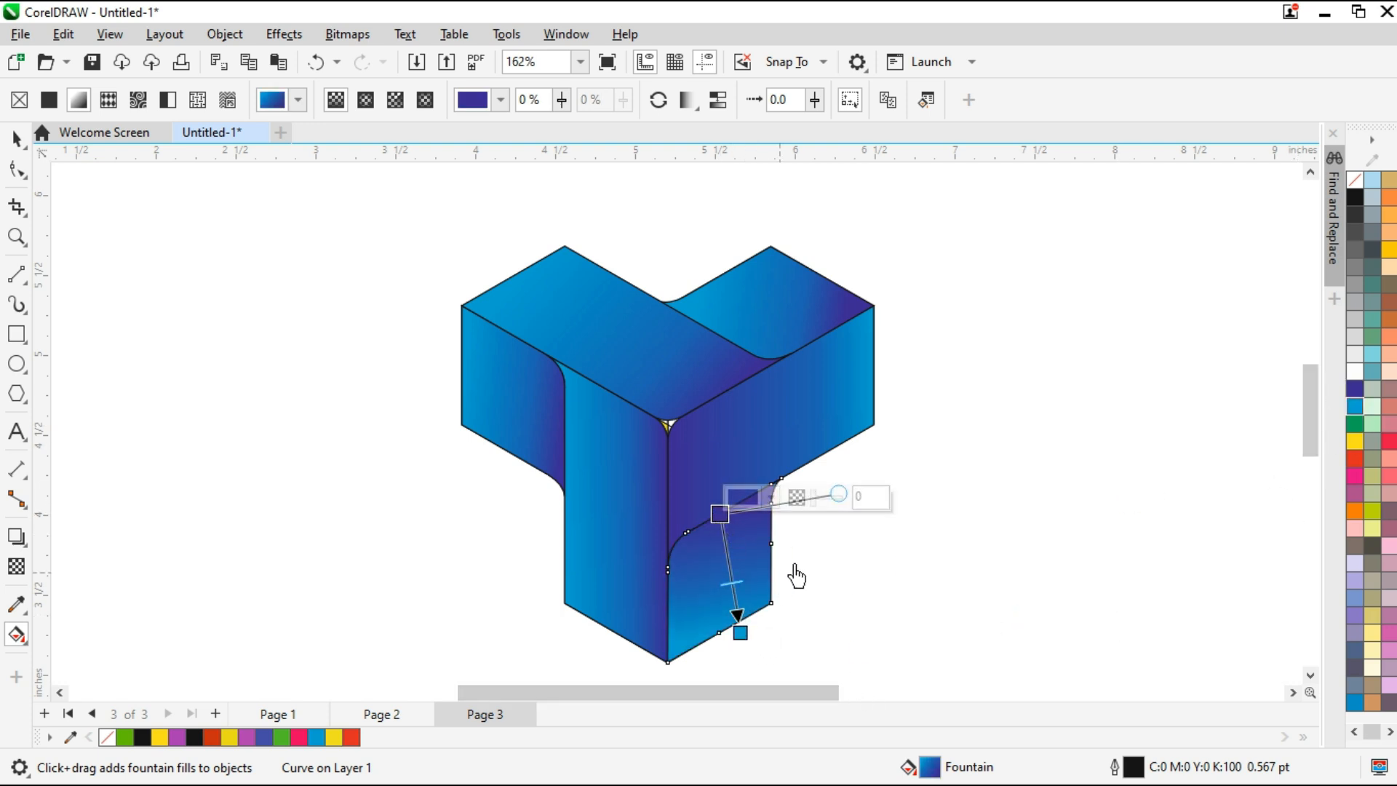
left_click_drag(298, 377, 305, 372)
scroll(821, 324, "down", 1)
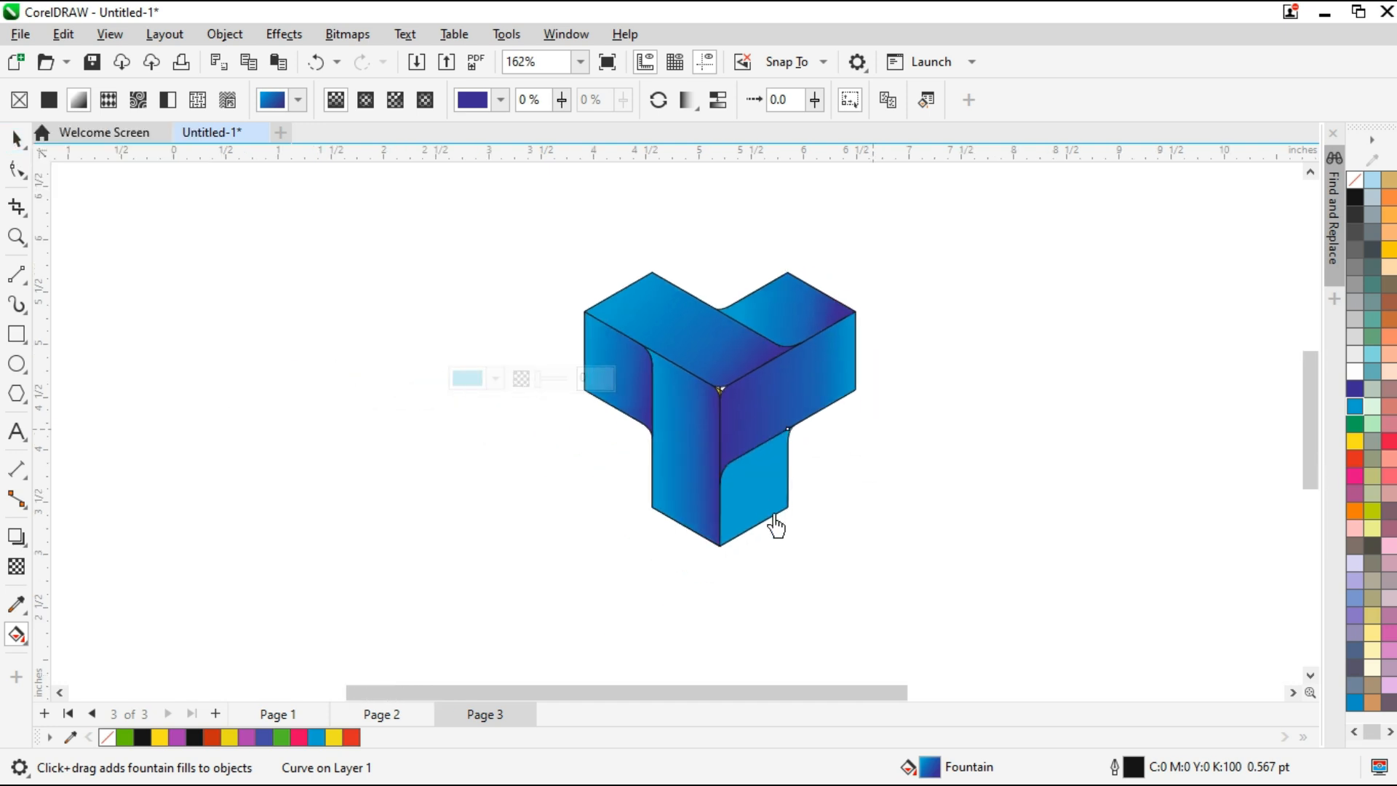
key("ctrl+z")
key("ctrl+z")
Select the whole logo with the Pick tool and remove the outlines from all its pieces.
left_click(880, 463)
left_click(27, 145)
scroll(969, 311, "up", 1)
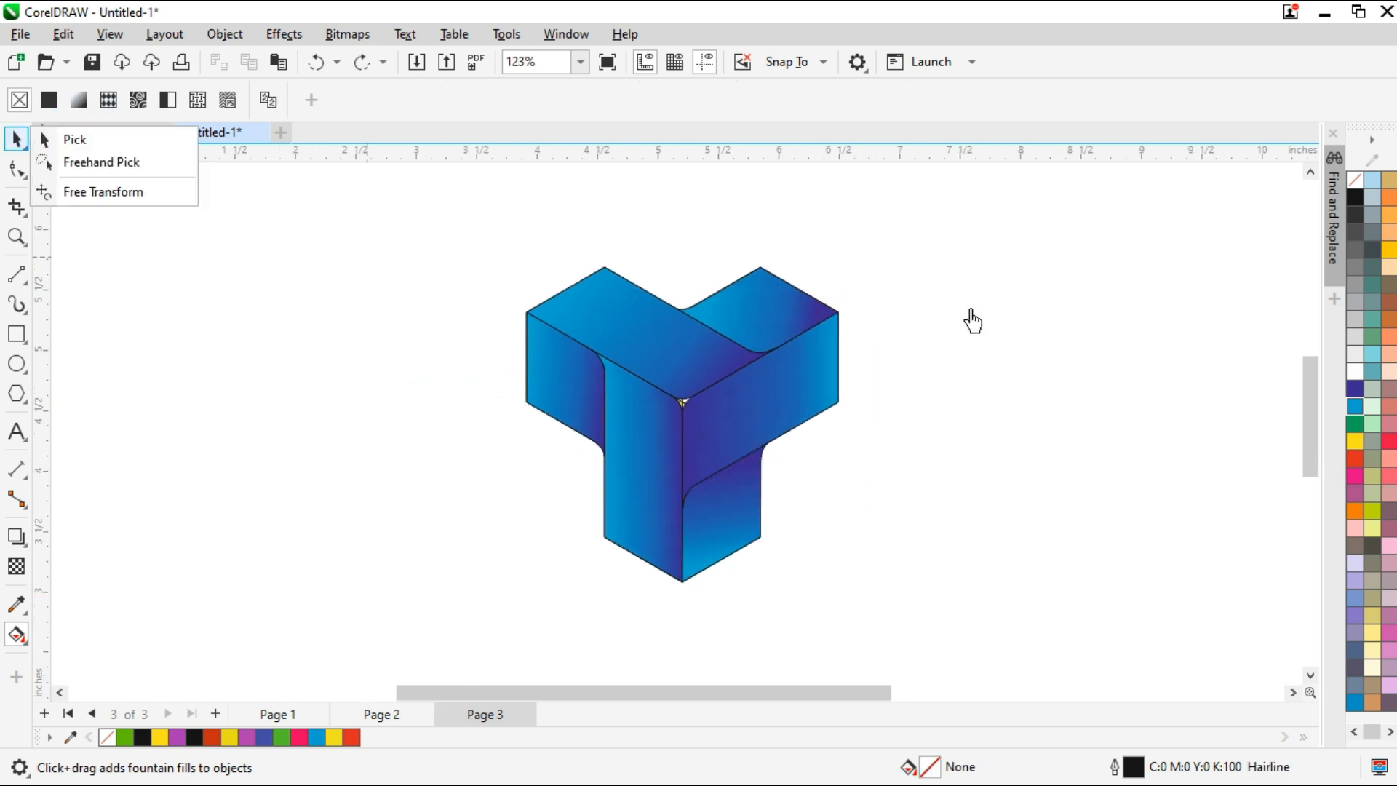
left_click(158, 135)
left_click_drag(490, 194, 887, 625)
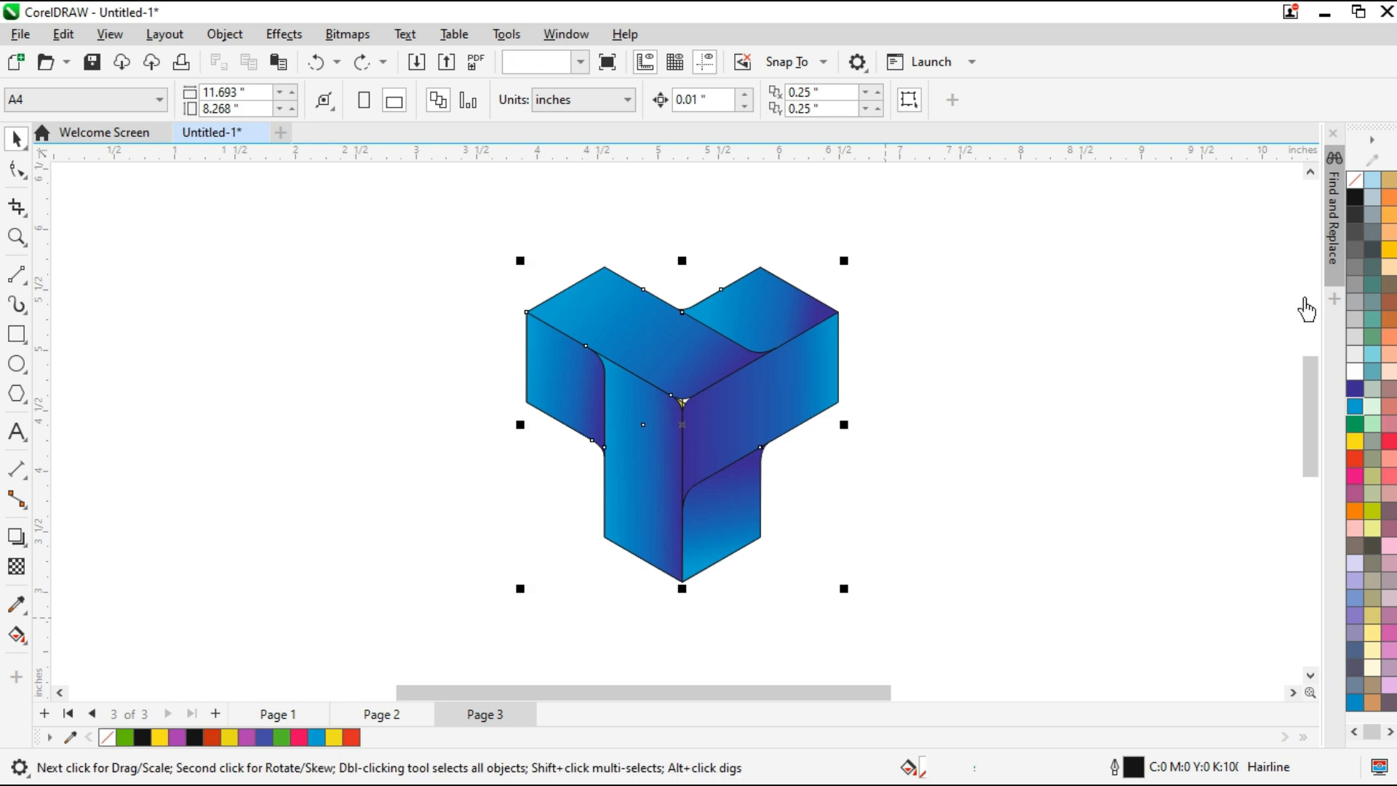
right_click(1353, 182)
key("Escape")
scroll(748, 471, "up", 3)
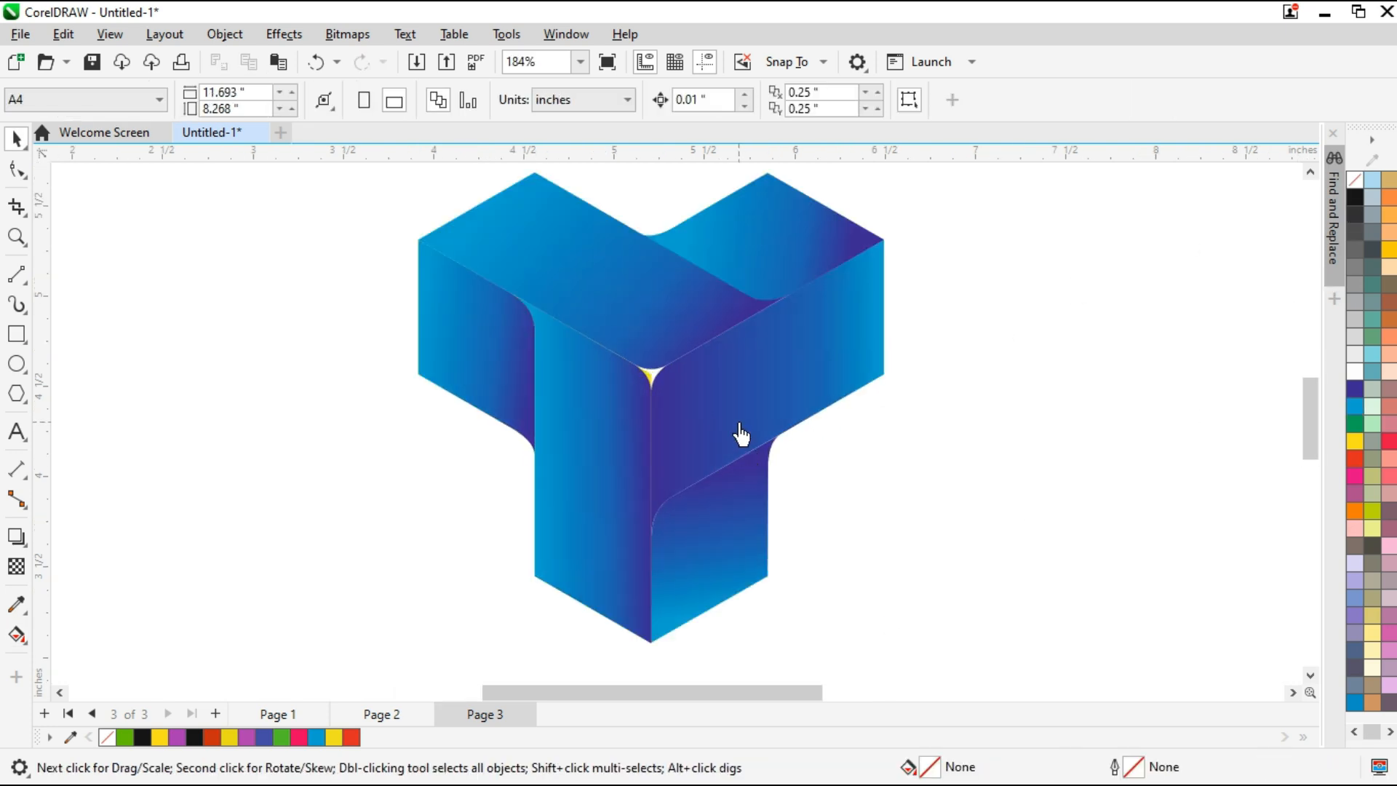
Delete the yellow base shapes beneath the six gradient pieces, cutting those pieces out meanwhile and pasting them back.
key("Left")
left_click(720, 314)
left_click(830, 256, "shift")
scroll(666, 318, "down", 4)
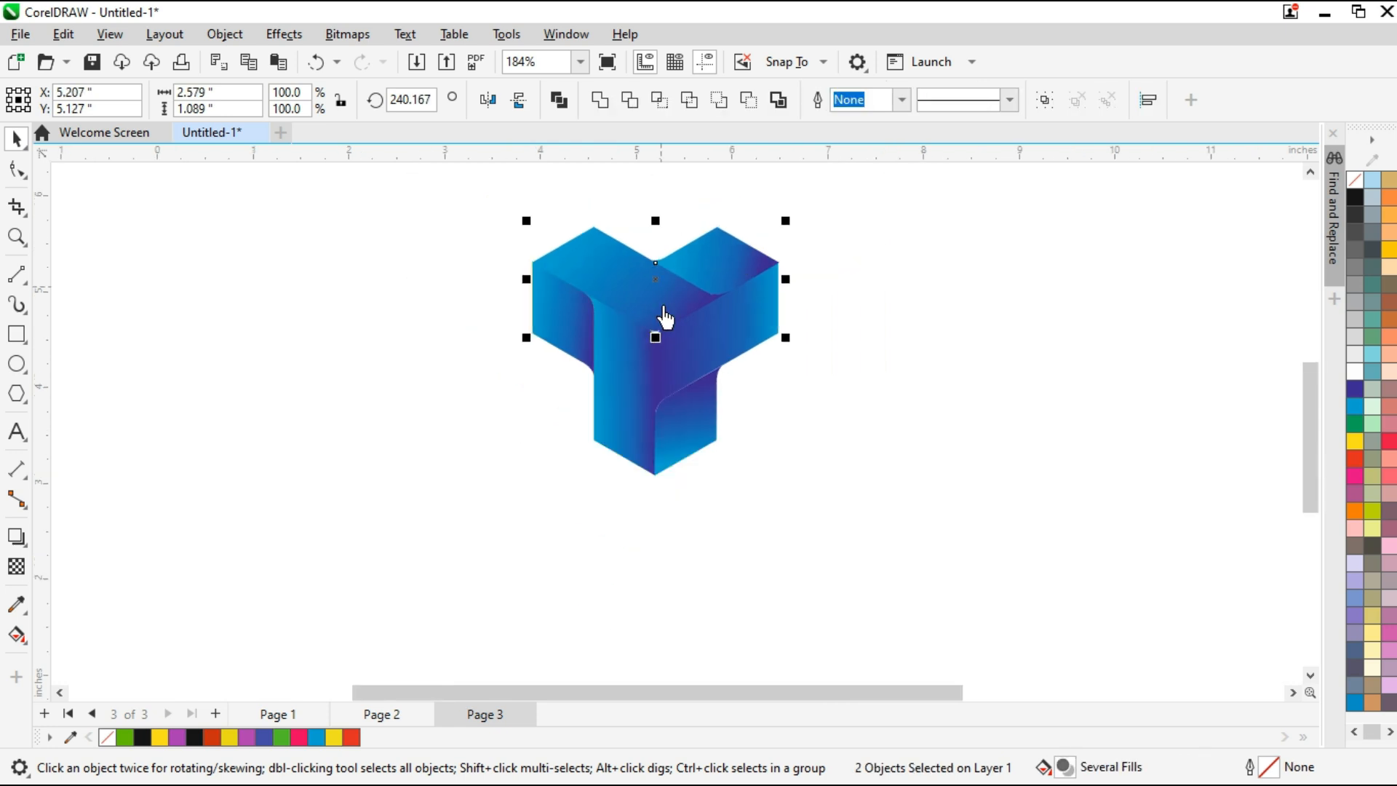
left_click(571, 331)
left_click(624, 282, "shift")
left_click(716, 277, "shift")
left_click(741, 338, "shift")
left_click(696, 421, "shift")
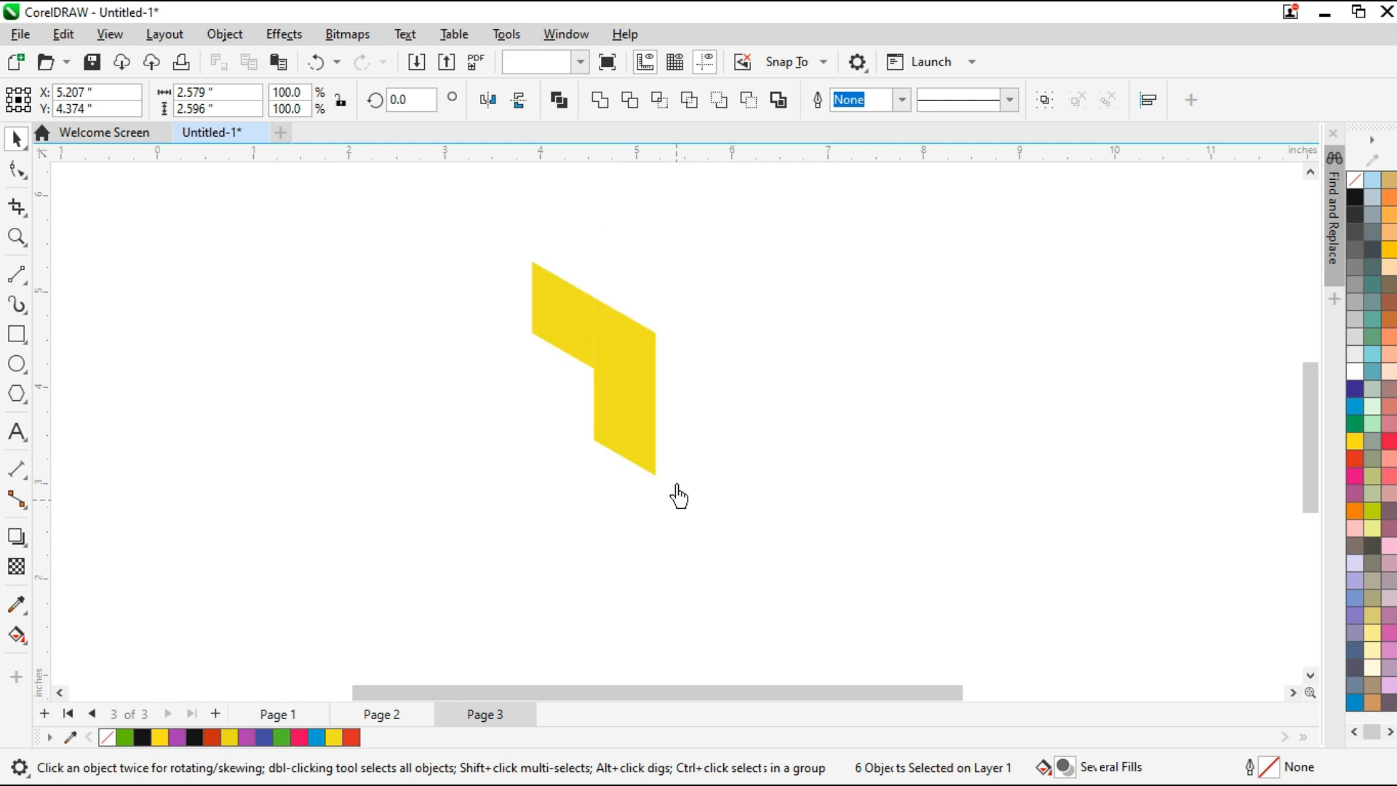
left_click(666, 427)
left_click_drag(499, 218, 703, 574)
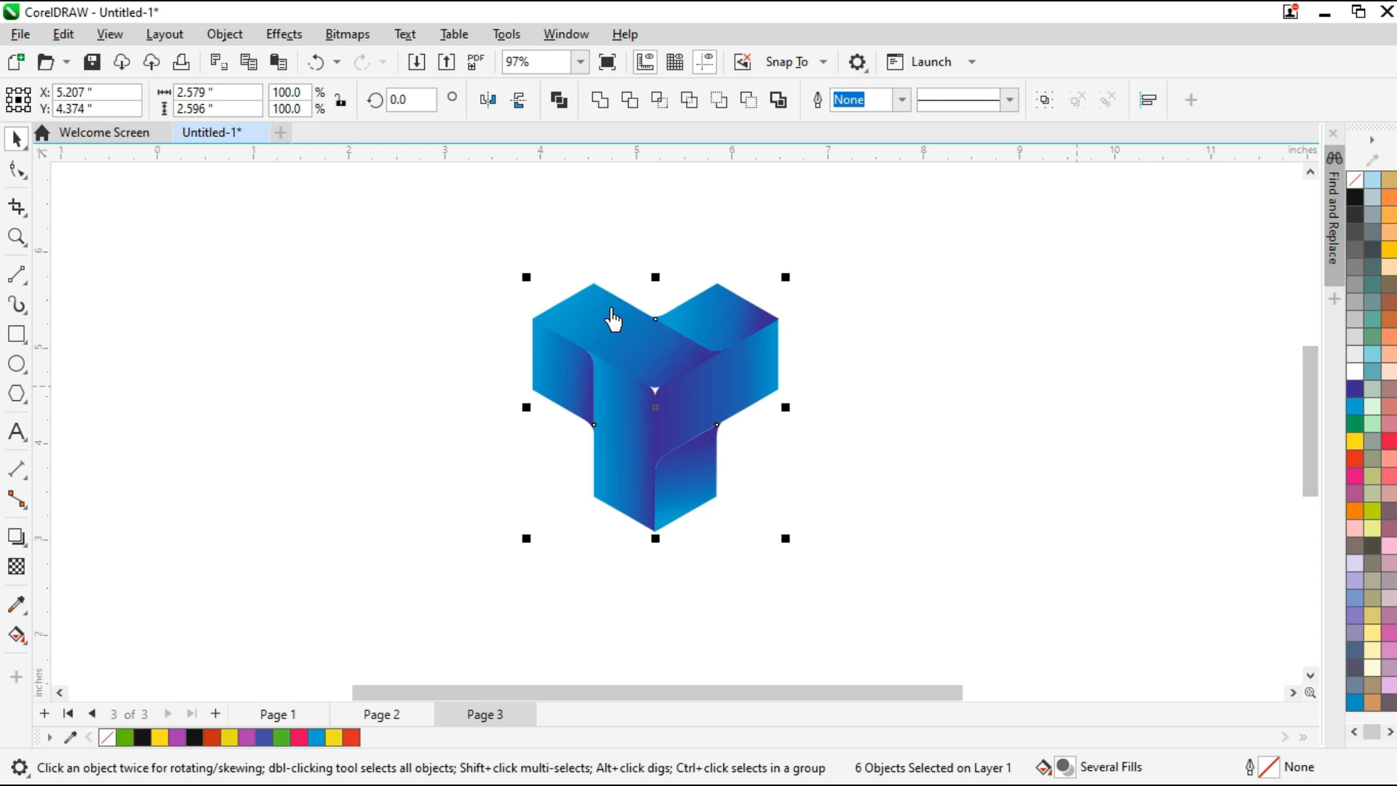
Group the six gradient pieces of the logo into a single object.
scroll(655, 306, "up", 3)
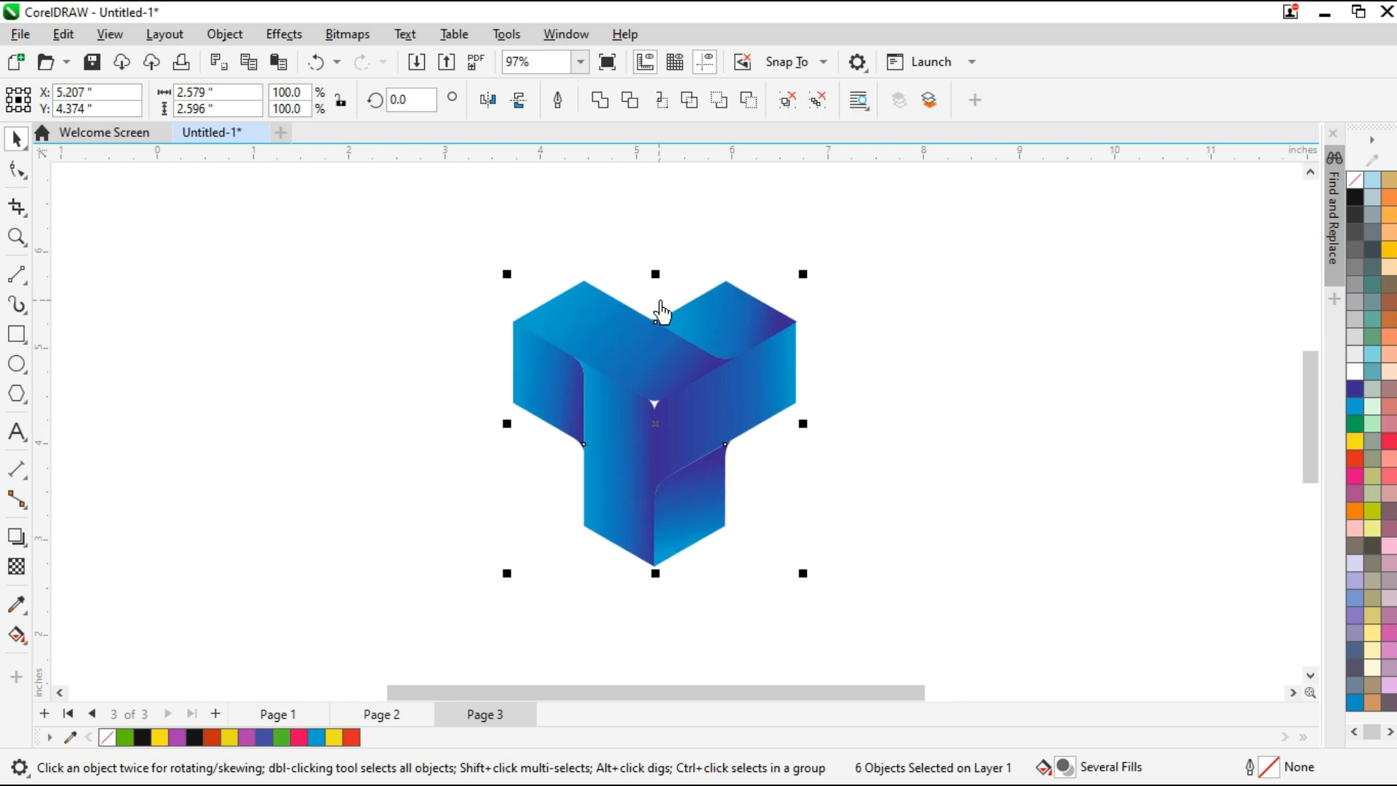
key("ctrl+g")
scroll(1306, 441, "down", 1)
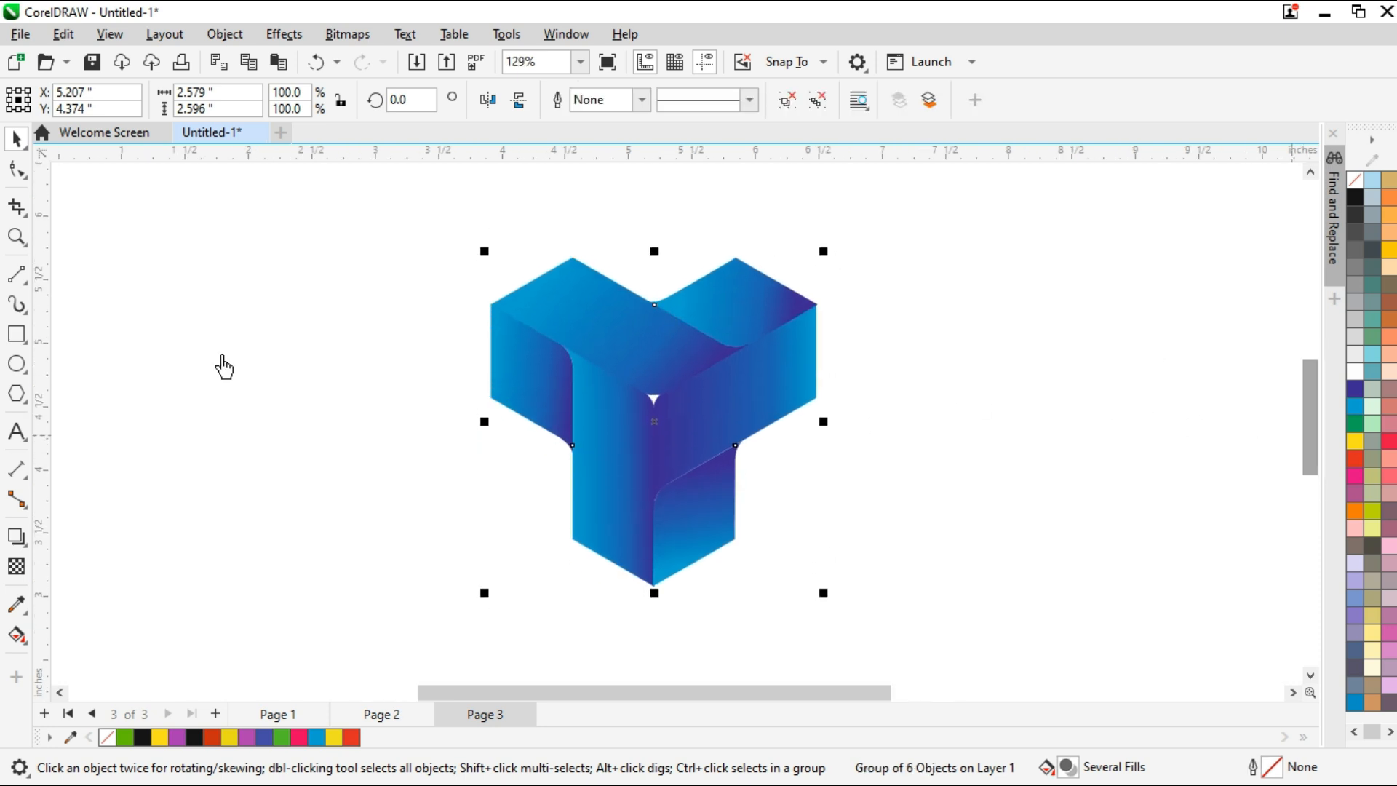
Create a page-sized background rectangle behind the logo and give it an elliptical fountain fill from white at the centre to light blue at the edges.
left_click(16, 337)
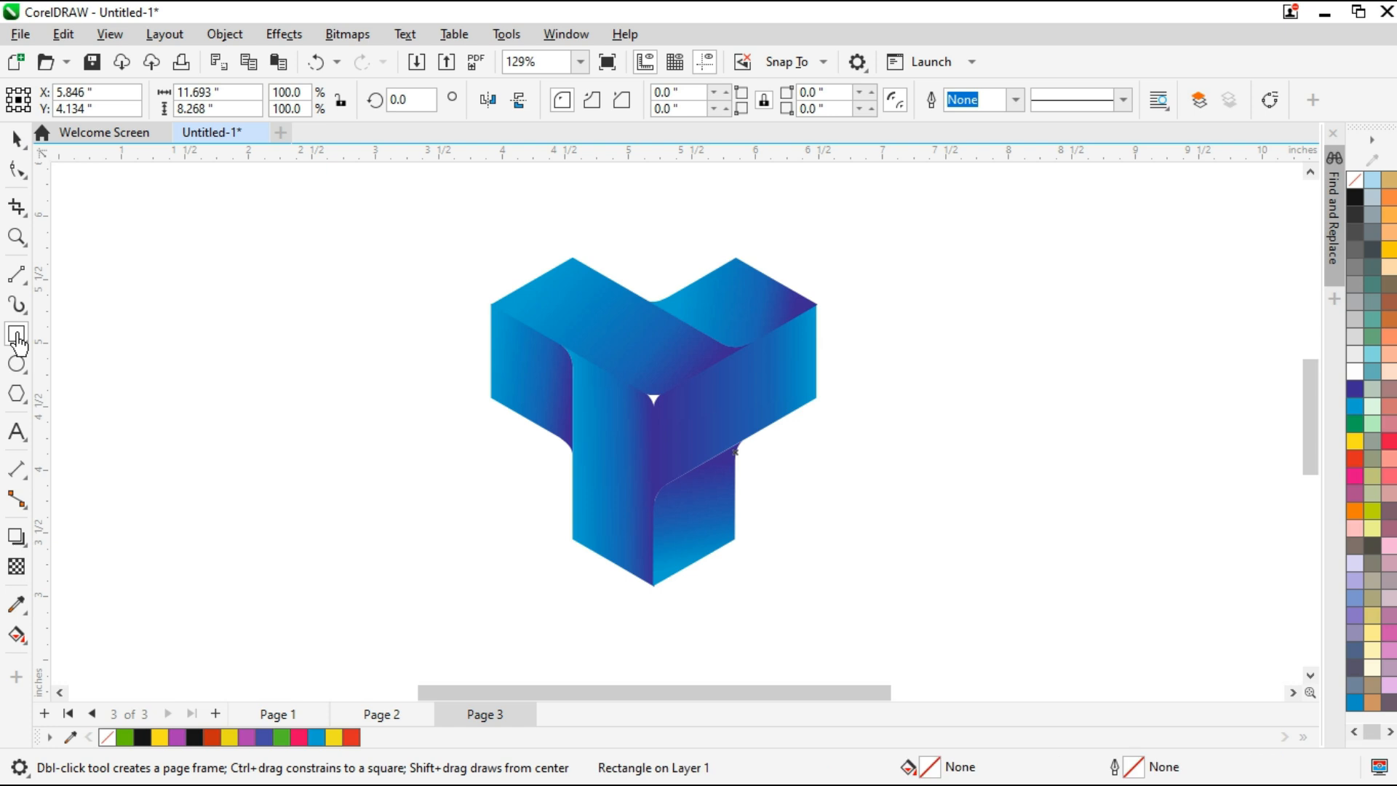
scroll(741, 525, "down", 2)
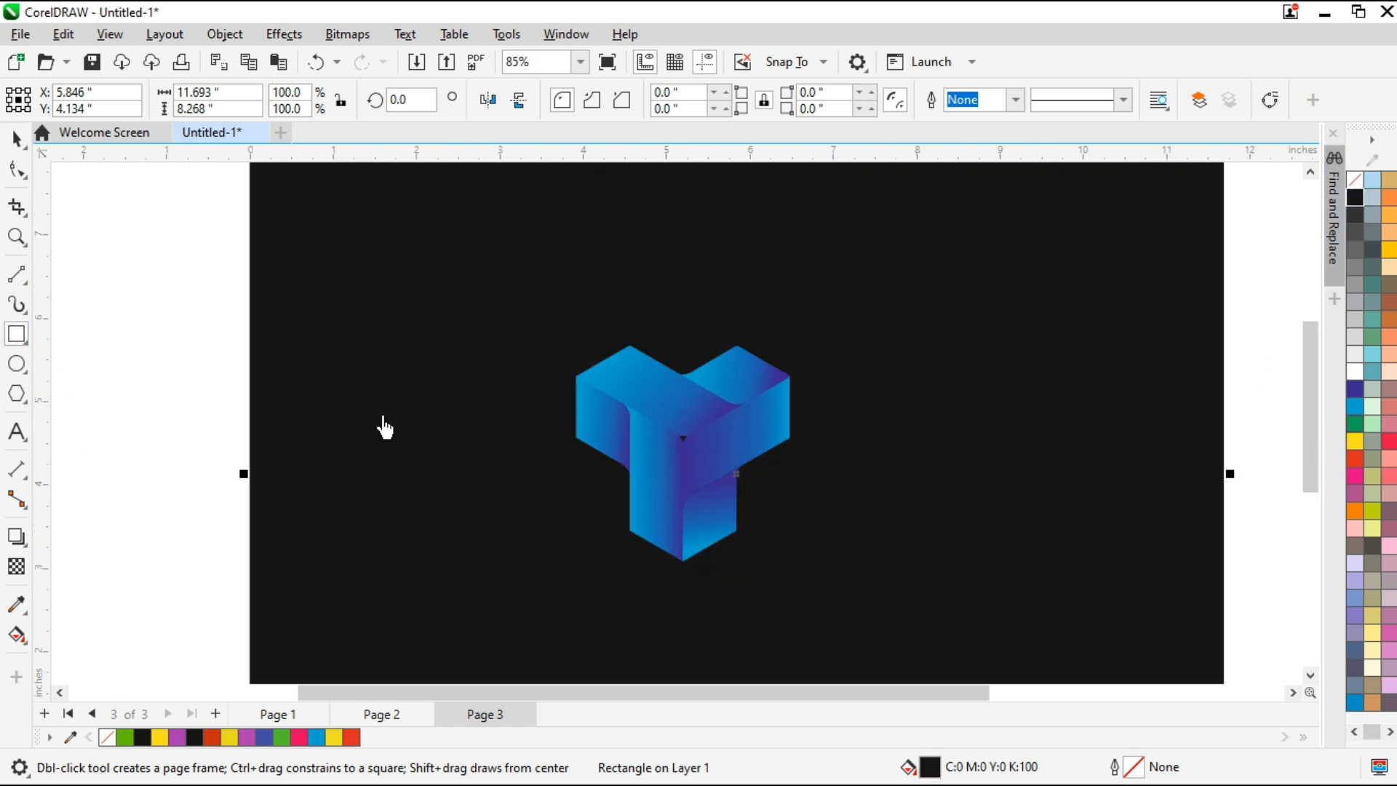
left_click(17, 633)
left_click_drag(260, 168, 1132, 678)
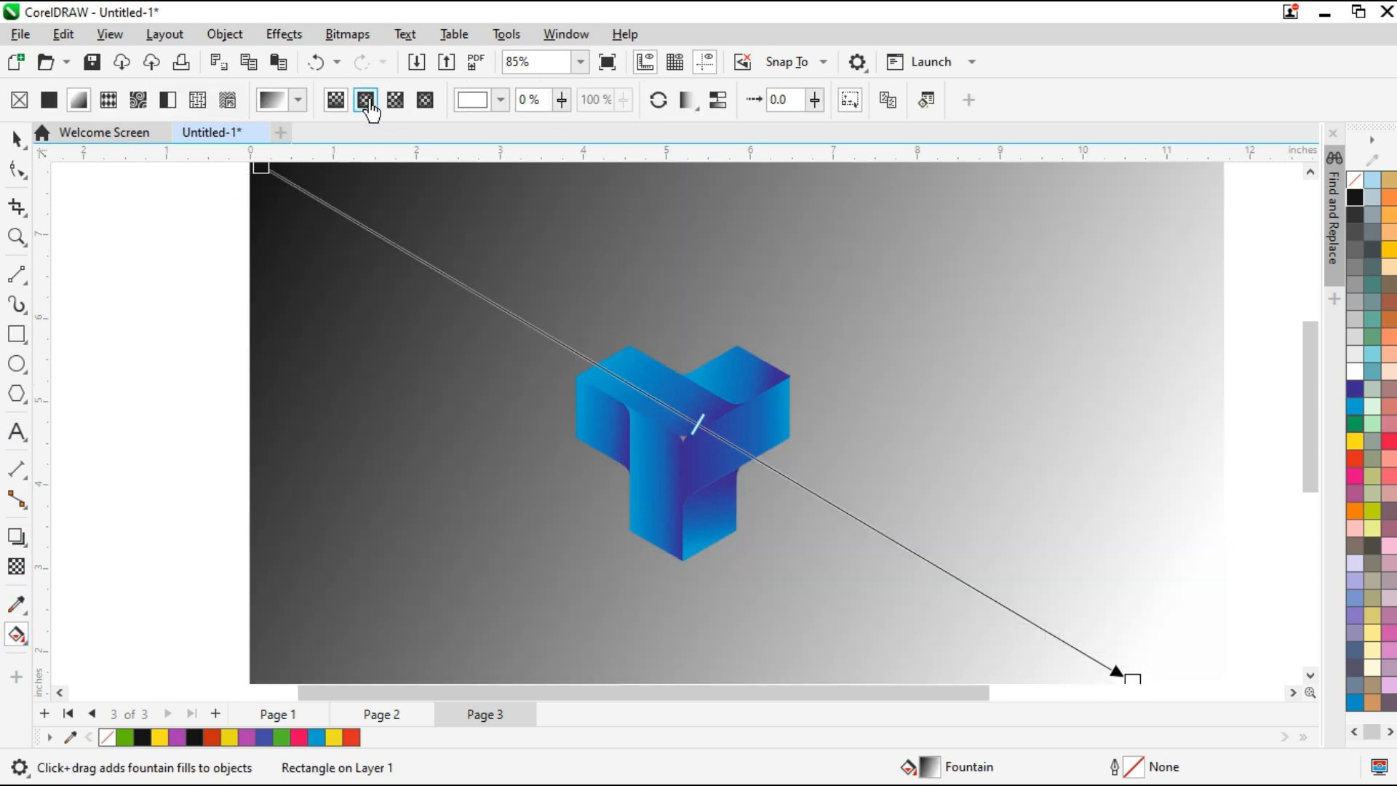
left_click(366, 100)
scroll(1149, 678, "down", 1)
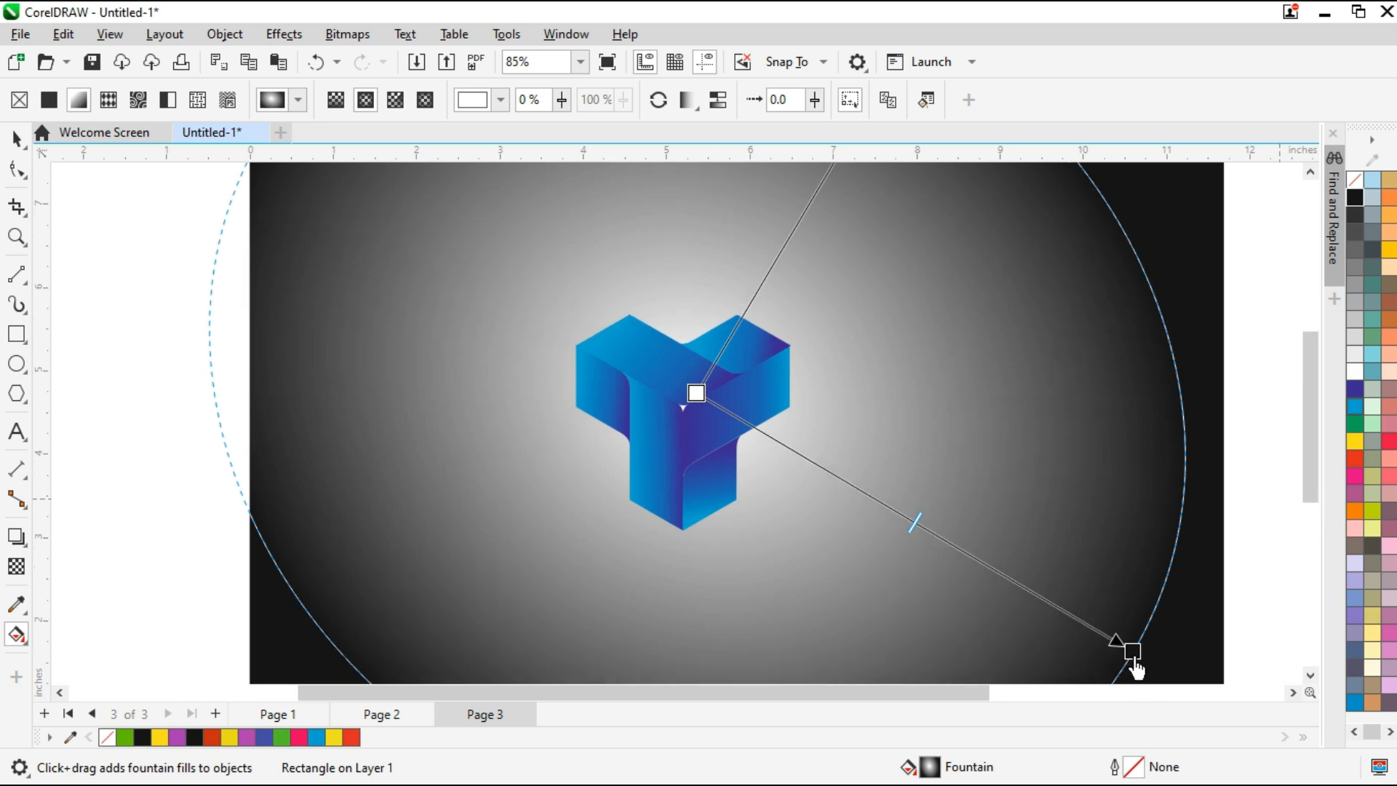
left_click_drag(1137, 660, 1137, 660)
left_click(13, 140)
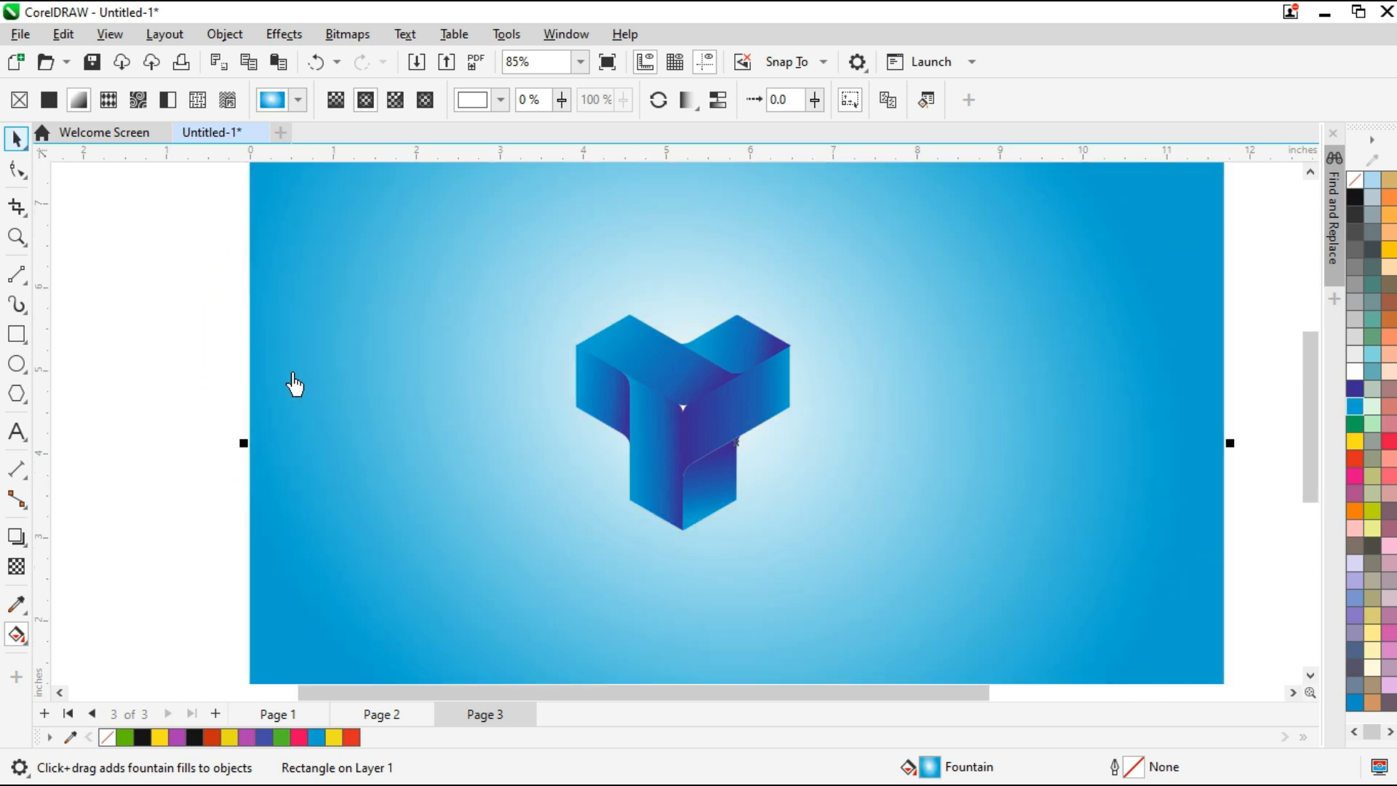
Enlarge the logo about its centre to about 3.63 by 3.67 inches and group it.
left_click_drag(882, 605, 882, 605)
left_click_drag(796, 537, 839, 616)
scroll(902, 530, "up", 2)
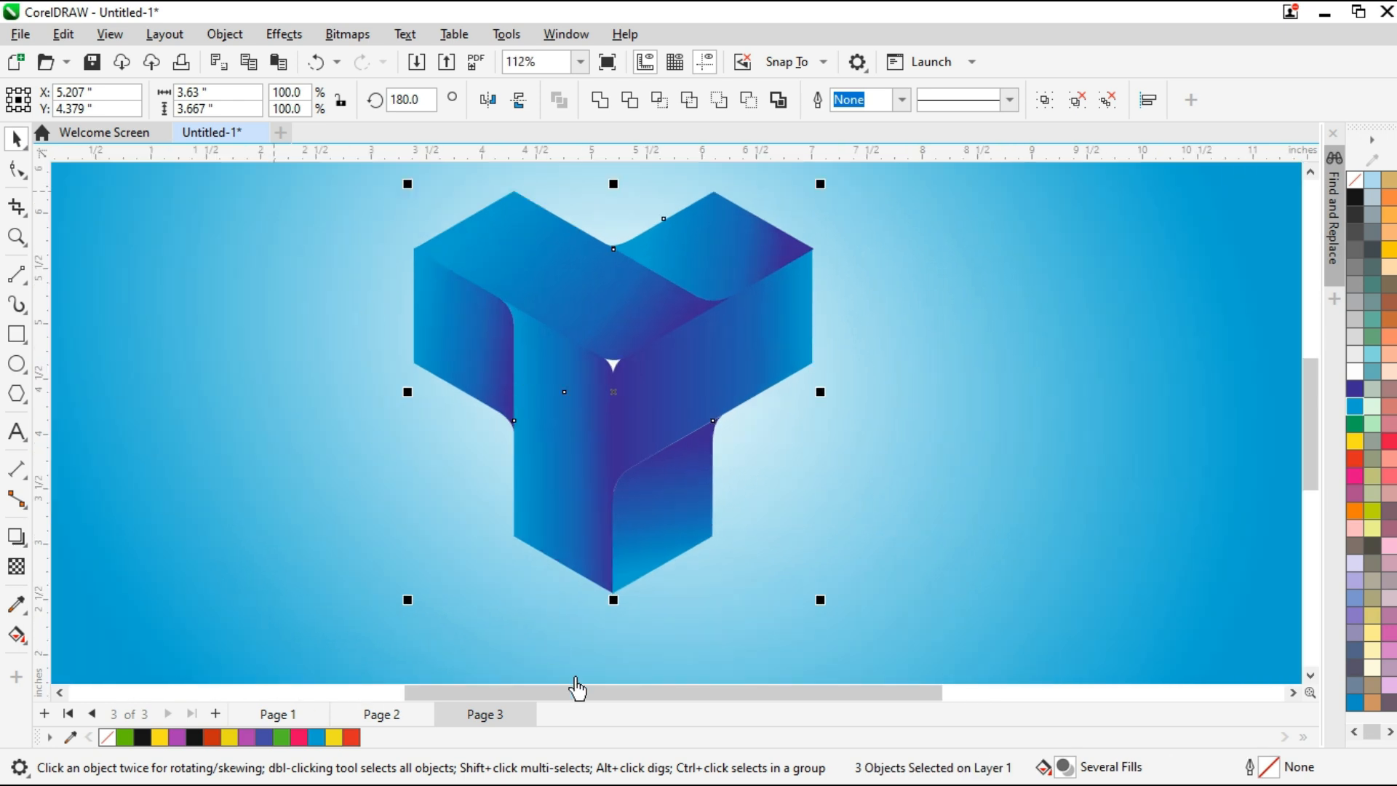
left_click_drag(577, 688, 561, 690)
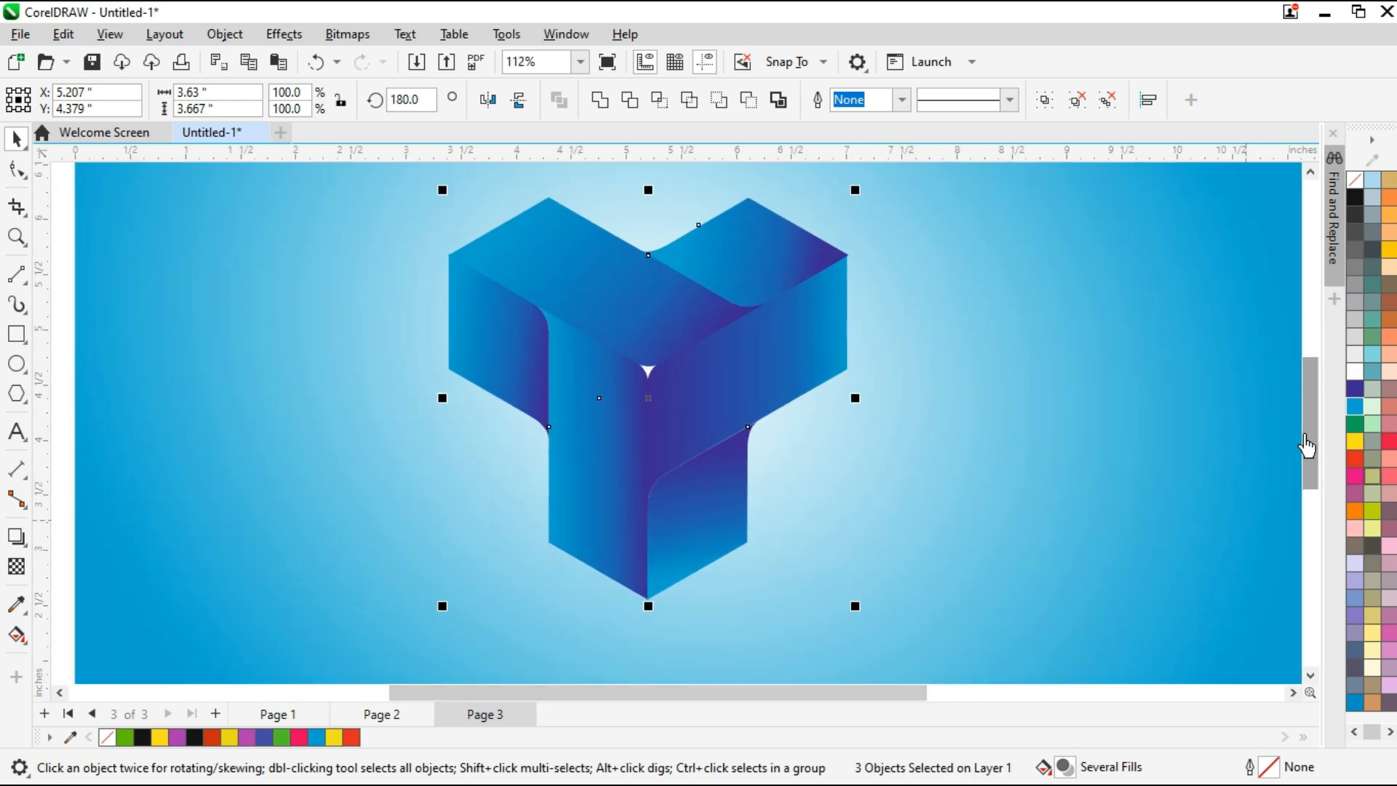
key("ctrl+g")
Place a vertically mirrored copy directly below the logo and fade it out downward with a fountain transparency.
left_click_drag(661, 215, 636, 652)
left_click(16, 566)
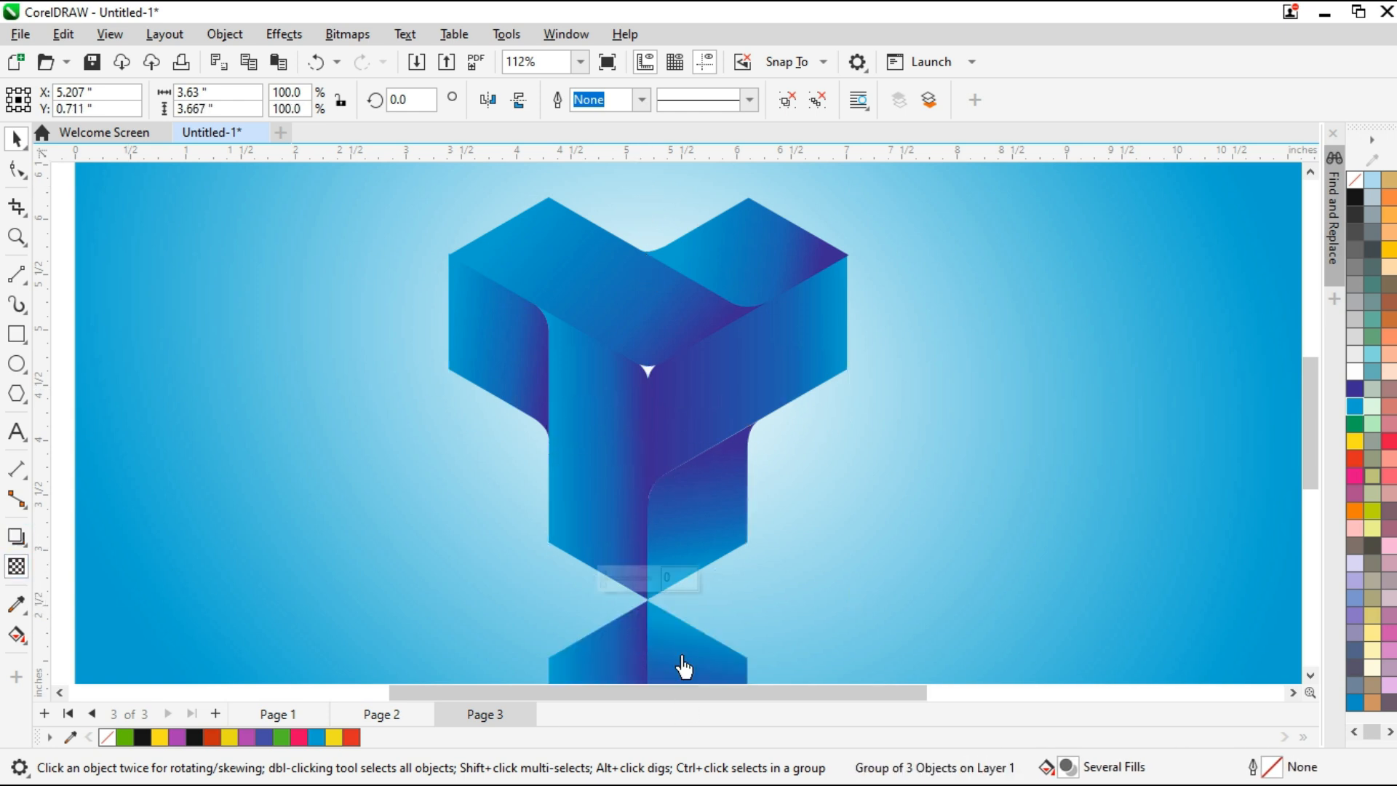
left_click_drag(656, 546, 656, 655)
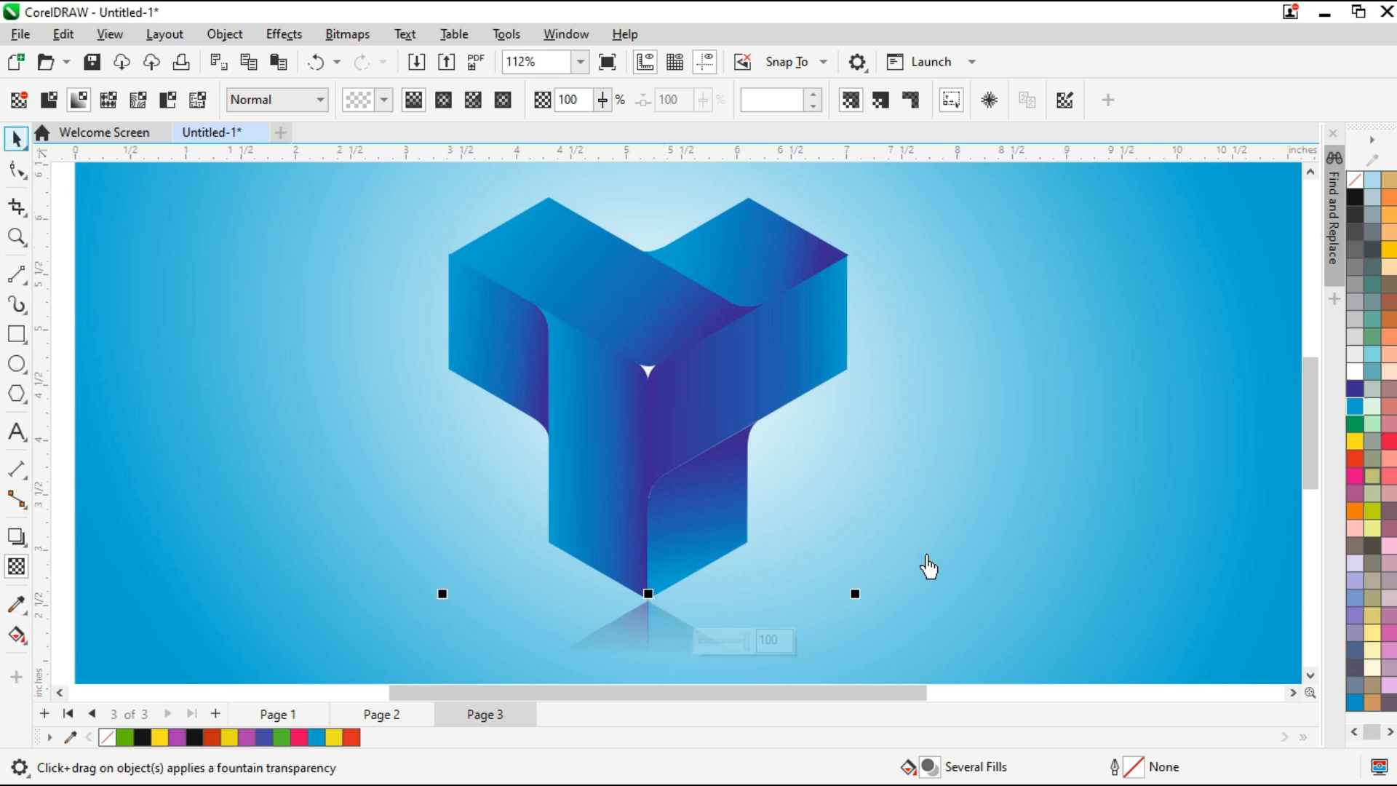
left_click(927, 557)
Move the mirrored reflection slightly down and nudge it back up to leave a narrow gap beneath the logo's tip.
scroll(695, 573, "down", 1)
scroll(678, 575, "up", 1)
left_click(681, 572)
left_click_drag(680, 572, 683, 594)
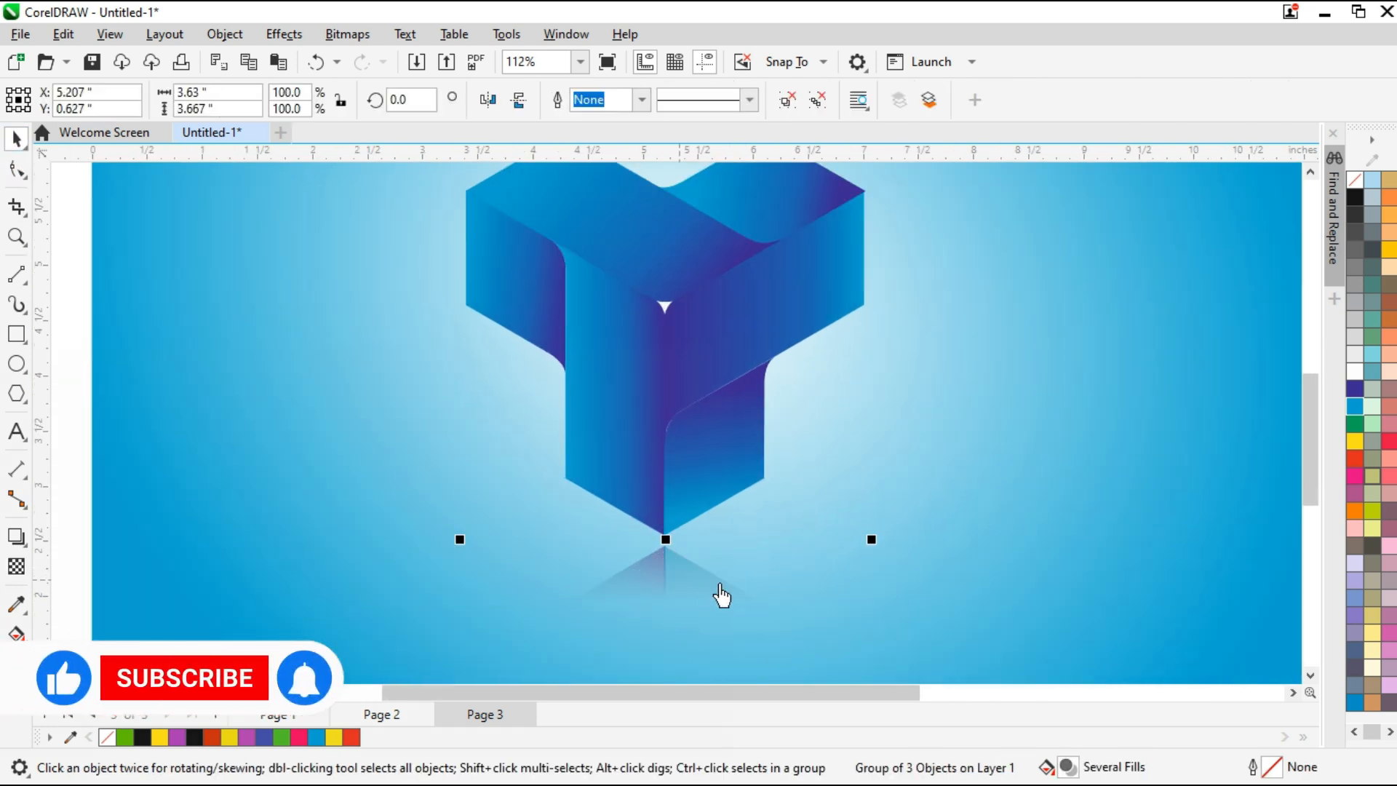
left_click(830, 515)
left_click(693, 566)
key("Up")
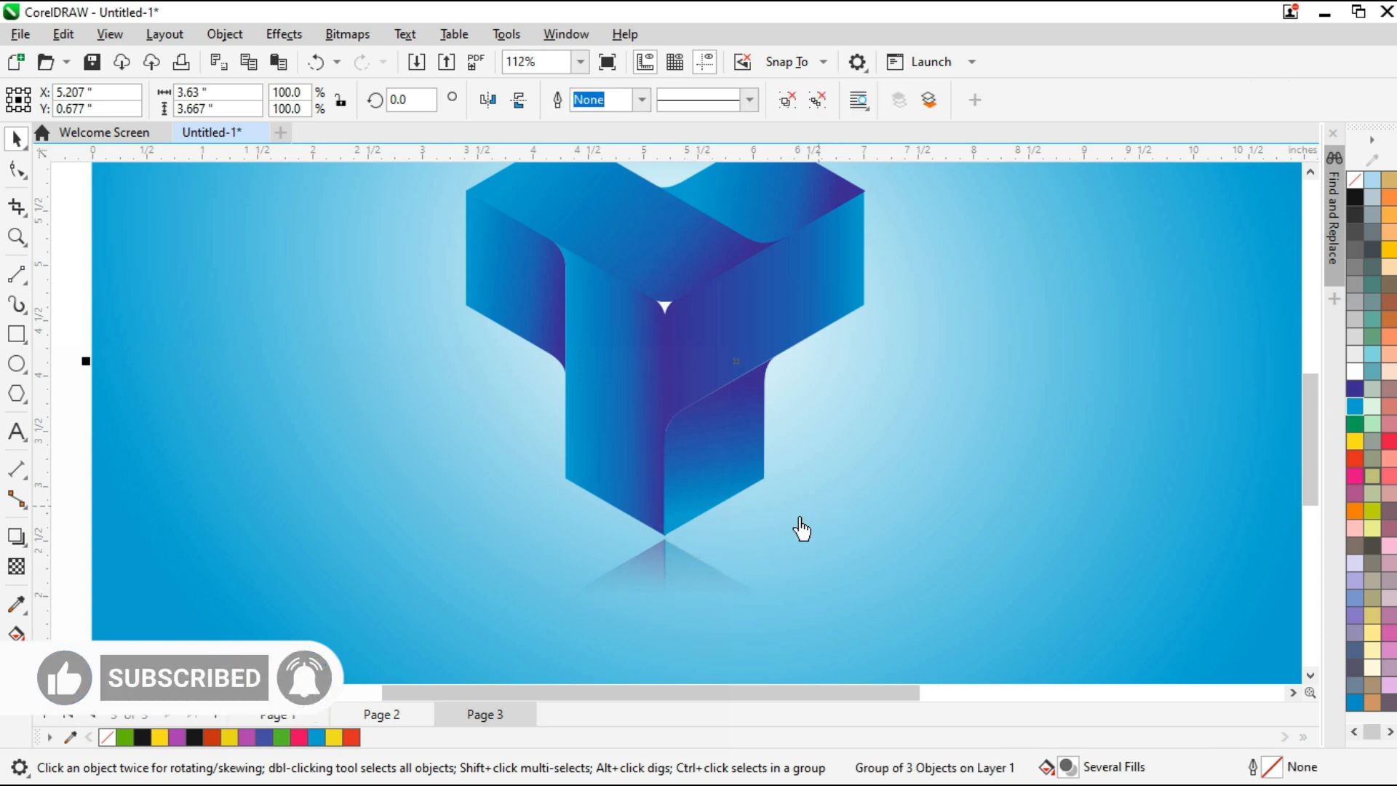
Add a drop shadow to the upright logo, directed from its upper edge down to its lower tip.
scroll(782, 542, "down", 1)
left_click(706, 466)
left_click(16, 537)
left_click_drag(681, 190, 684, 547)
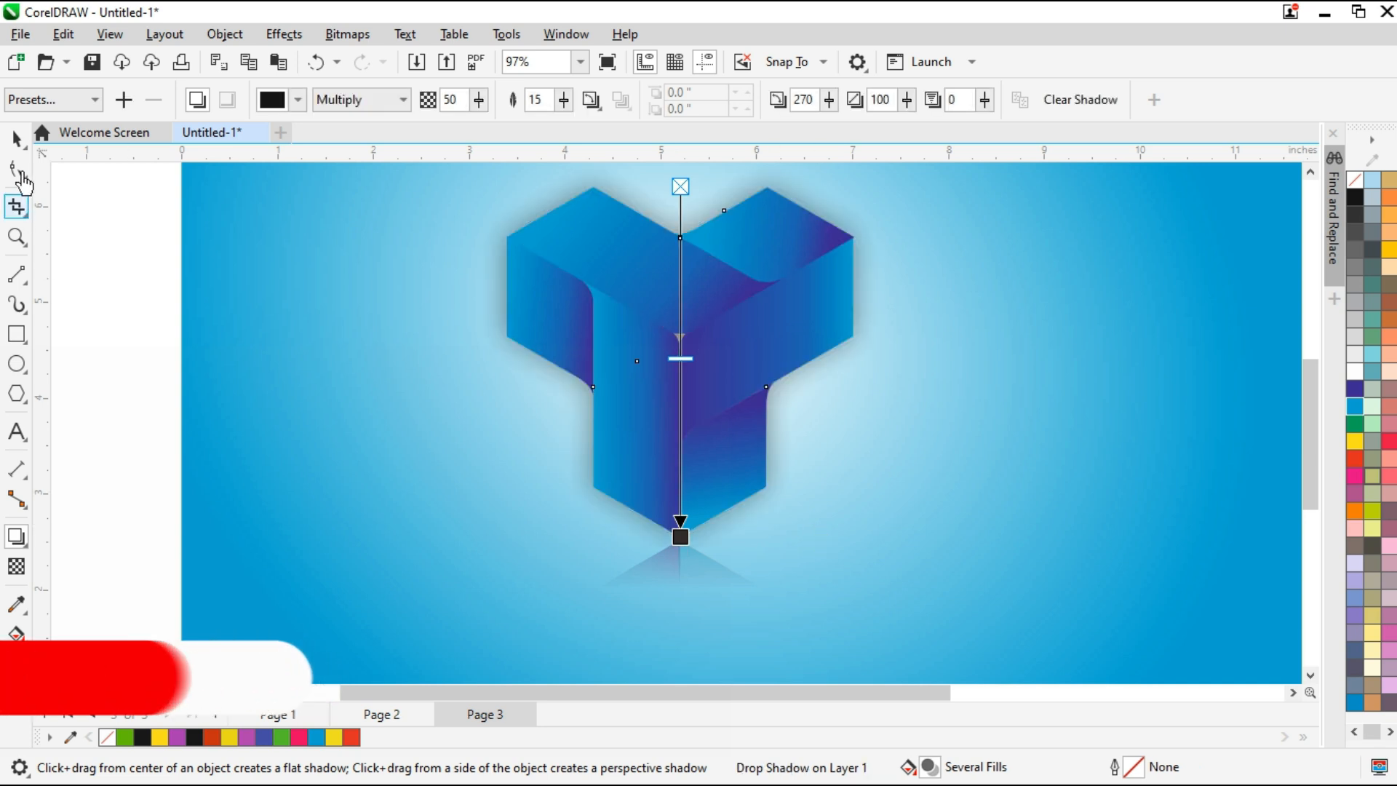
left_click(16, 138)
PowerClip the mirrored reflection inside the blue background rectangle so it stays within the page.
left_click_drag(823, 695, 840, 694)
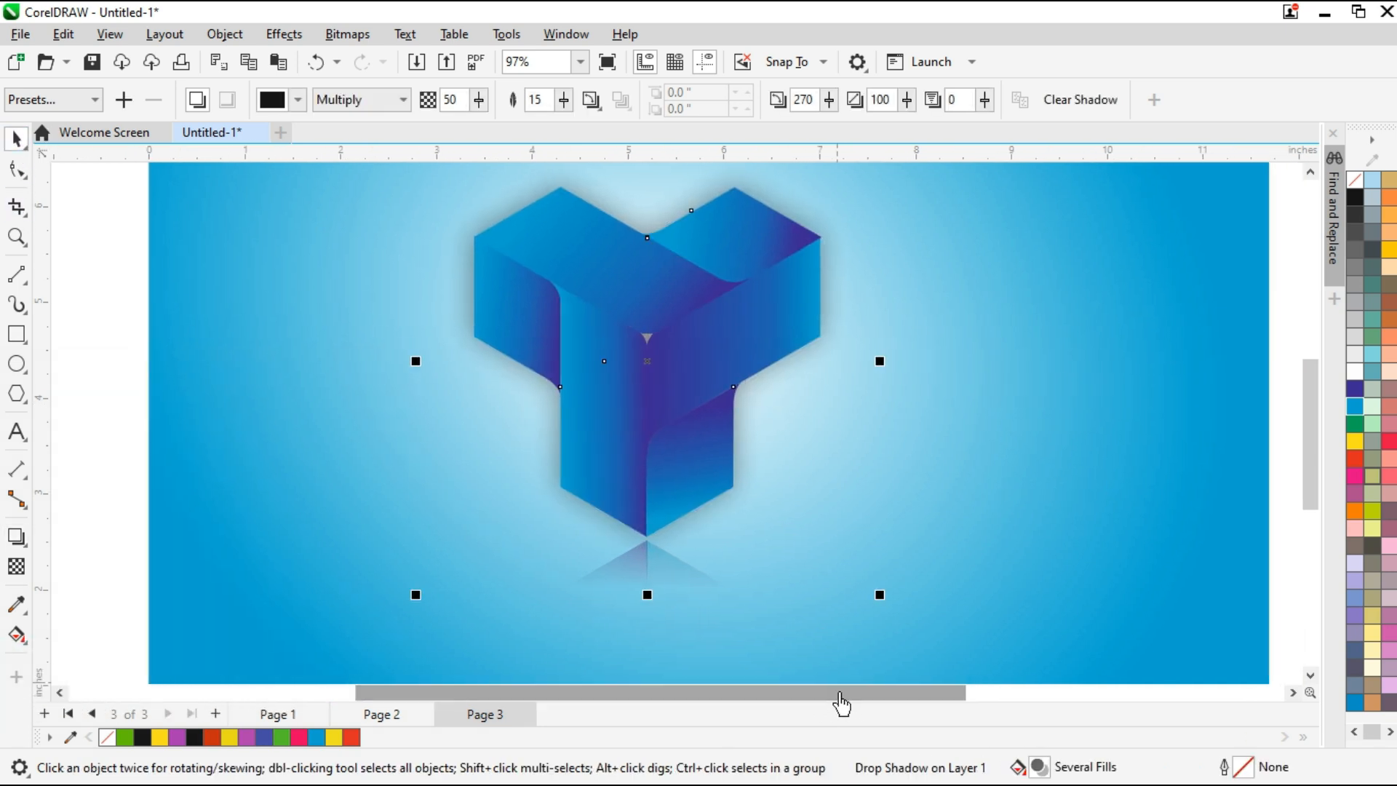
left_click(580, 62)
left_click(531, 82)
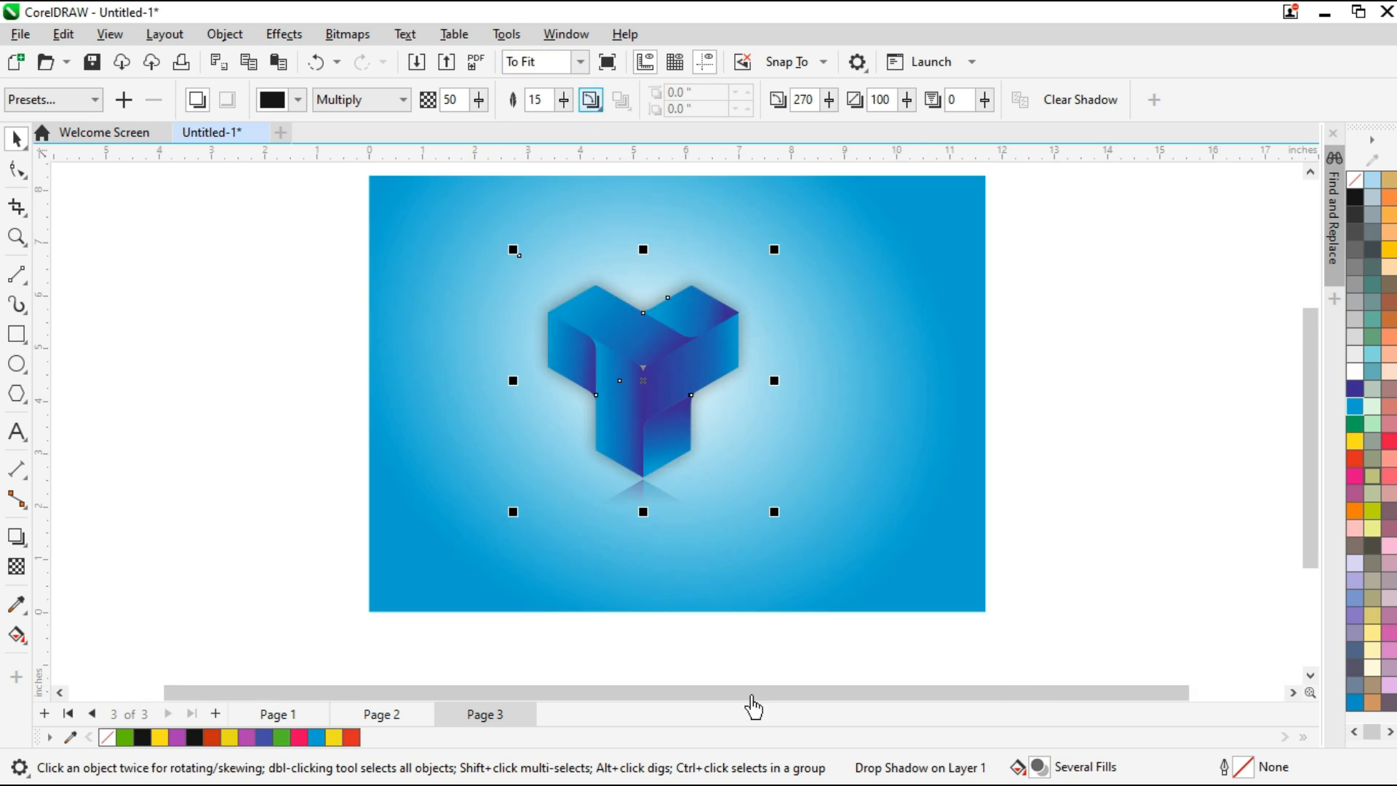
left_click(788, 645)
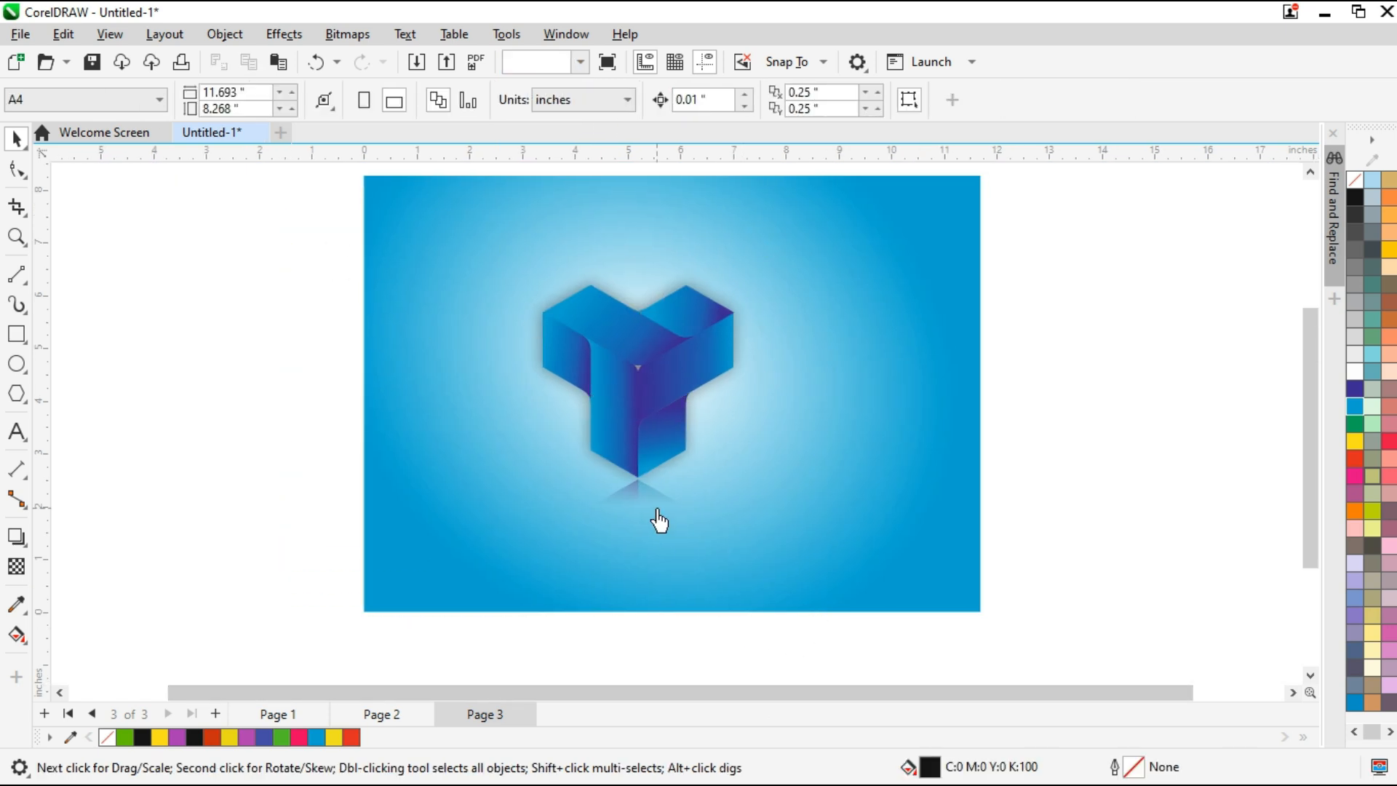
left_click(659, 521)
right_click(660, 521)
left_click(740, 430)
left_click(790, 520)
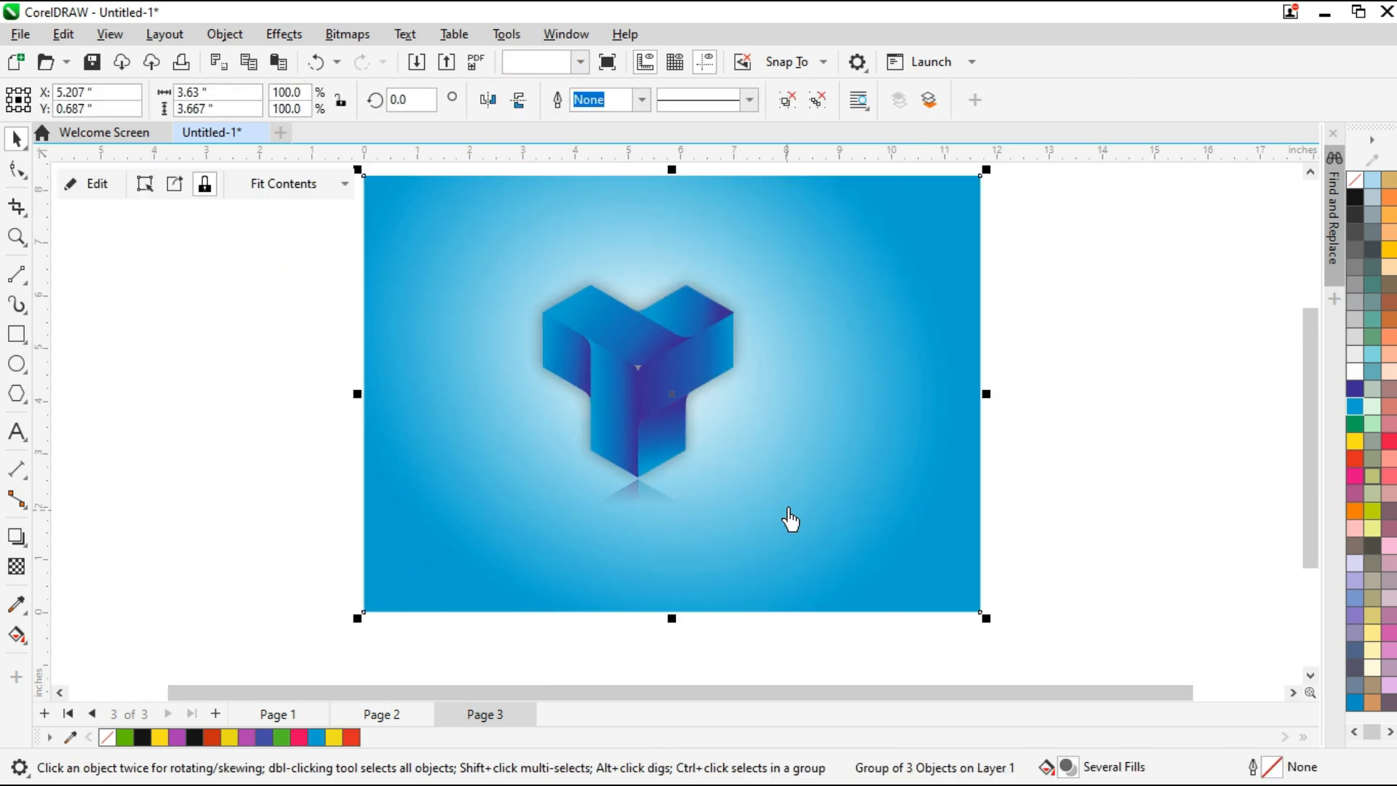
left_click(247, 335)
Examine the finished logo up close and in full-screen preview, and return to the drawing.
scroll(630, 539, "up", 2)
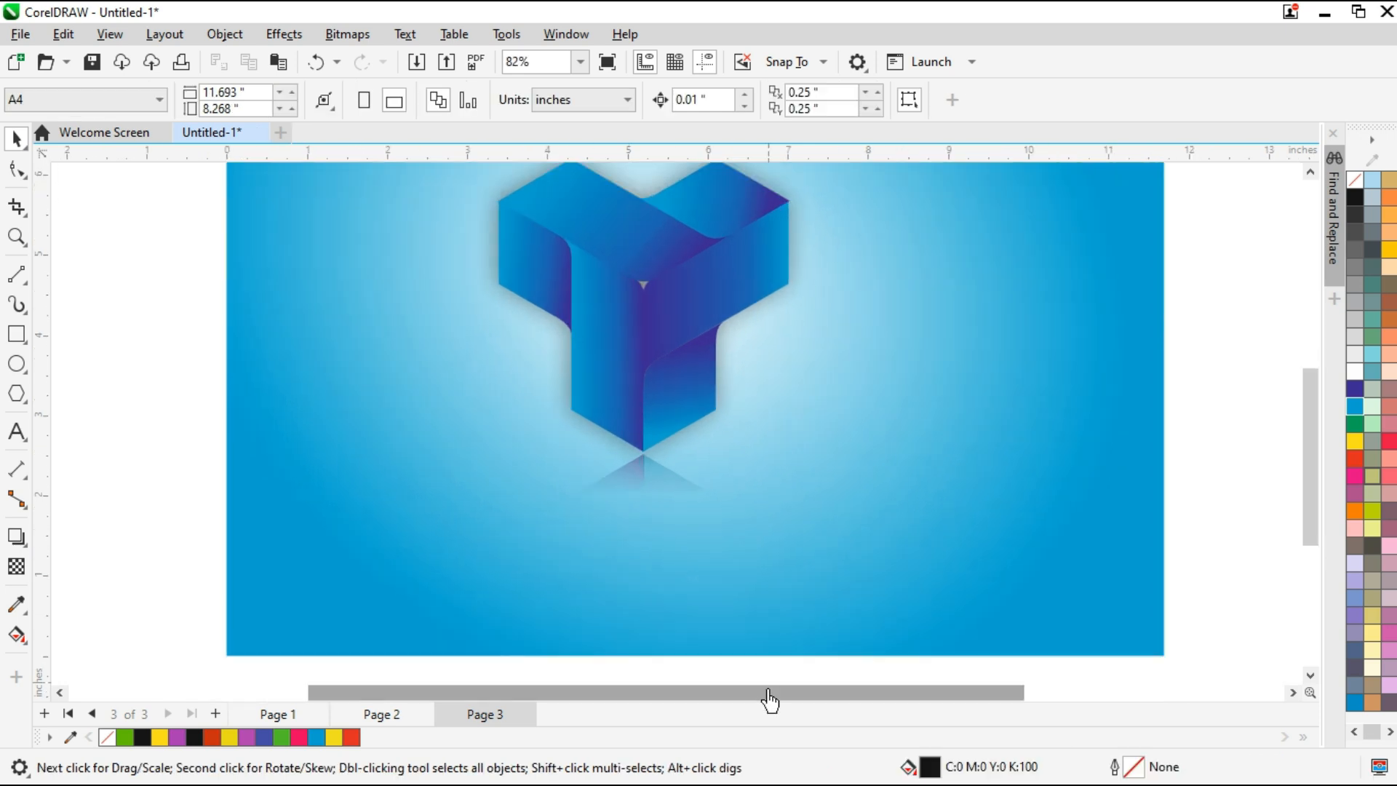
left_click_drag(1307, 507, 1310, 464)
mouse_move(846, 696)
left_mouse_down()
mouse_move(857, 700)
mouse_move(840, 699)
left_mouse_up()
left_click_drag(1307, 418, 1310, 430)
scroll(630, 401, "up", 1)
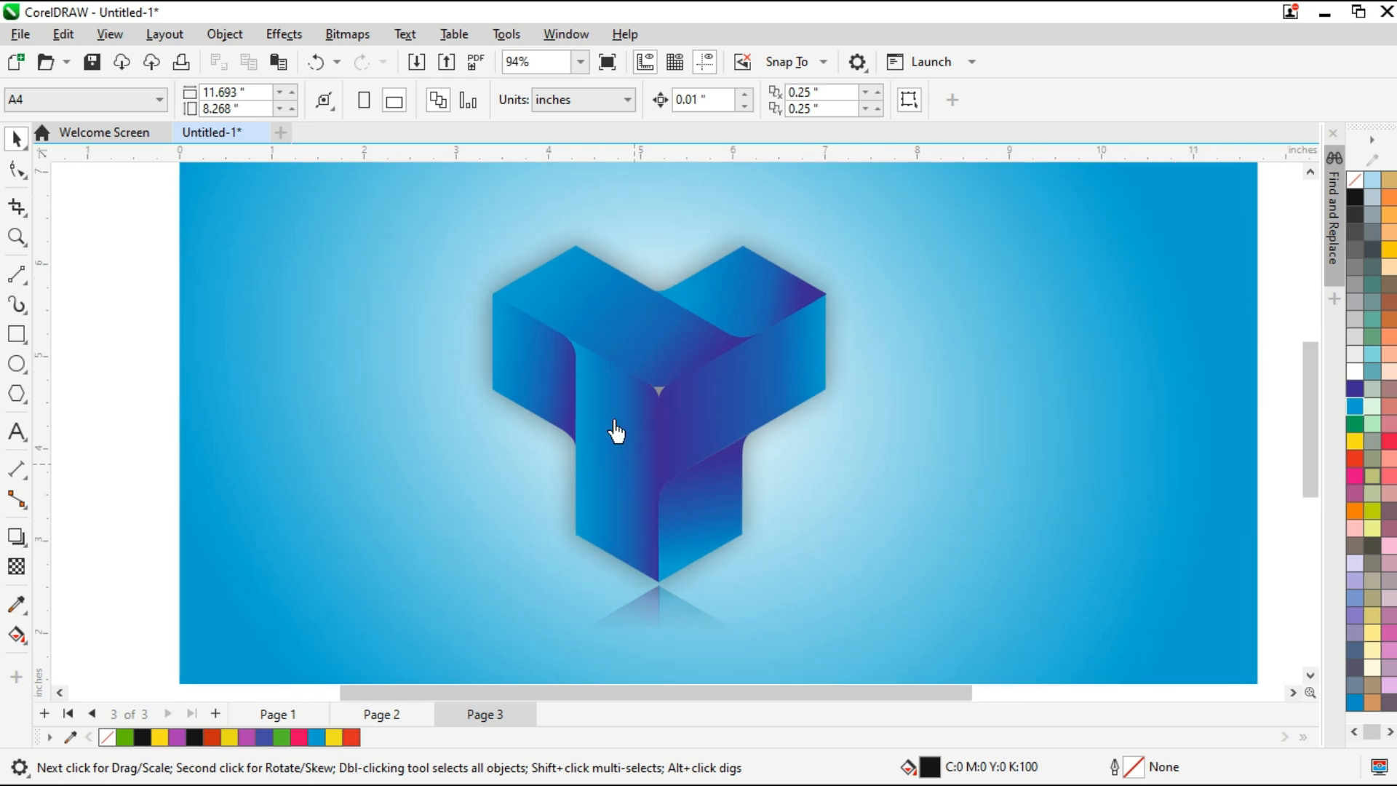
left_click(110, 37)
left_click(172, 156)
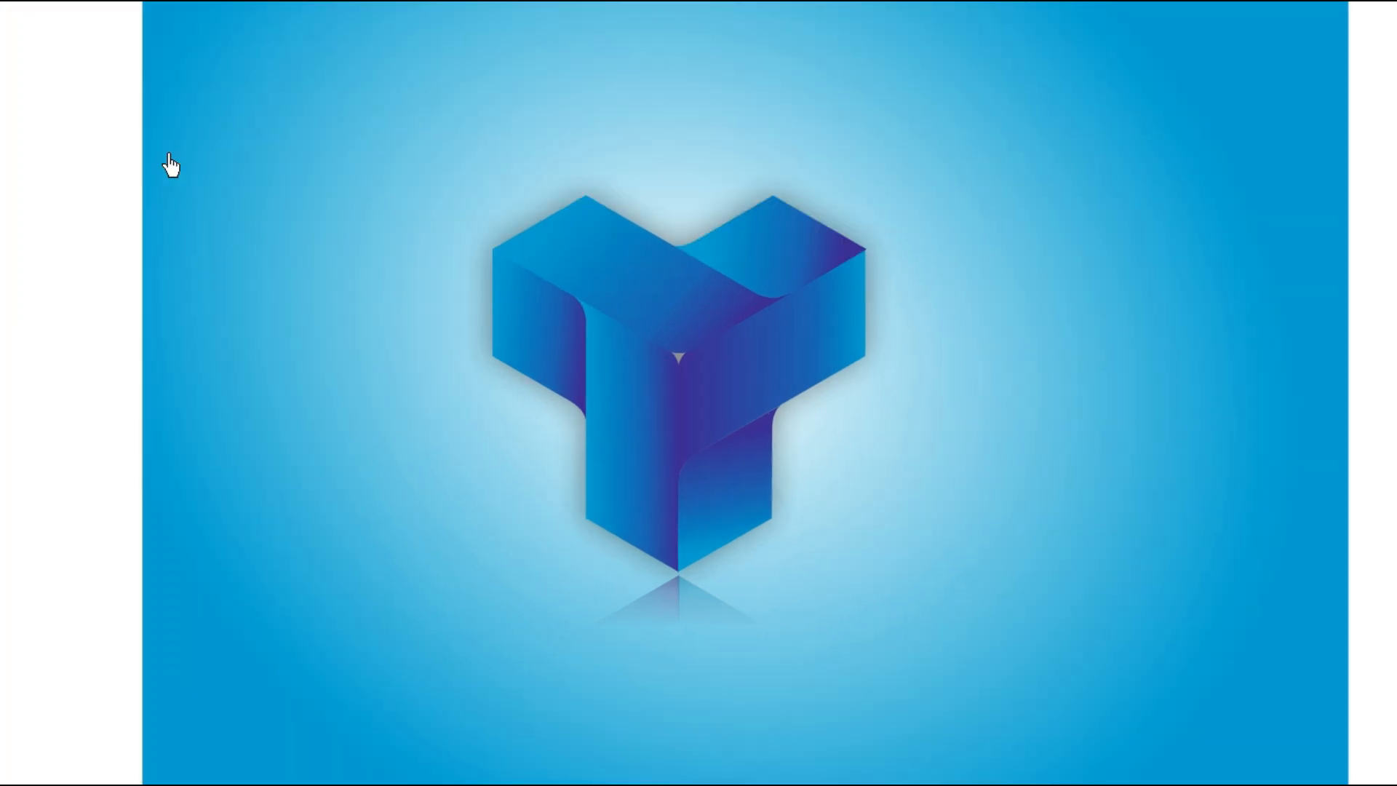
left_click(172, 156)
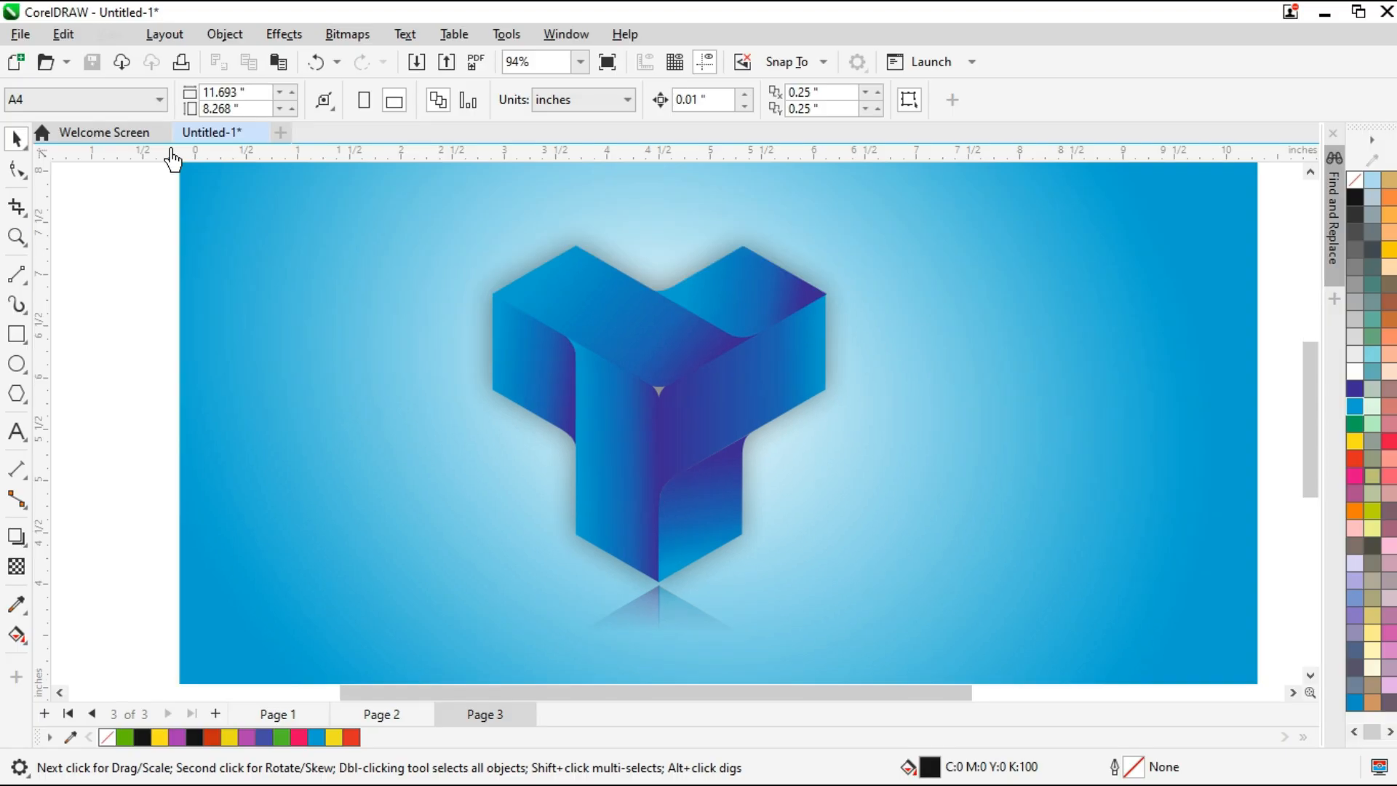
left_click(539, 710)
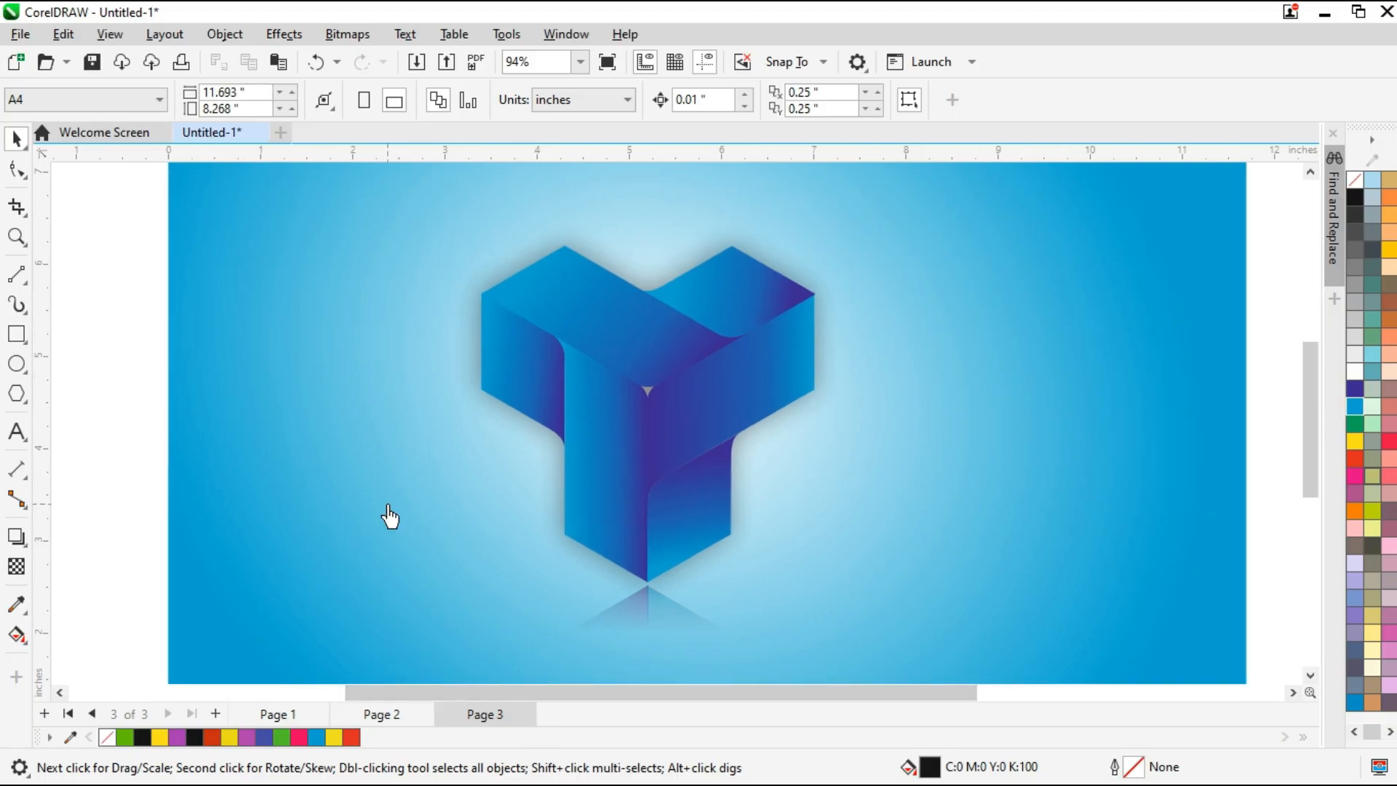